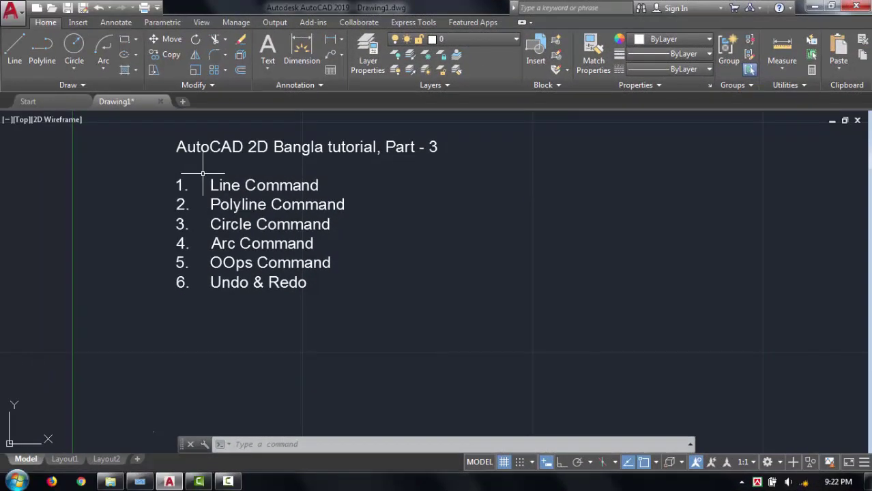
Zoom and pan until the command list sits small in the upper left, leaving room below
left_click(202, 174)
left_click(346, 196)
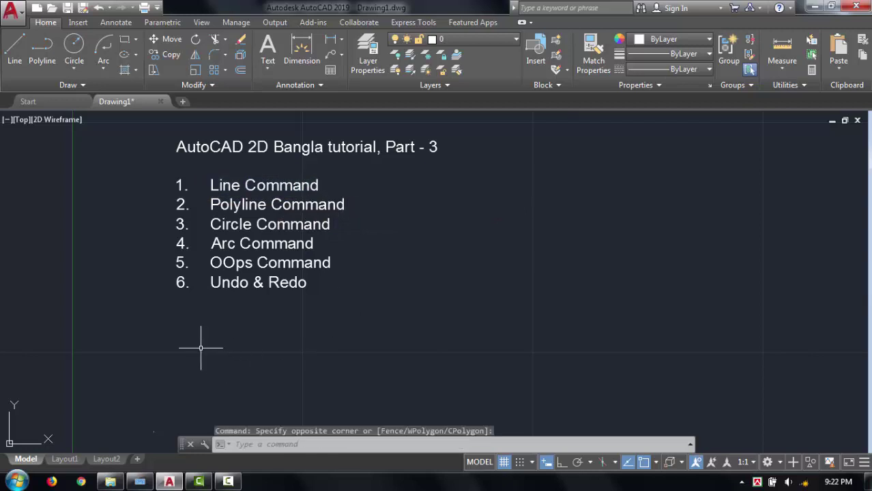
scroll(191, 341, "up", 2)
scroll(174, 345, "up", 2)
scroll(160, 321, "up", 2)
scroll(143, 328, "up", 1)
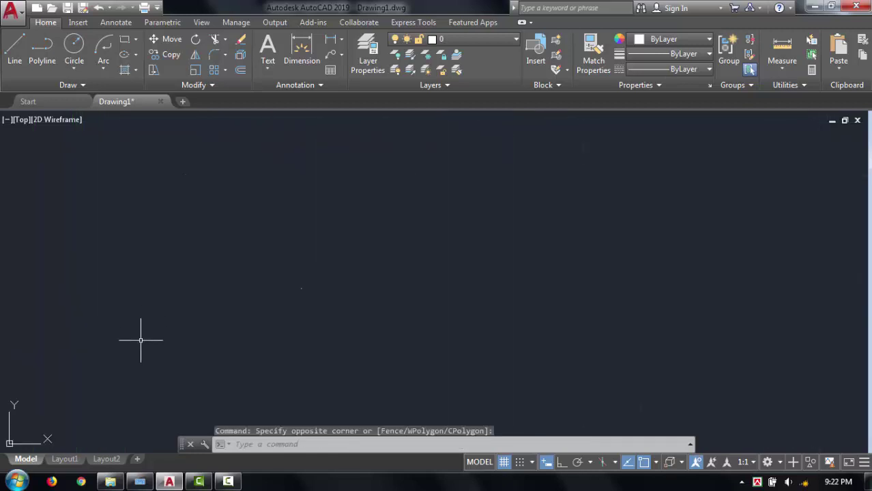
scroll(109, 328, "down", 2)
scroll(125, 365, "down", 1)
scroll(126, 364, "down", 2)
scroll(121, 383, "down", 3)
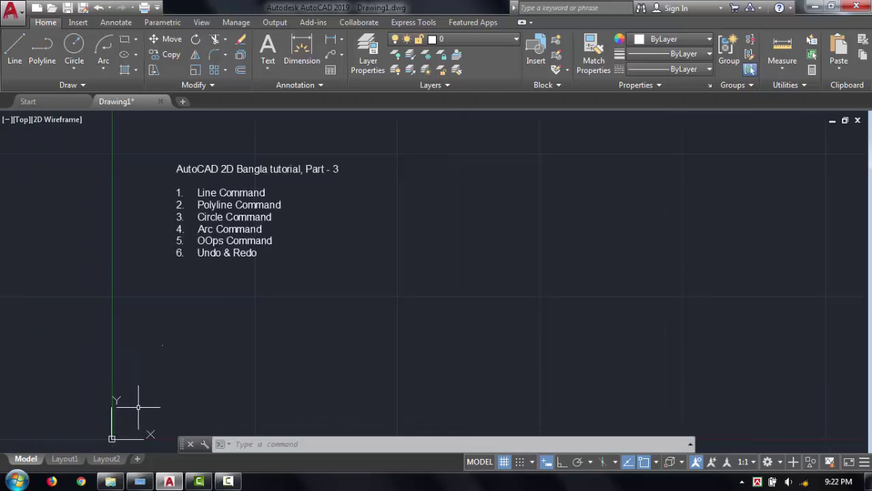
scroll(138, 406, "up", 1)
scroll(146, 383, "down", 1)
mouse_move(197, 364)
middle_mouse_down()
mouse_move(174, 389)
mouse_move(172, 322)
middle_mouse_up()
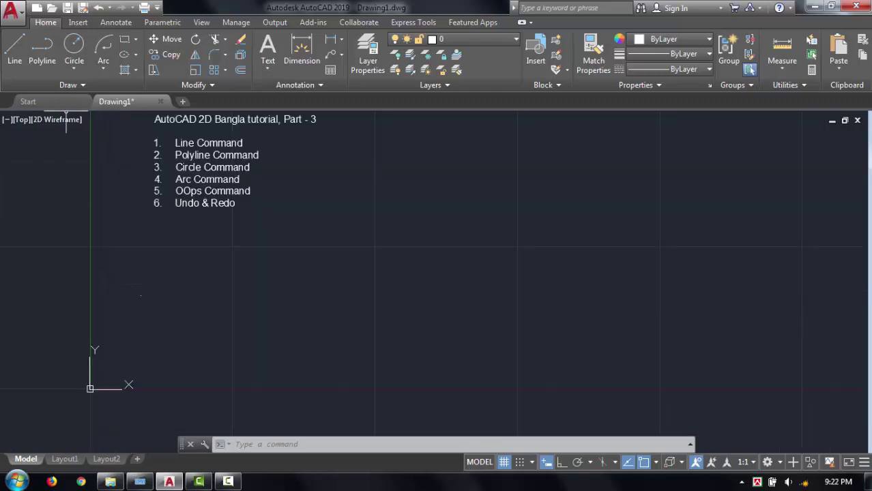
Draw a long horizontal line below the list that ends in a closed triangle
left_click(16, 57)
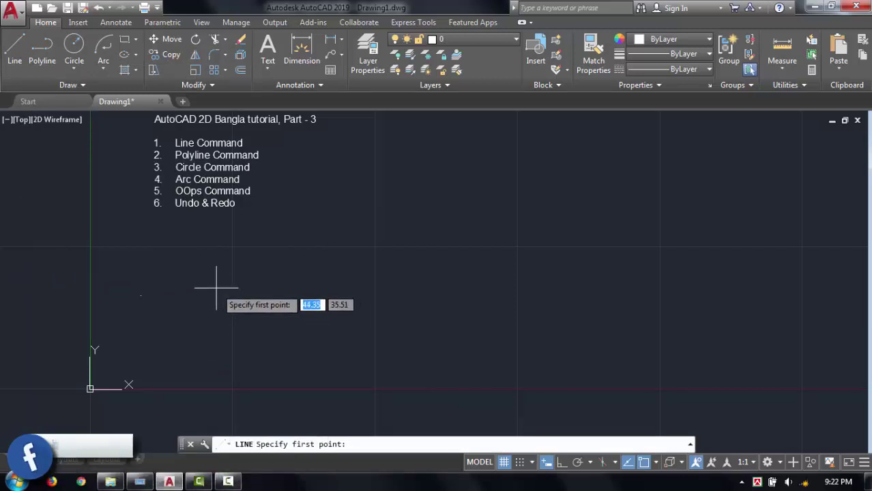
left_click(217, 287)
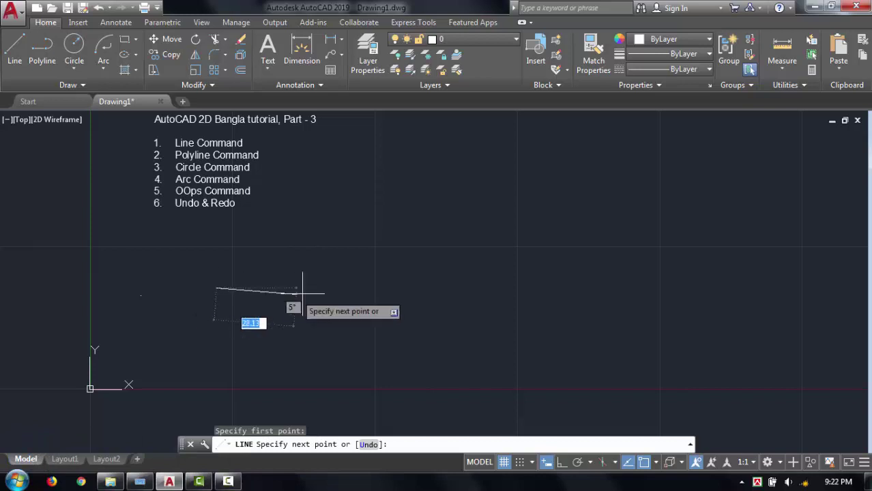
left_click(454, 283)
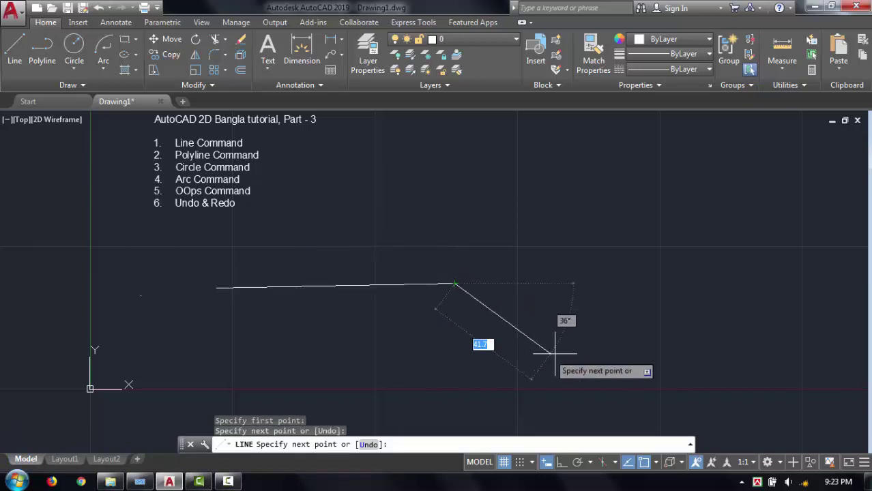
left_click(591, 354)
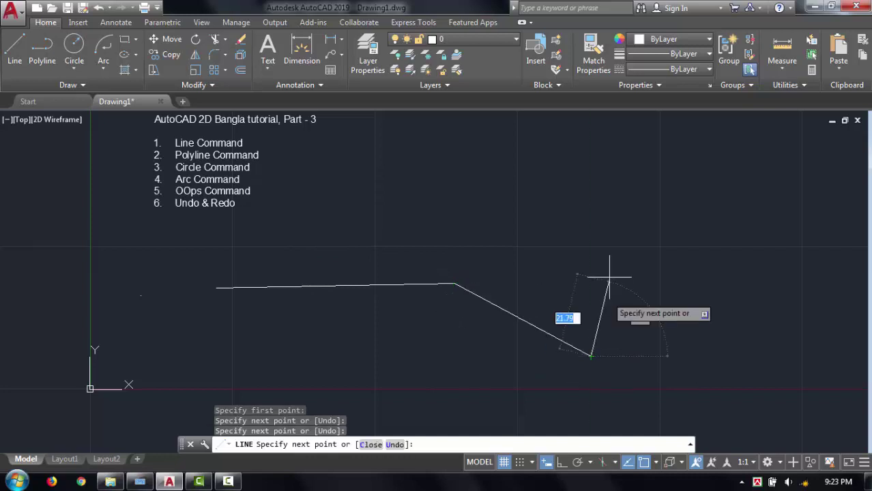
left_click(610, 244)
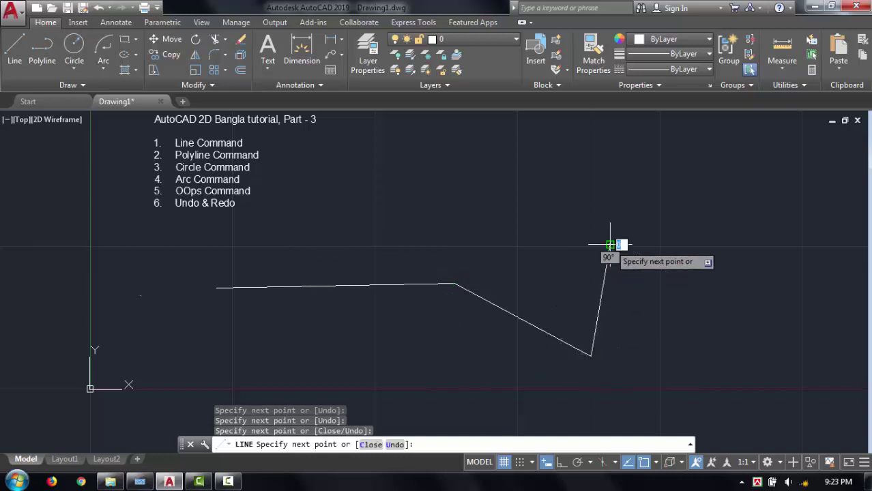
left_click(454, 283)
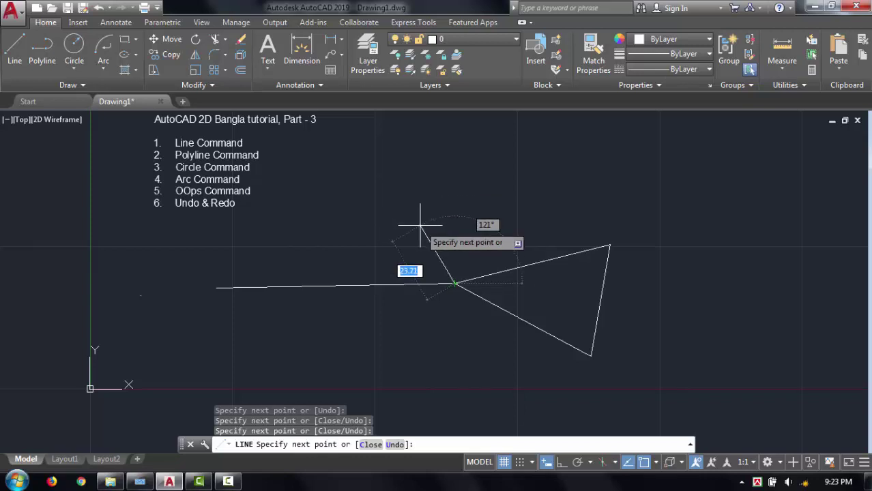
End the line command via the right-click Enter option and begin a crossing window
right_click(425, 227)
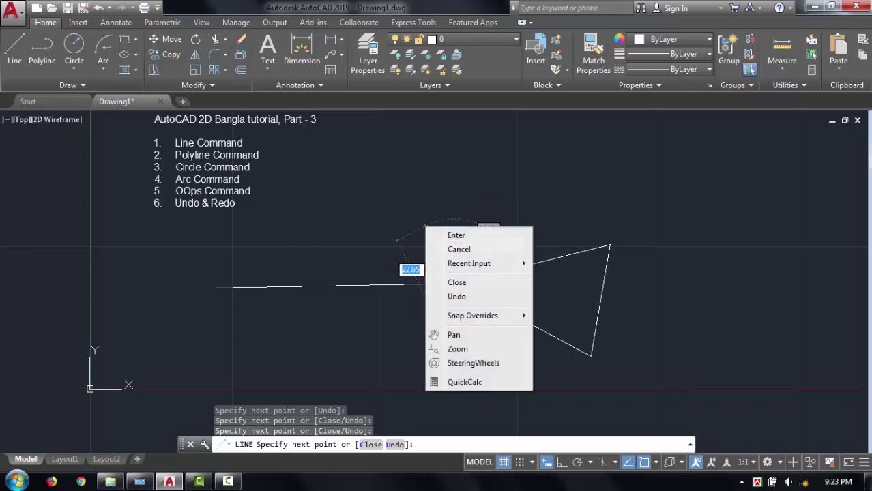
left_click(457, 236)
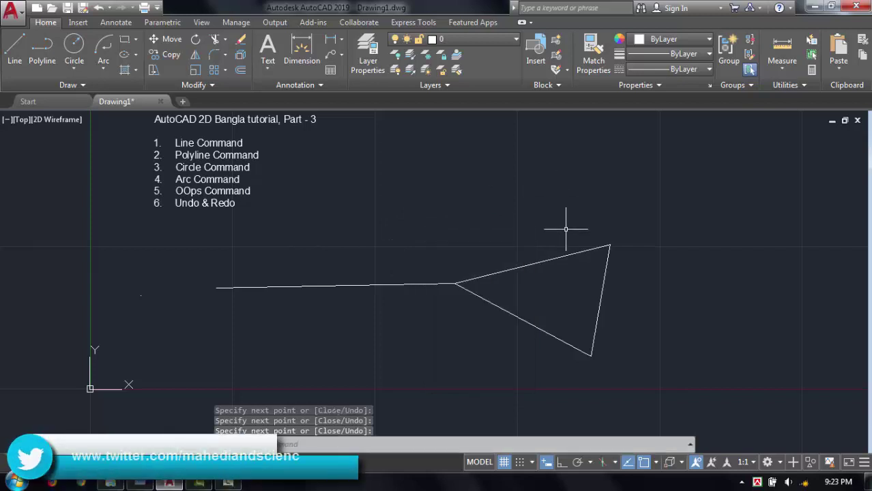
left_click(643, 337)
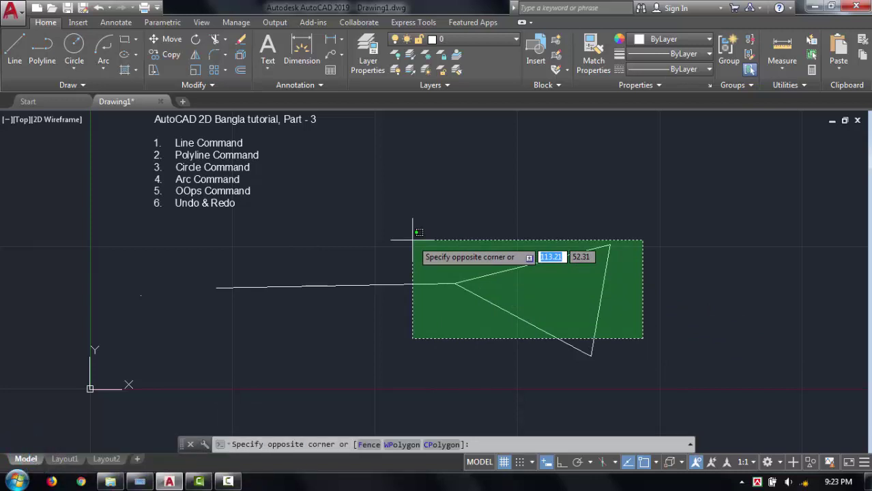
Erase the crossed line segments, start a new line and zoom in near the origin
left_click(413, 240)
key("Delete")
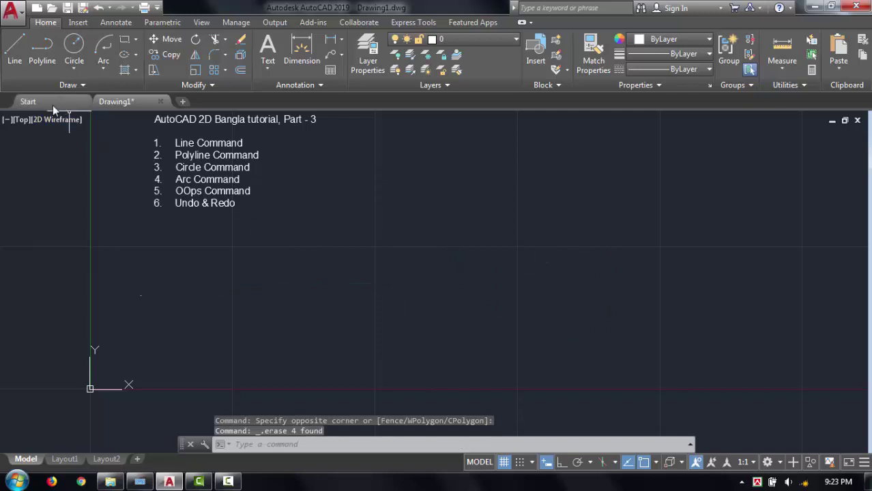
left_click(17, 55)
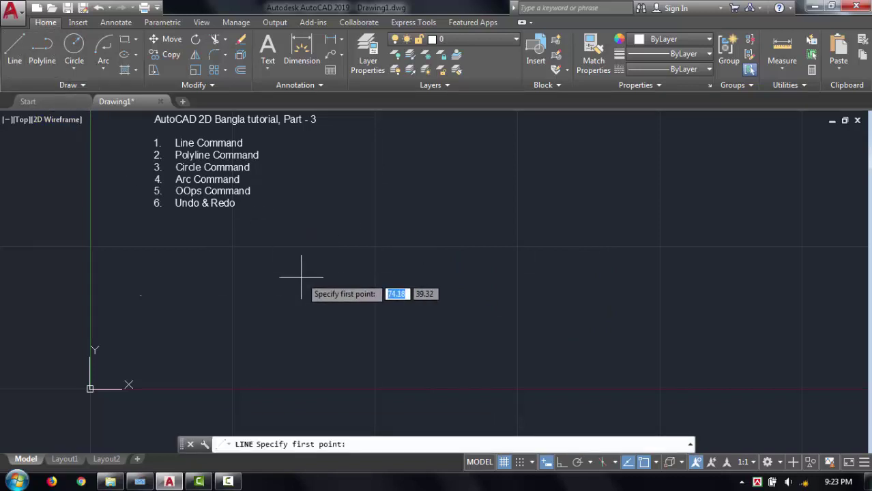
scroll(194, 335, "up", 2)
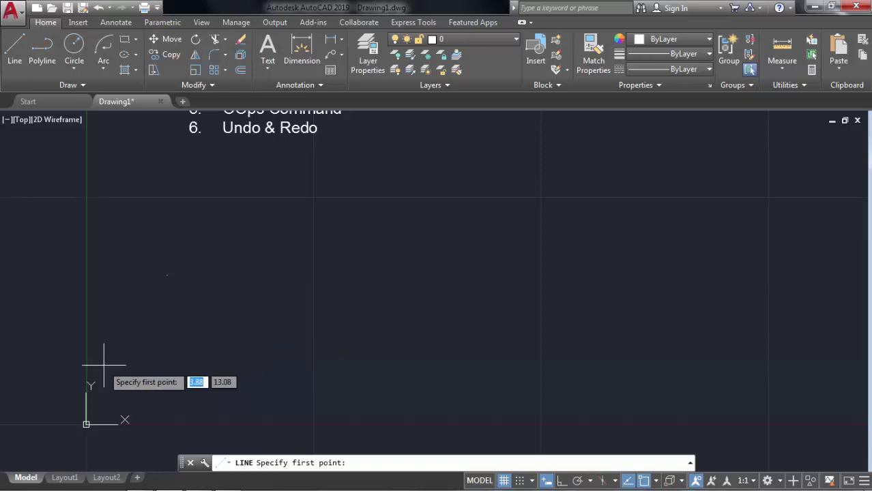
scroll(106, 403, "up", 2)
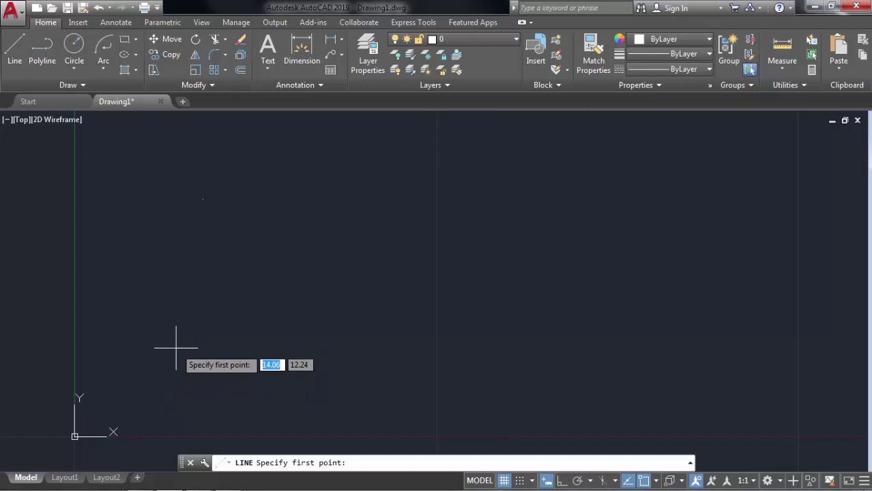
Start the zigzag at 22,11 with segments of 25, 21 and 33 units
type("22")
key("Tab")
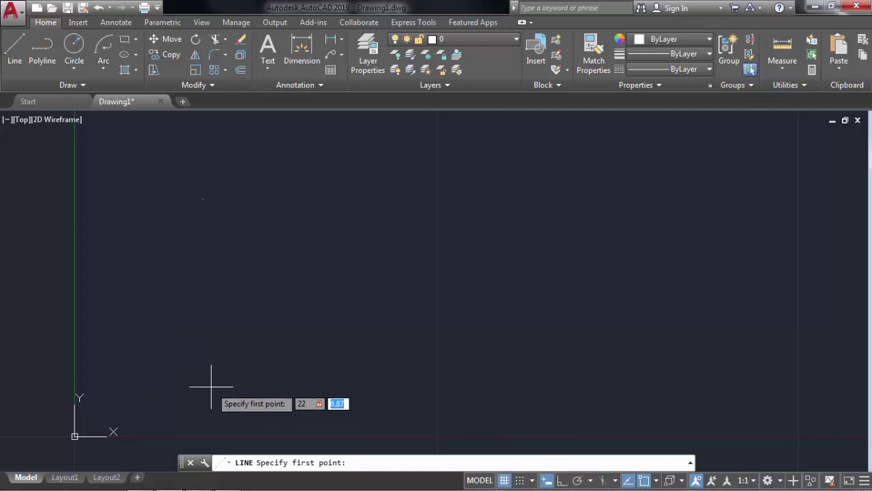
type("11")
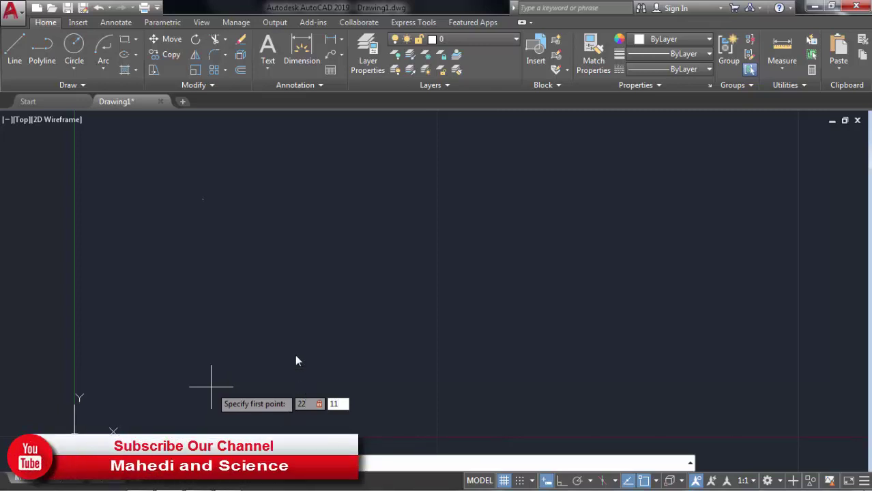
key("Return")
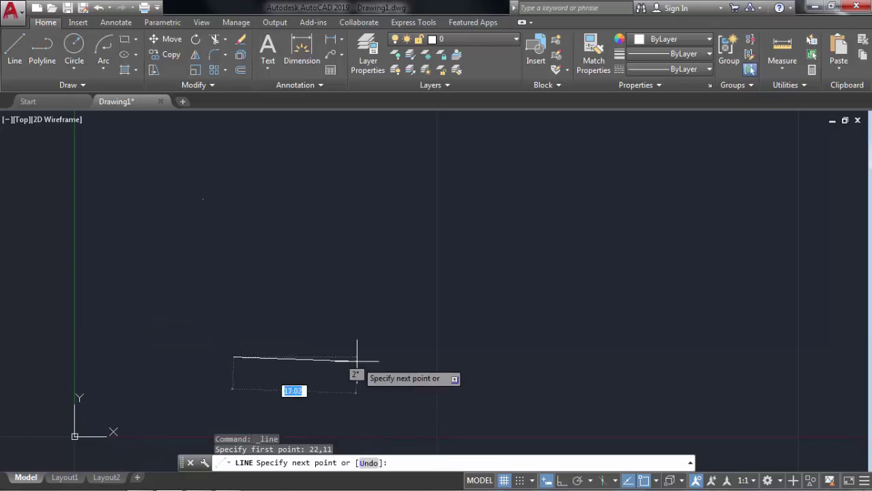
type("25")
key("Return")
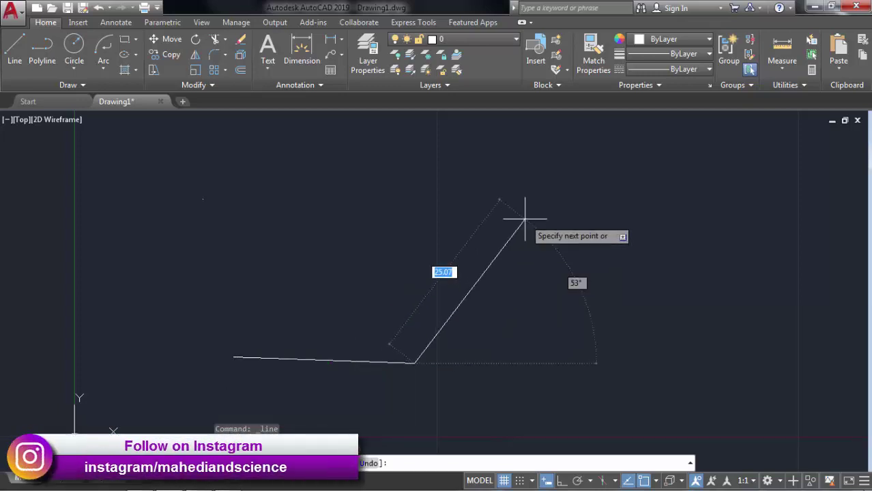
type("21")
key("Return")
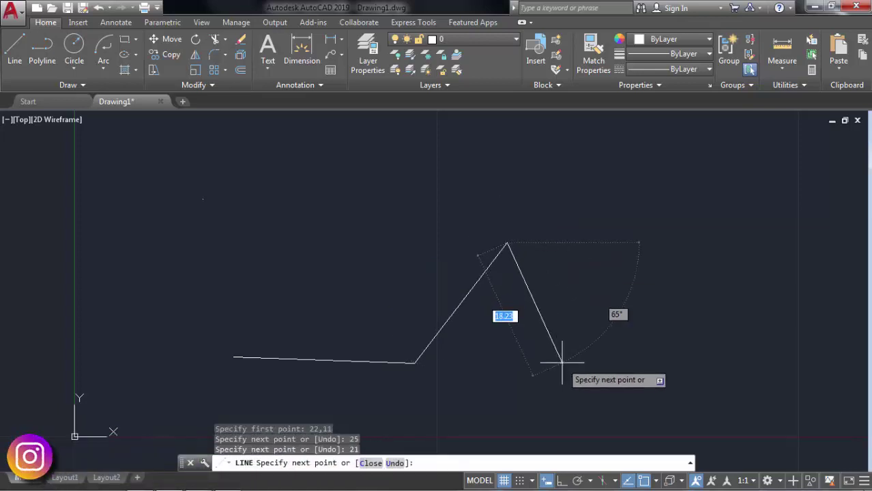
type("3")
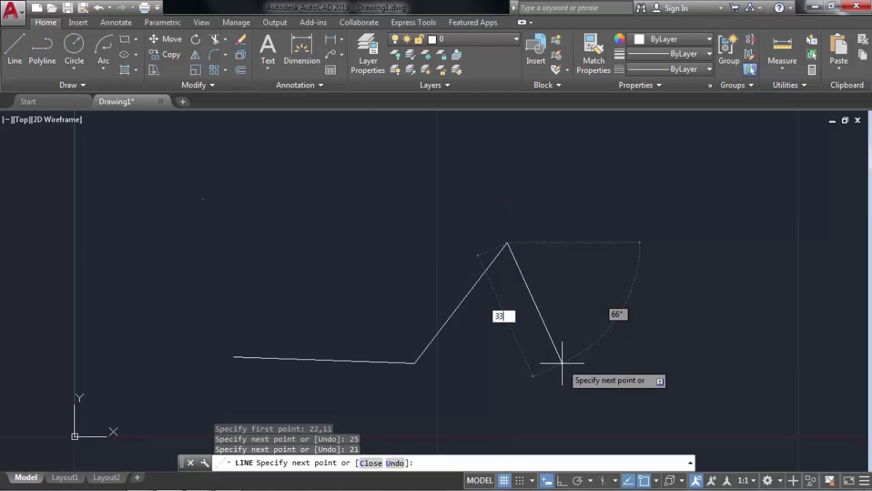
type("3")
key("Return")
Add segments of 35, 41 and 55 units, a lower-right vertex and a final horizontal stretch
scroll(640, 225, "down", 4)
middle_click_drag(643, 229, 588, 226)
type("35")
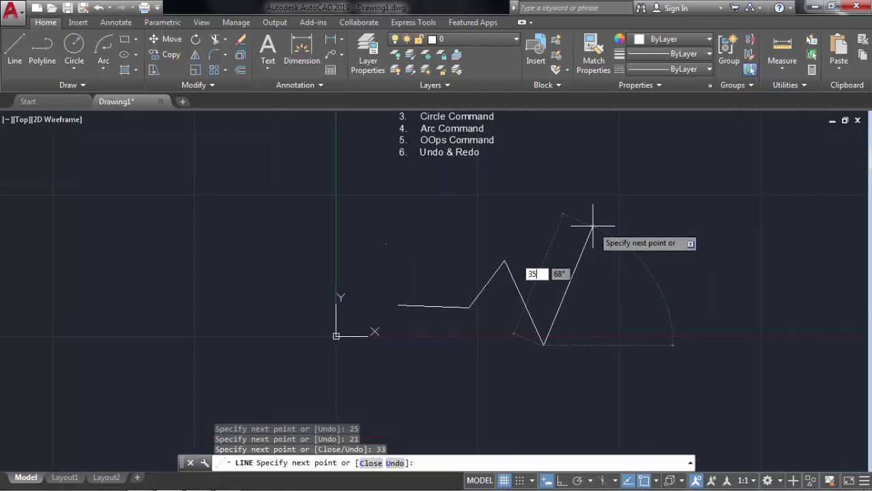
key("Return")
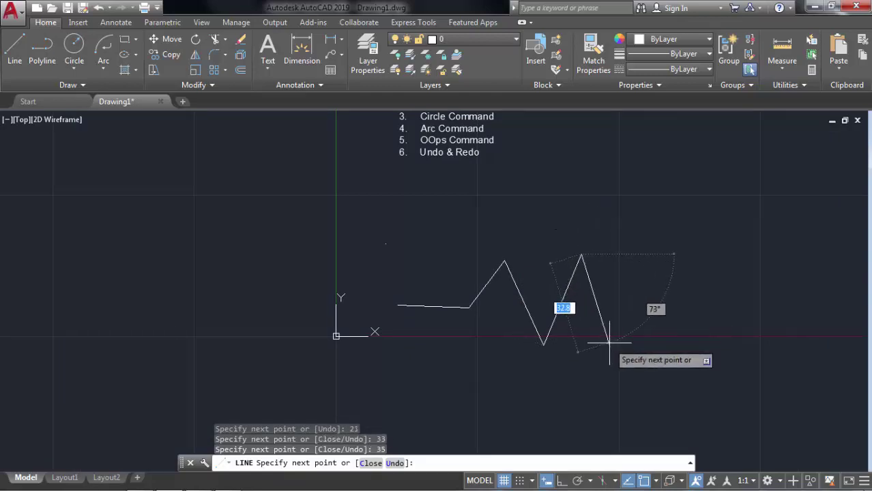
type("4")
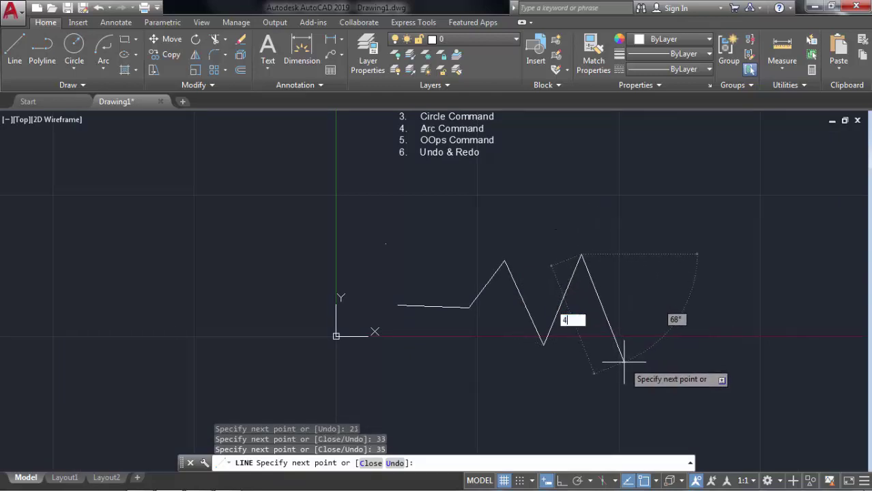
type("1")
key("Return")
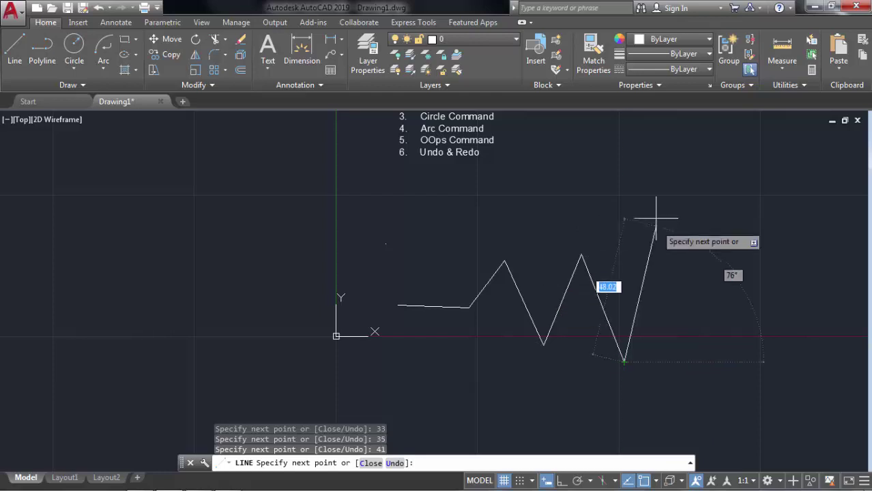
type("55")
key("Return")
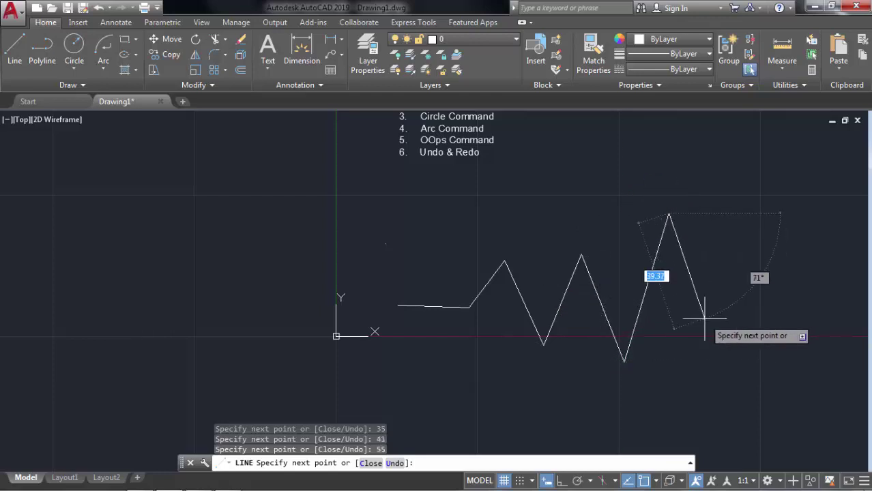
left_click(690, 315)
left_click(795, 315)
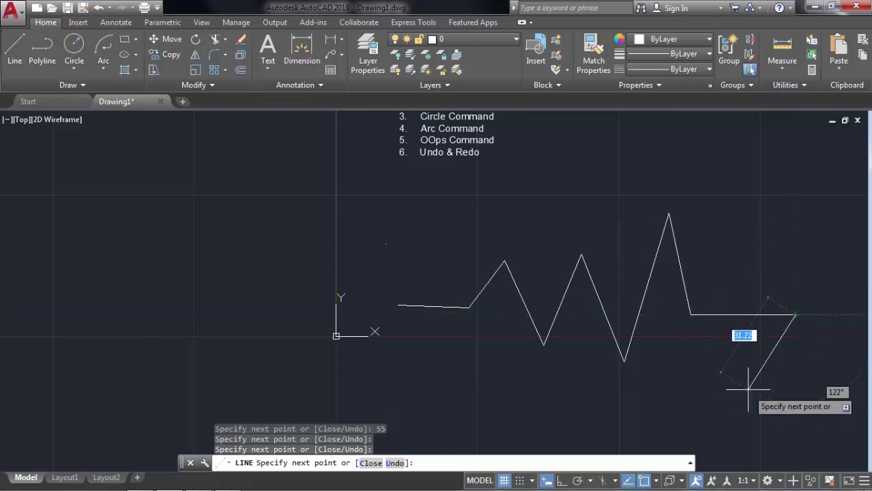
key("Return")
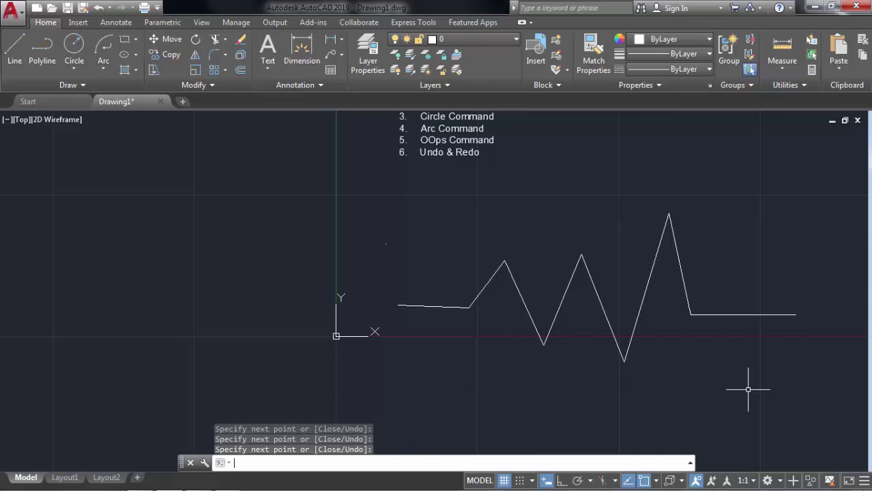
Bring the whole zigzag into view and turn off Dynamic Input
scroll(390, 286, "up", 3)
mouse_move(316, 358)
middle_mouse_down()
mouse_move(180, 362)
mouse_move(152, 373)
middle_mouse_up()
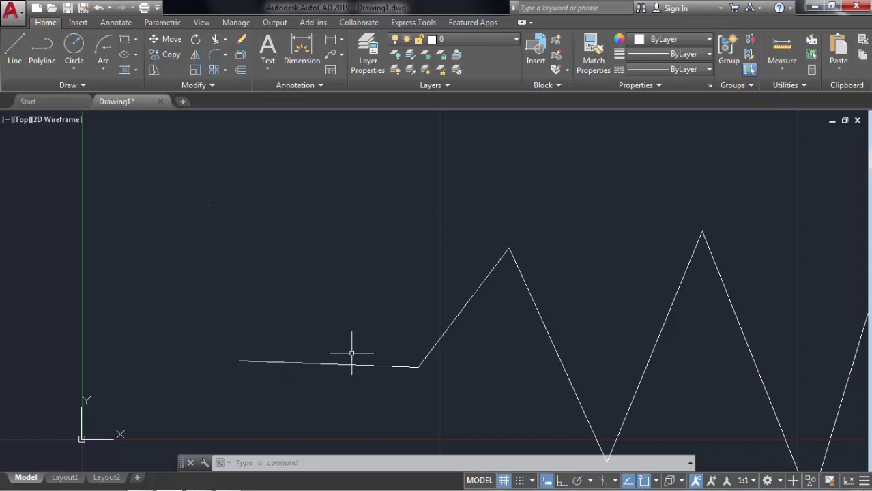
scroll(443, 365, "down", 3)
middle_click_drag(535, 369, 408, 364)
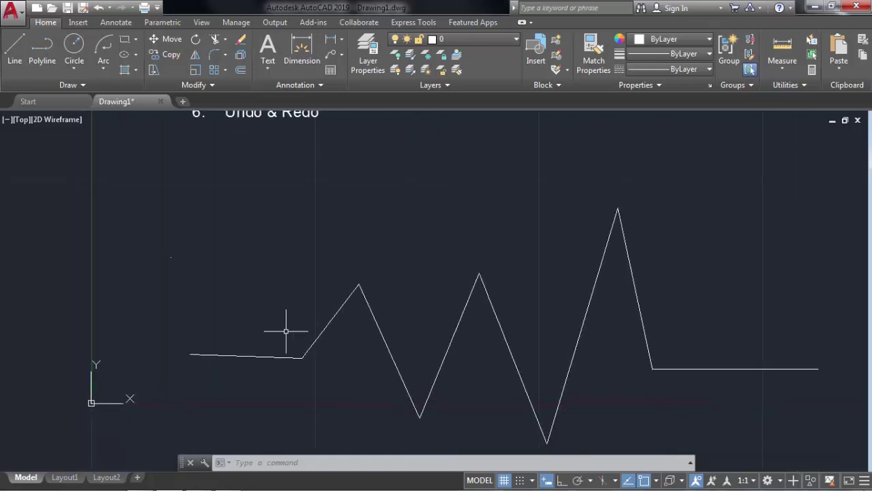
left_click(547, 481)
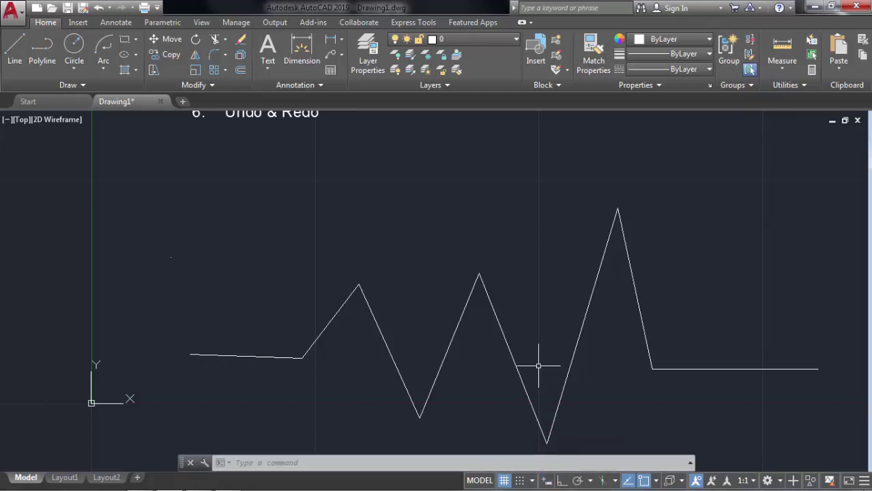
Erase the zigzag segments and the leftover horizontal line
left_click(787, 415)
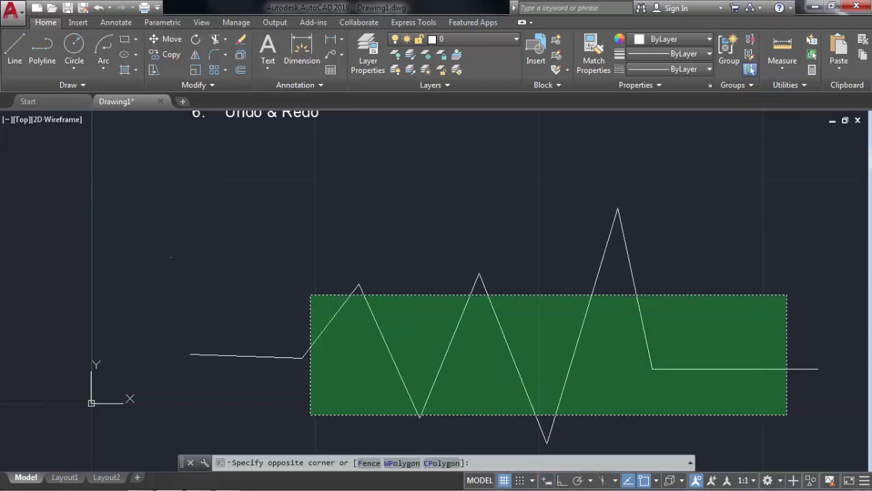
left_click(311, 295)
key("Delete")
left_click(358, 410)
left_click(263, 318)
key("Delete")
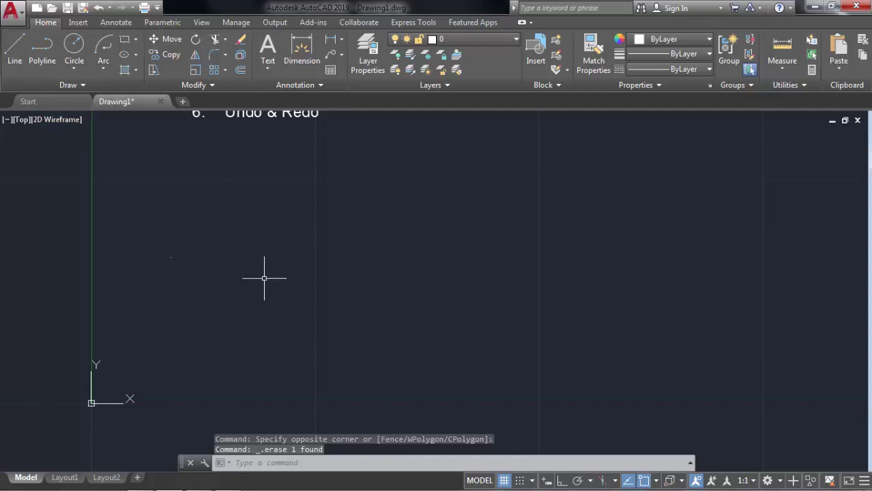
type("L")
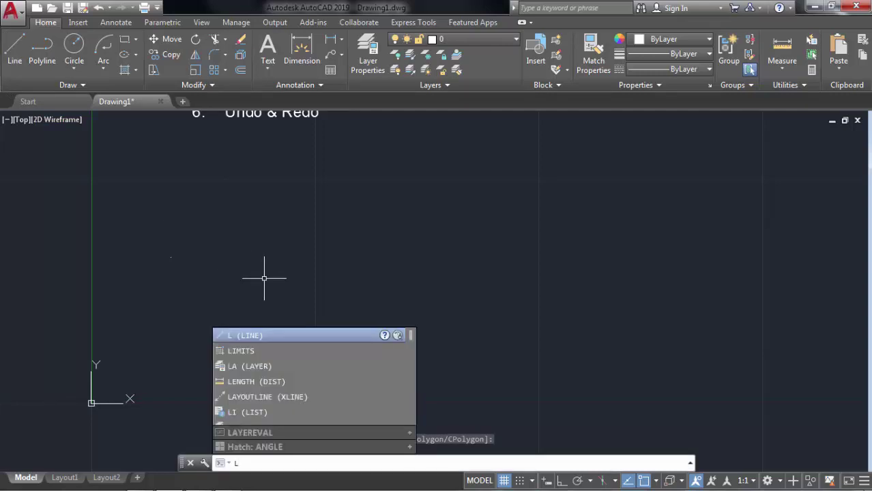
Start LINE at 32,22, add points 52,22 and 72,32, then Close the triangle
key("Return")
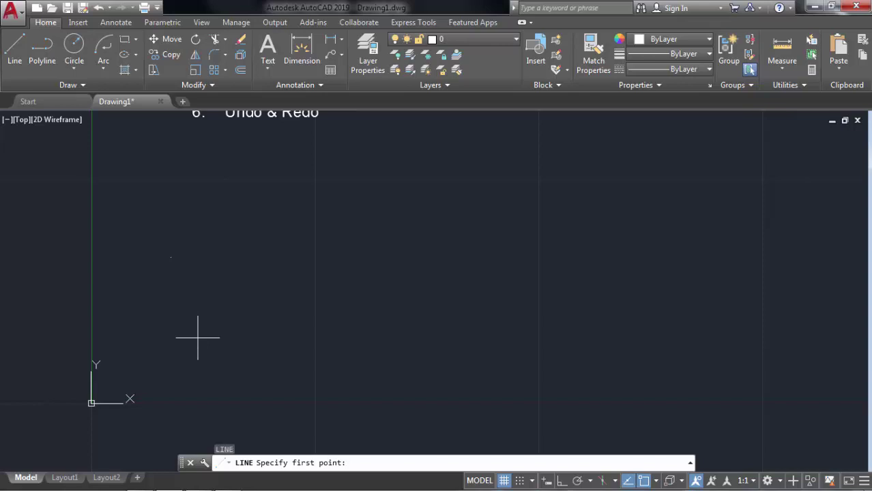
type("32,")
type("22")
key("Return")
type("52,22")
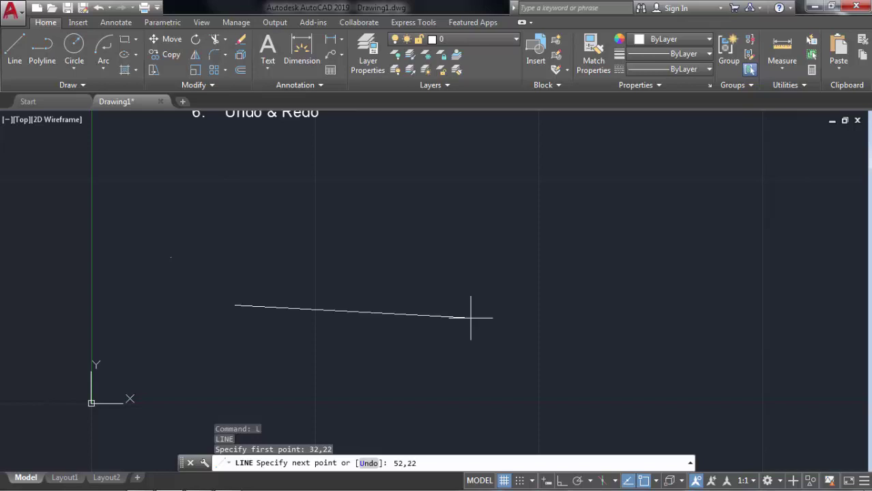
key("Return")
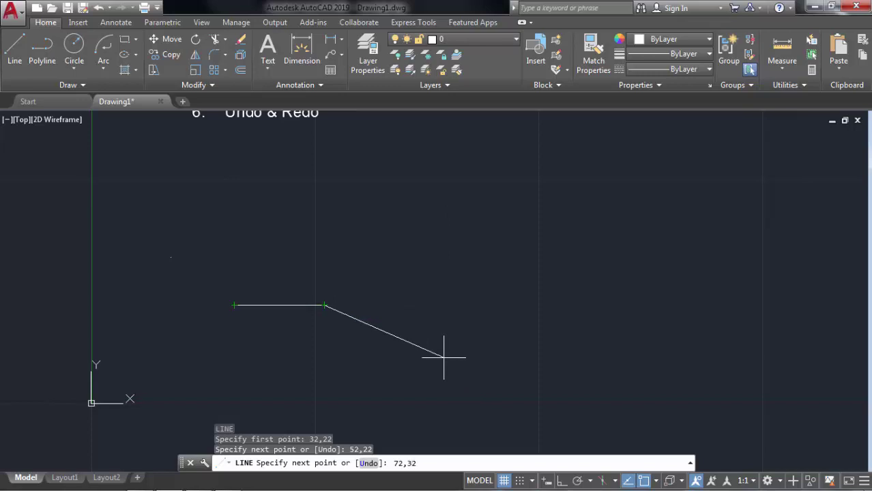
key("Return")
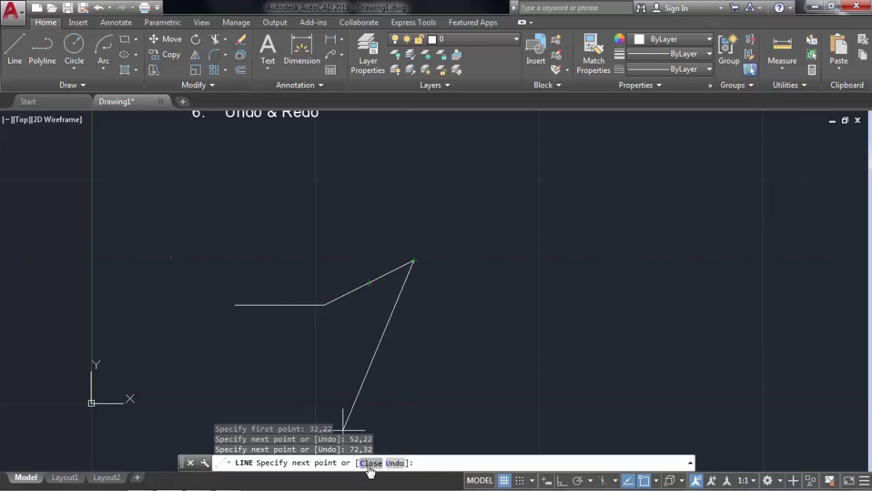
left_click(371, 464)
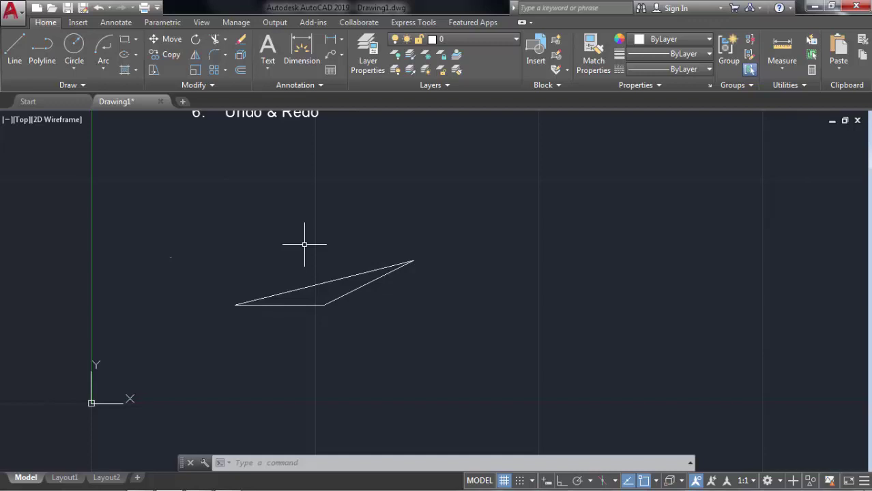
type("l")
key("Return")
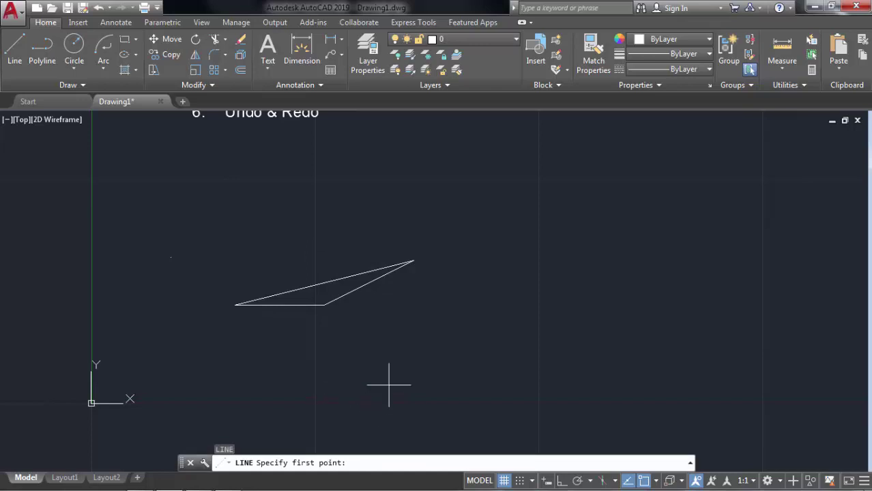
type("11,")
type("11")
key("Return")
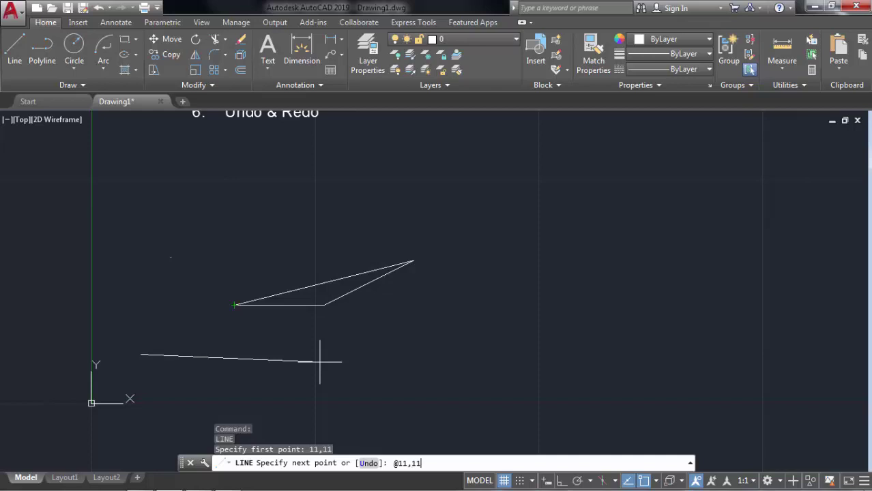
key("Return")
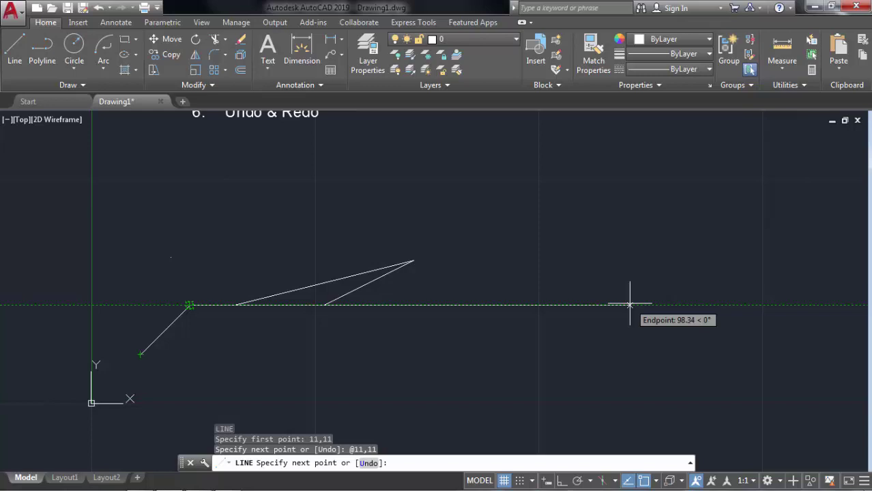
type("@55,1")
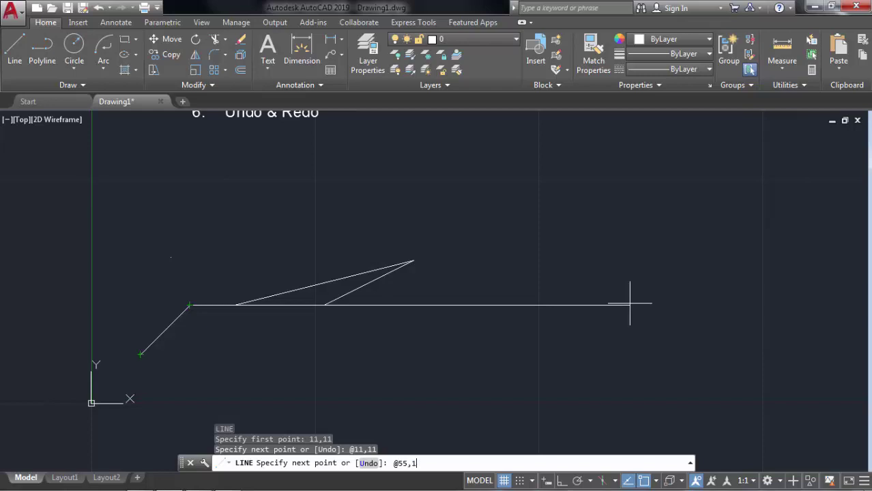
key("Return")
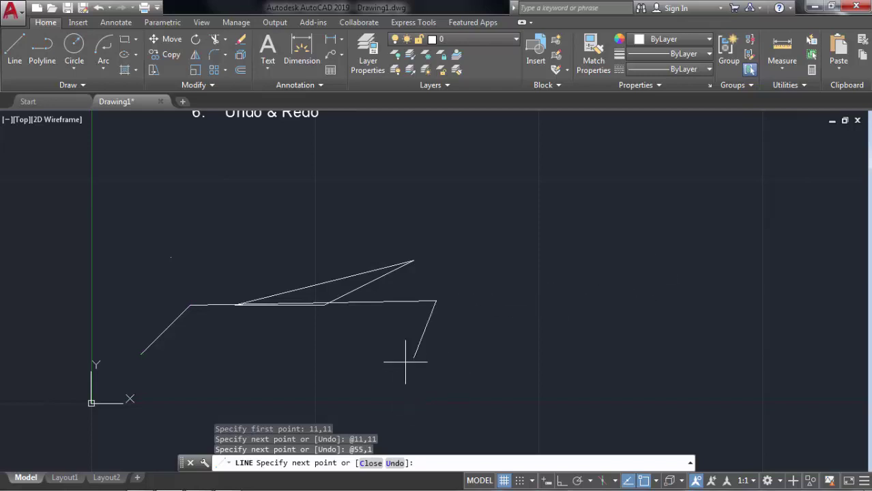
Bring the shape into view, add a segment to 32,1 and close it back to 11,11
scroll(282, 301, "up", 4)
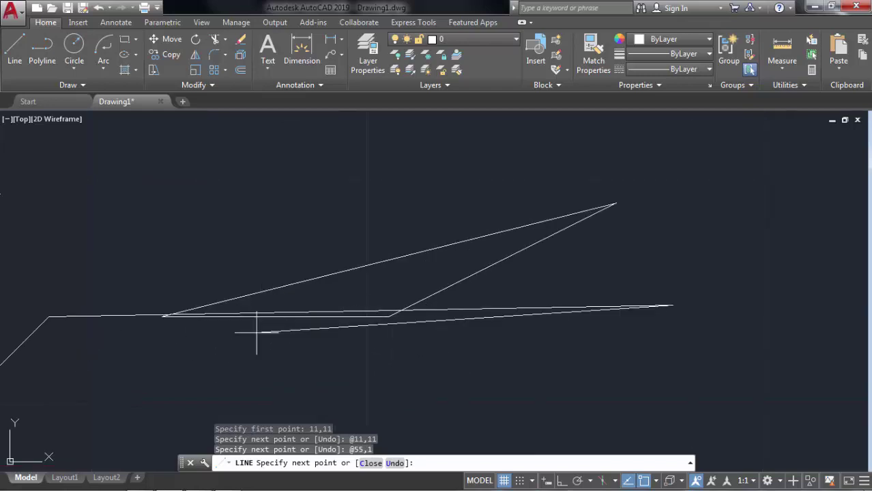
scroll(729, 314, "down", 3)
scroll(730, 354, "down", 2)
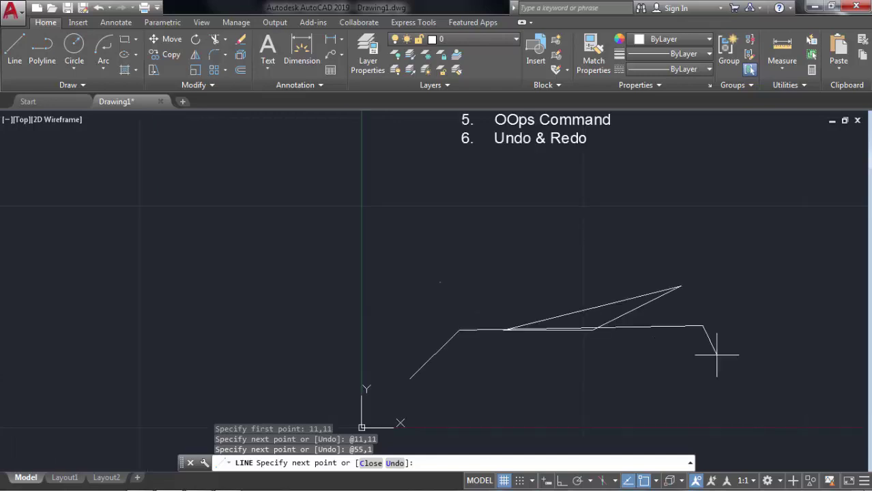
middle_click_drag(721, 356, 630, 344)
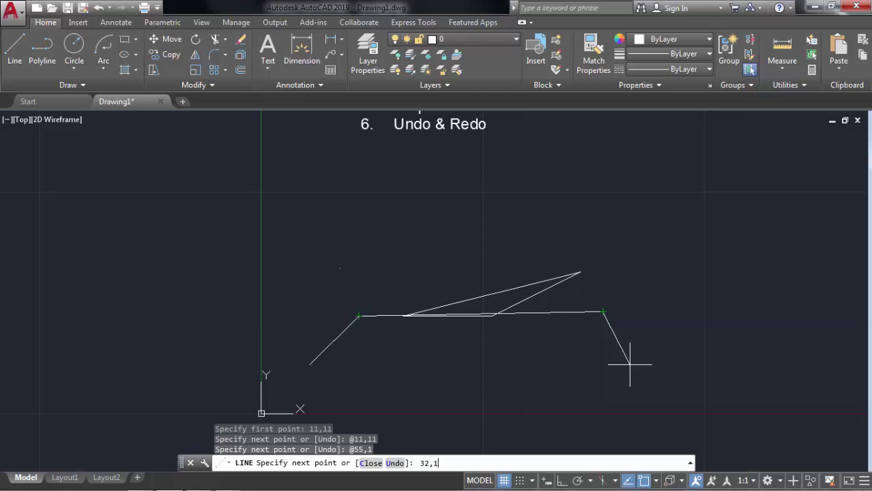
key("Return")
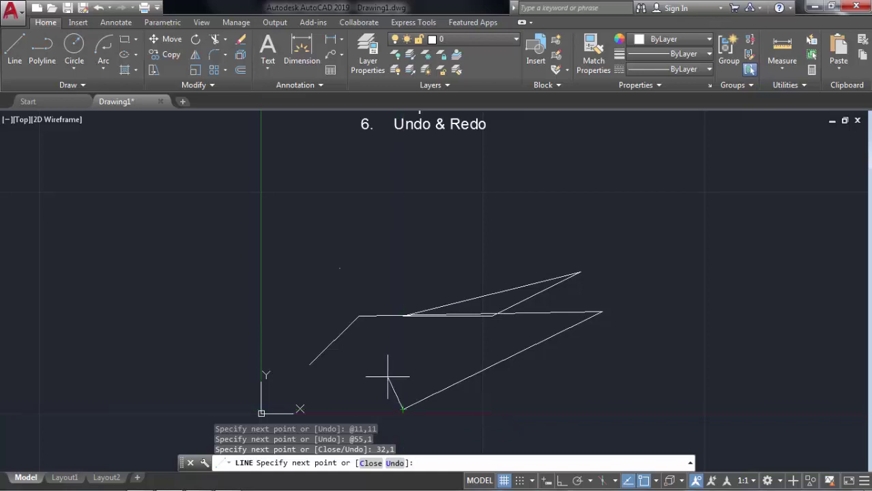
type("c")
key("Return")
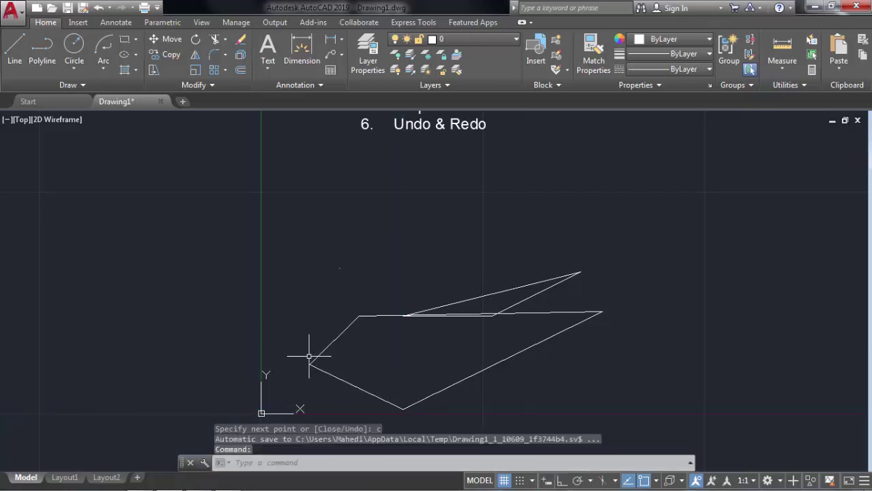
Delete the stray dot and every line of both shapes, then turn Dynamic Input back on
left_click(340, 267)
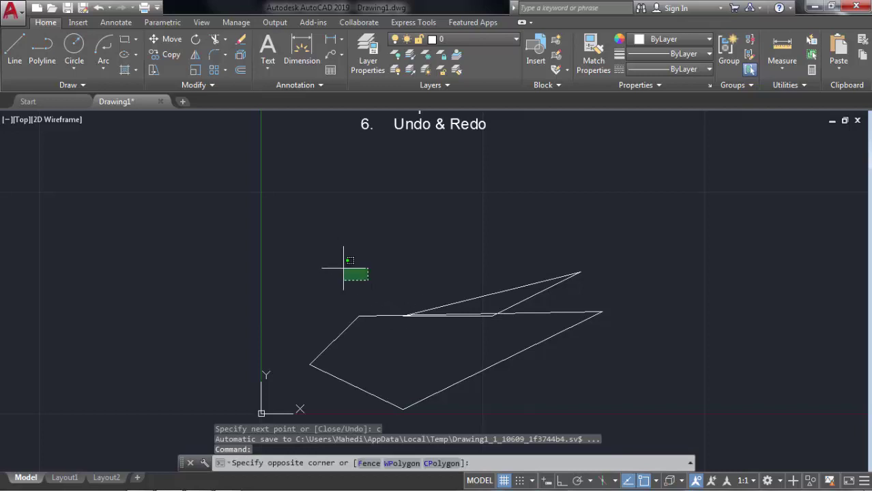
key("Delete")
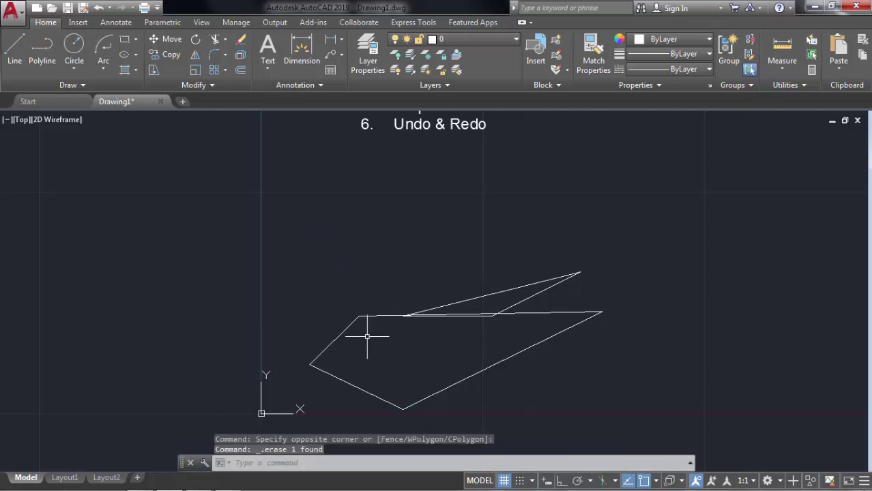
left_click(584, 401)
left_click(328, 270)
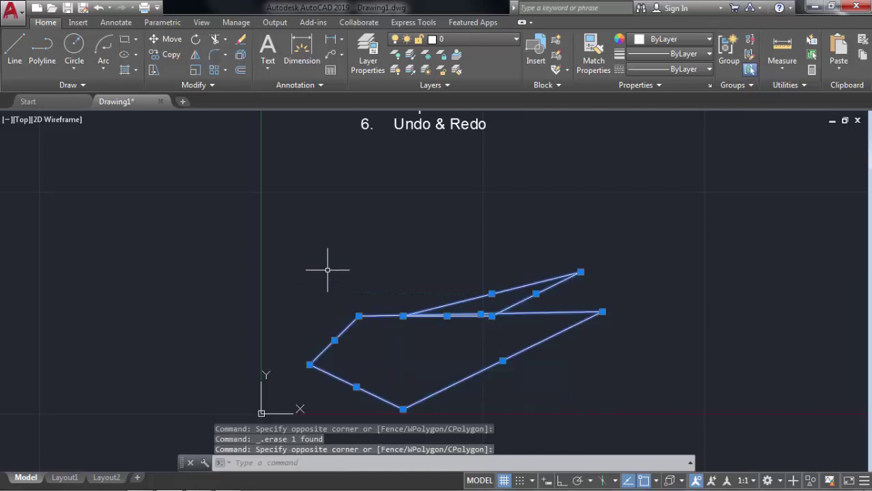
key("Delete")
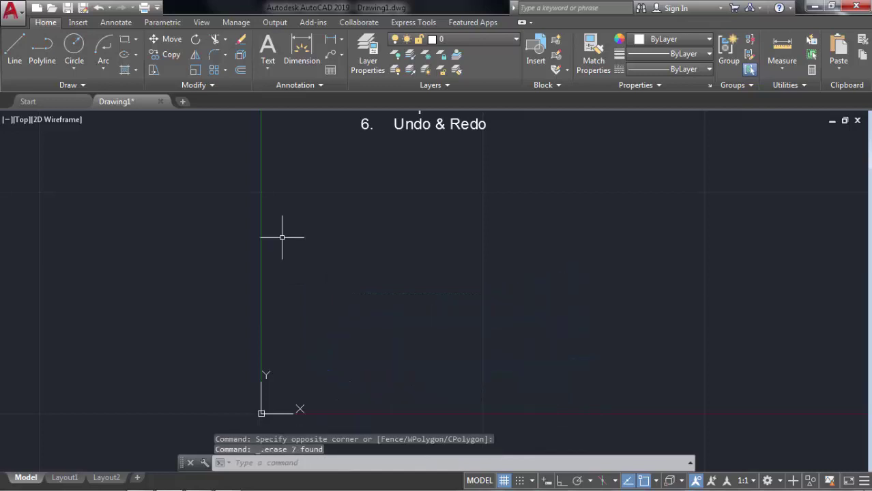
left_click(546, 482)
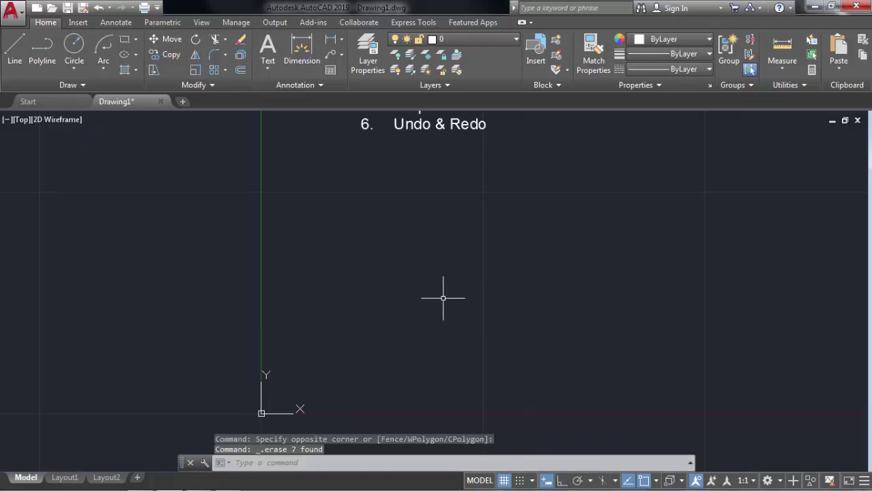
left_click(14, 49)
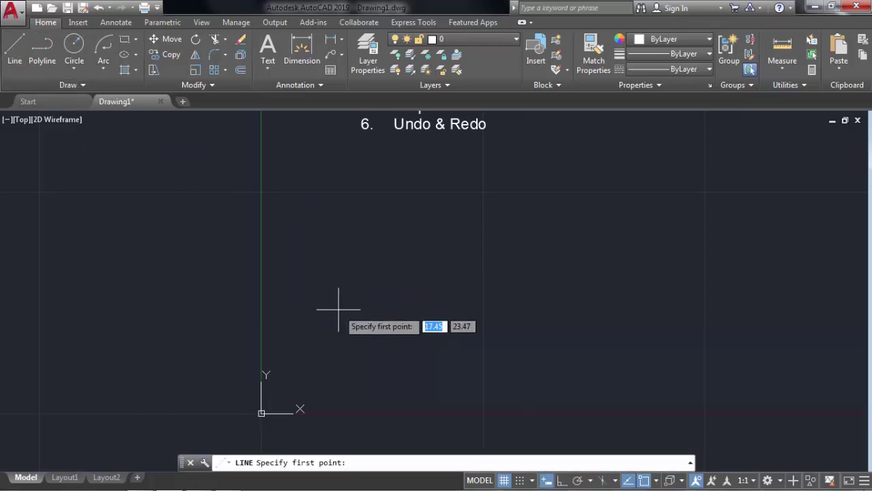
Start a new line with a 33-unit first segment followed by angled zigzag kinks
key("Escape")
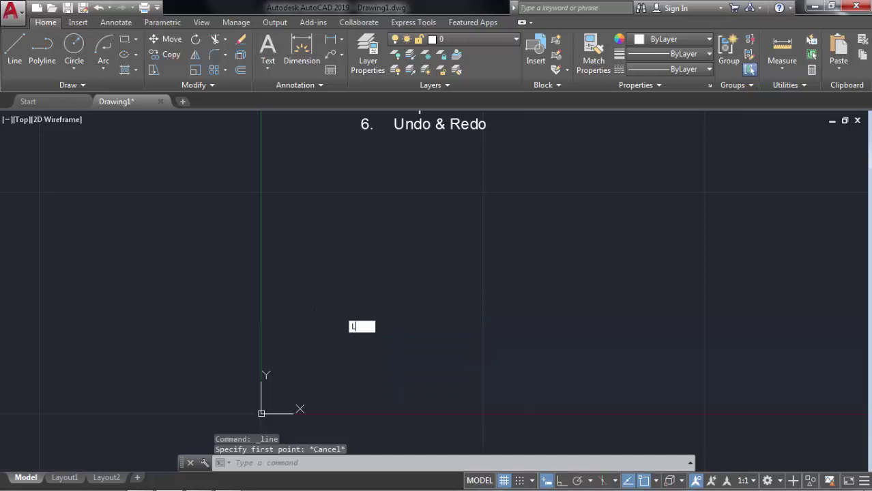
key("Return")
left_click(344, 285)
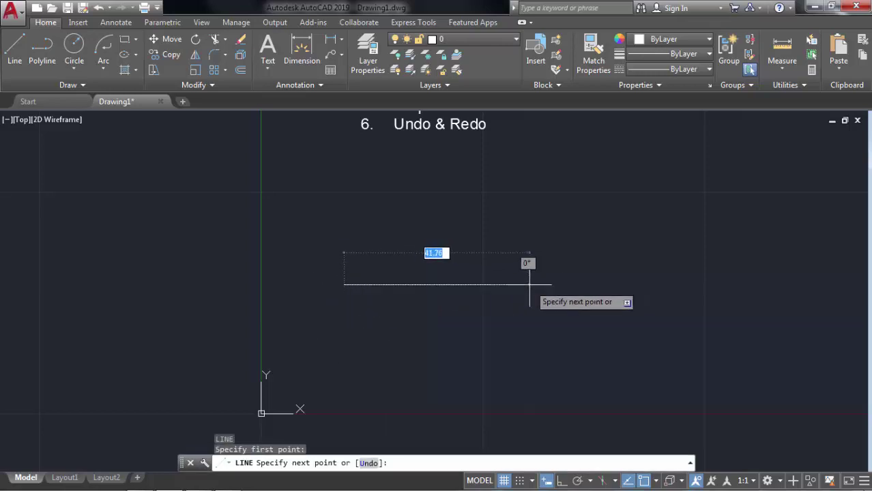
key("Return")
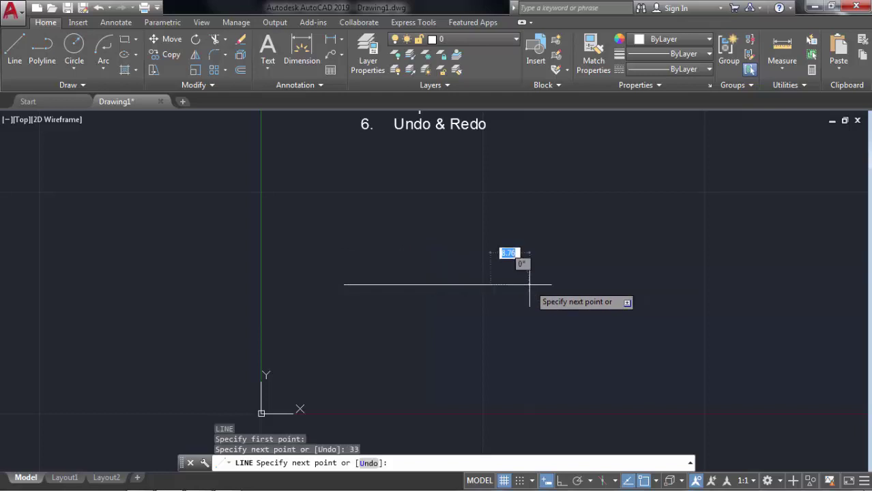
left_click(576, 232)
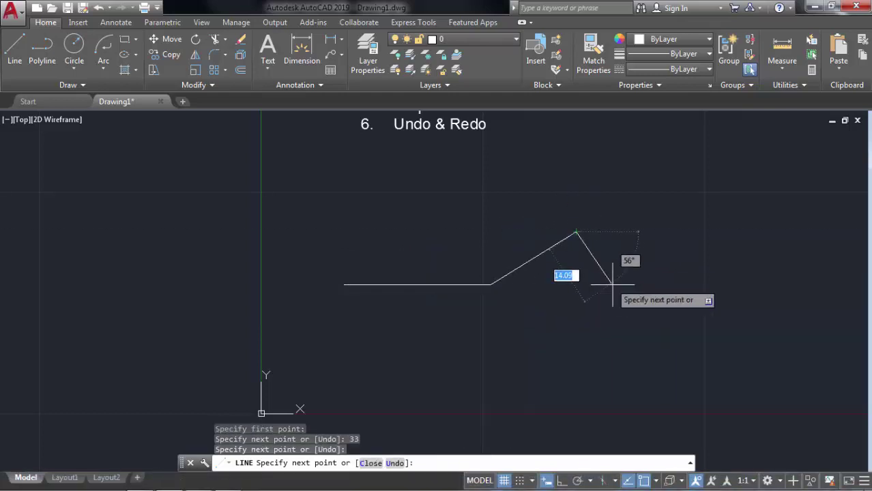
left_click(653, 249)
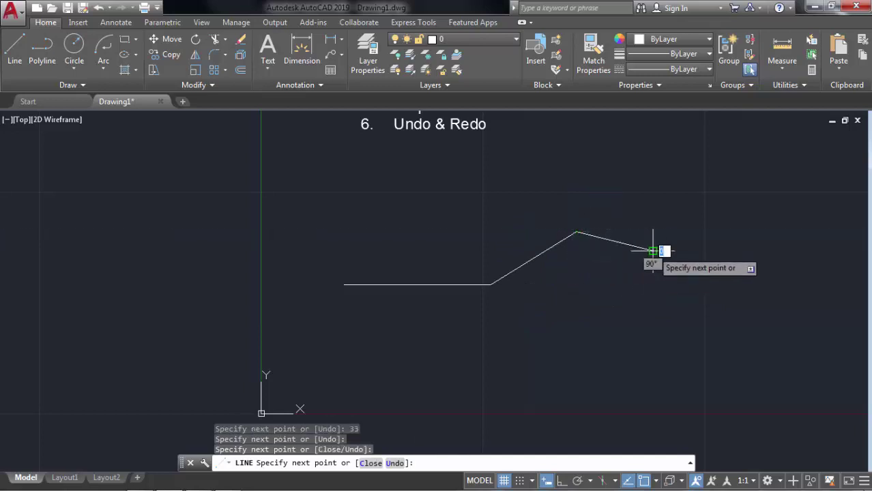
left_click(703, 219)
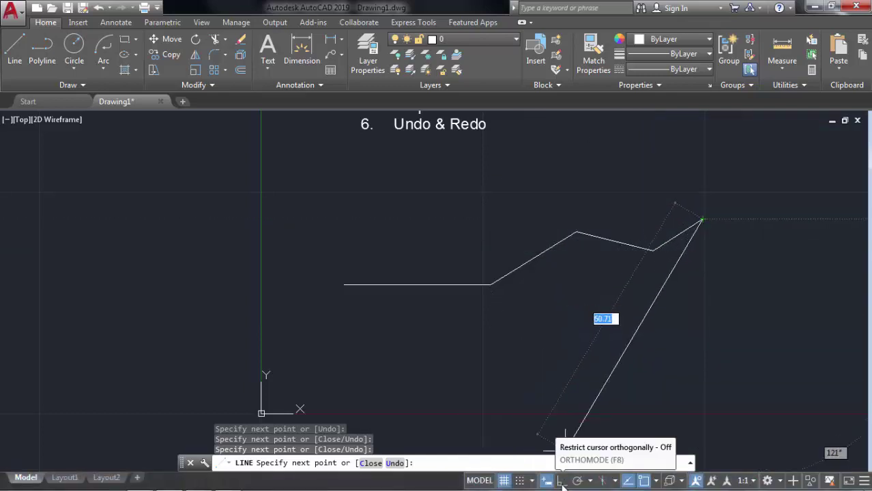
With Ortho on, continue the chain as right-angled steps leftward and end the line
left_click(562, 482)
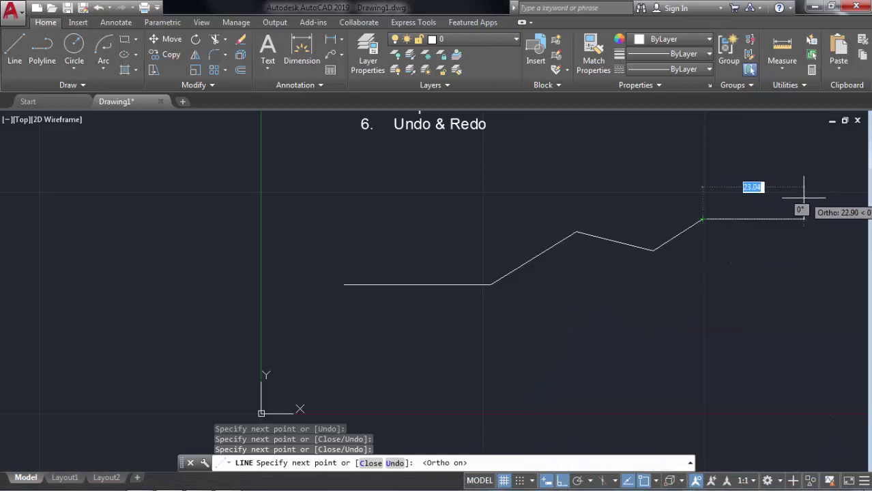
left_click(803, 222)
left_click(802, 355)
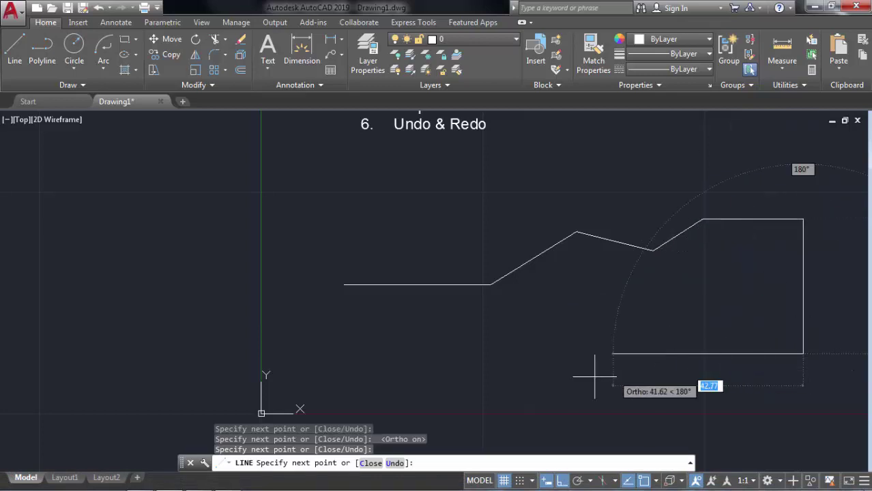
left_click(551, 358)
left_click(554, 267)
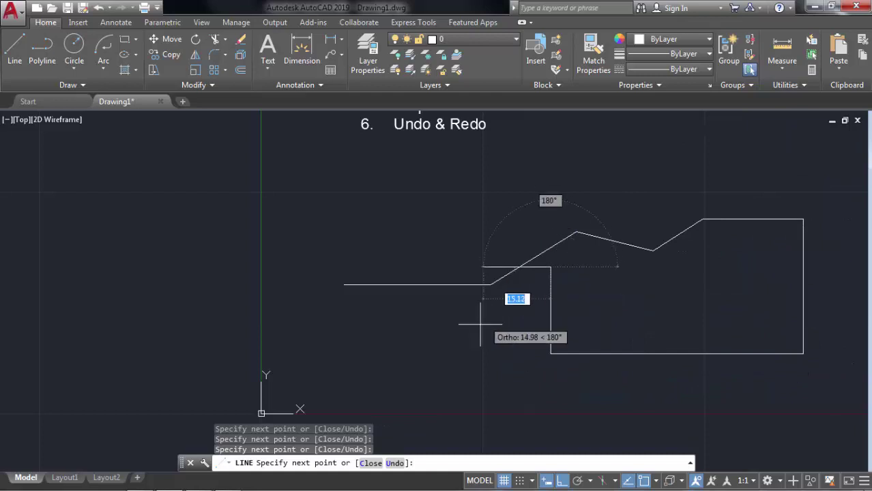
left_click(413, 267)
left_click(413, 384)
left_click(299, 376)
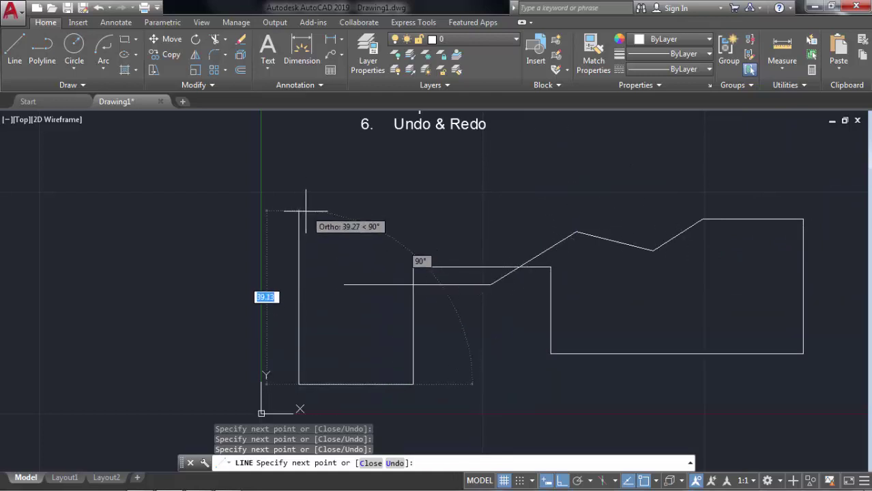
left_click(304, 243)
left_click(168, 243)
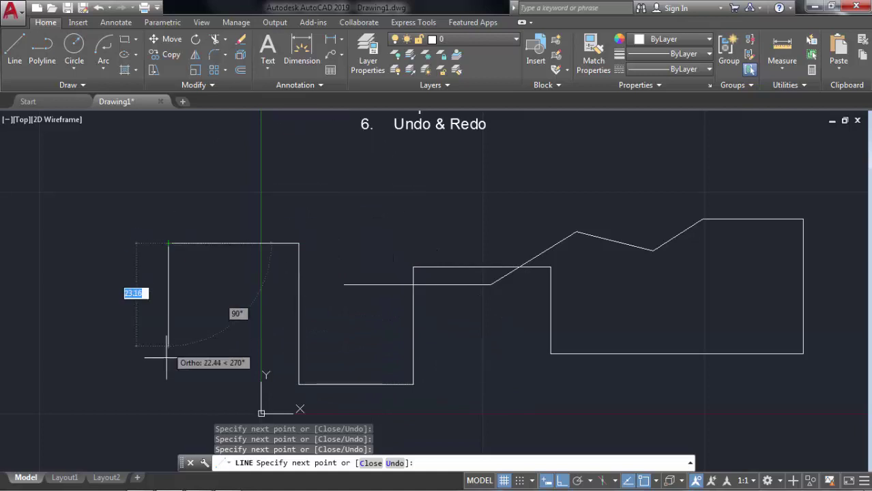
left_click(168, 385)
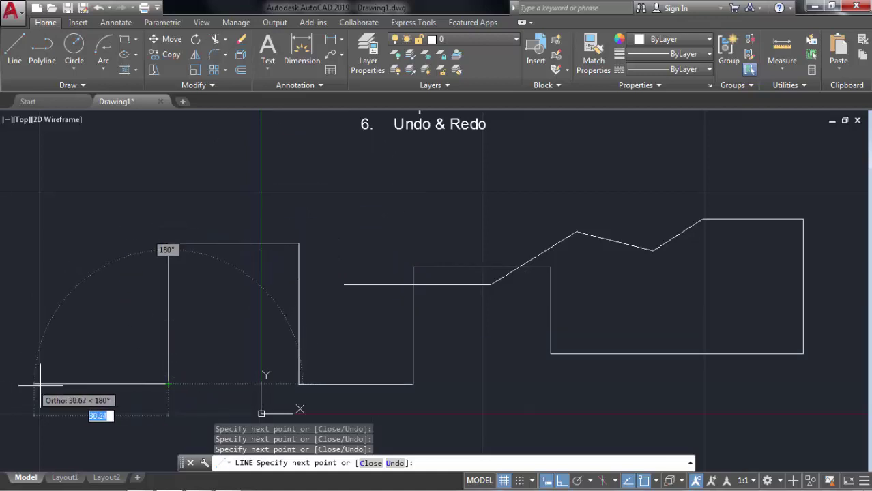
left_click(75, 388)
key("Return")
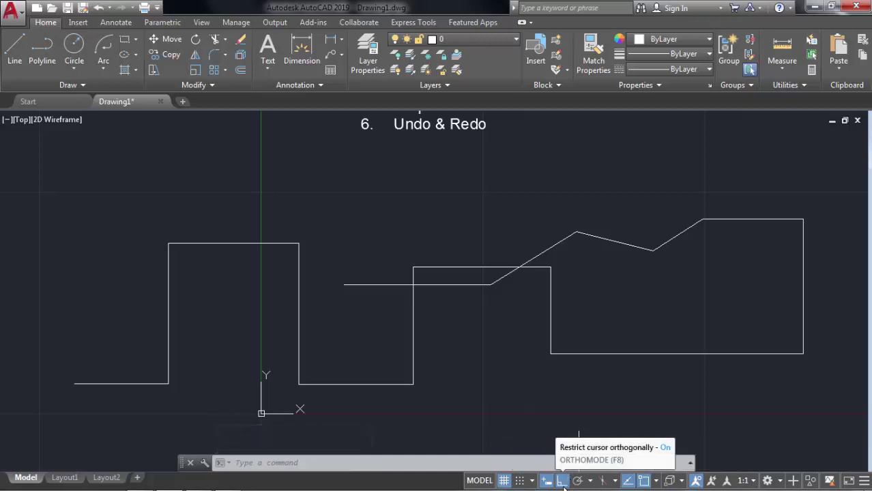
Turn Dynamic Input on and cancel a stray selection window
left_click(546, 482)
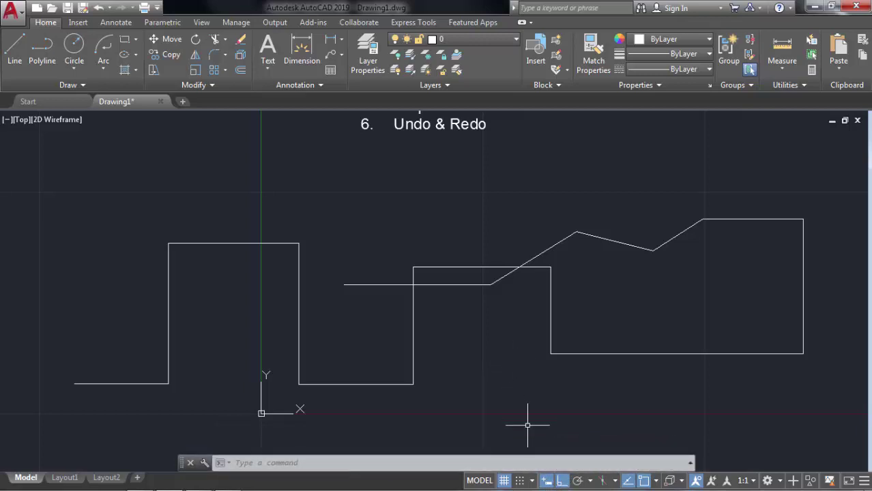
left_click(469, 197)
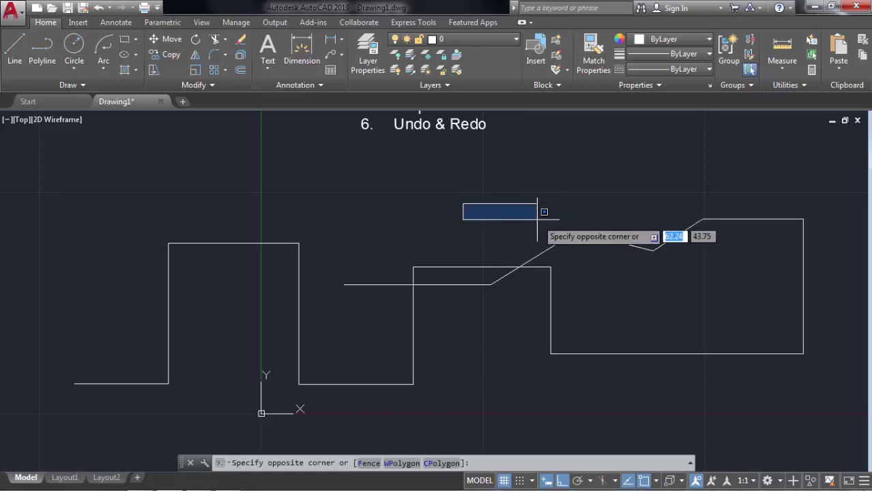
key("Escape")
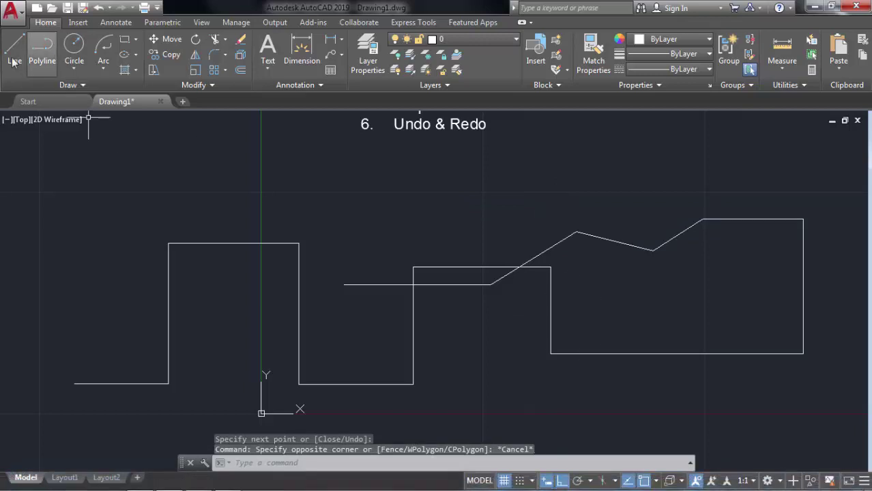
Draw a new line segment at a free angle with Ortho turned off
left_click(14, 51)
left_click(417, 227)
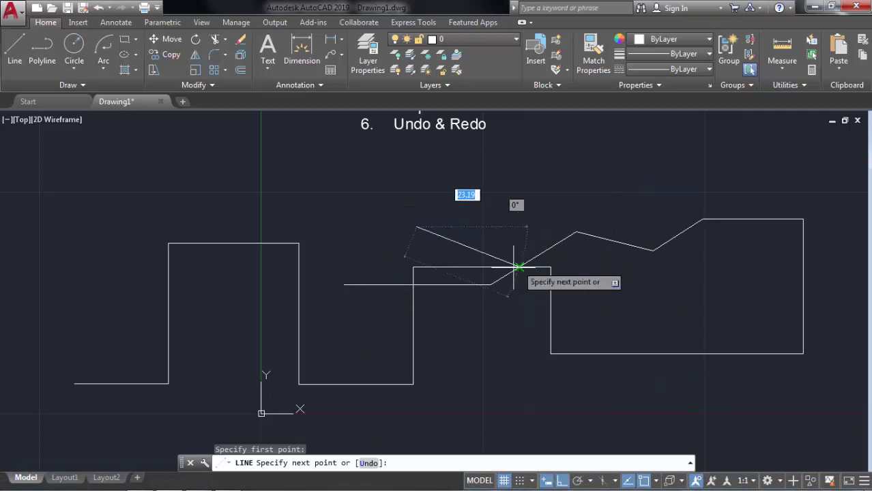
left_click(560, 481)
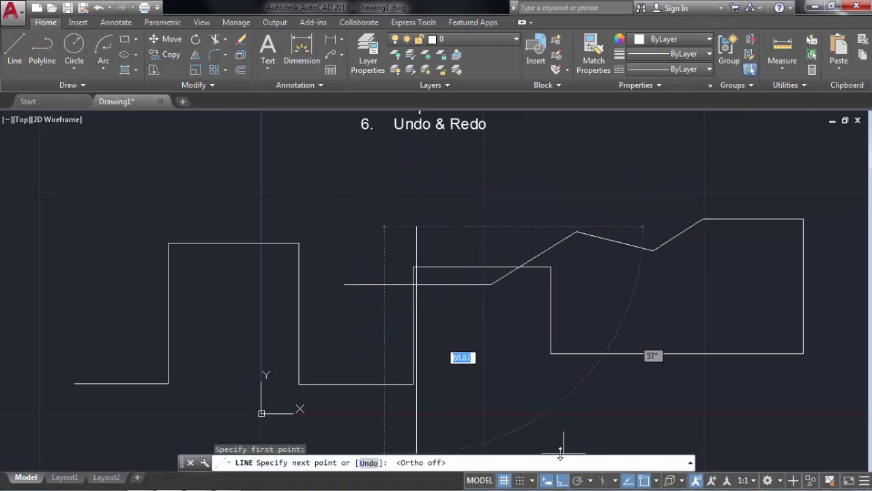
left_click(491, 338)
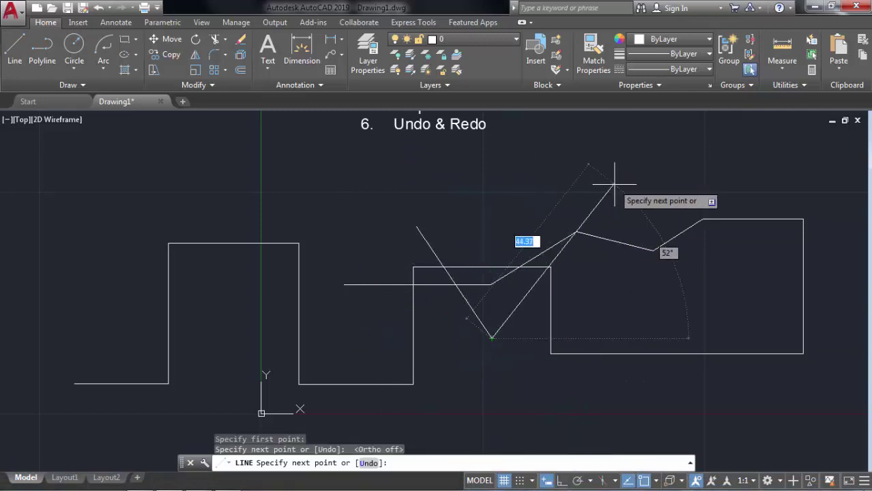
Draw a tilted four-sided Polyline below the command list, closing it at its start point
left_click(44, 53)
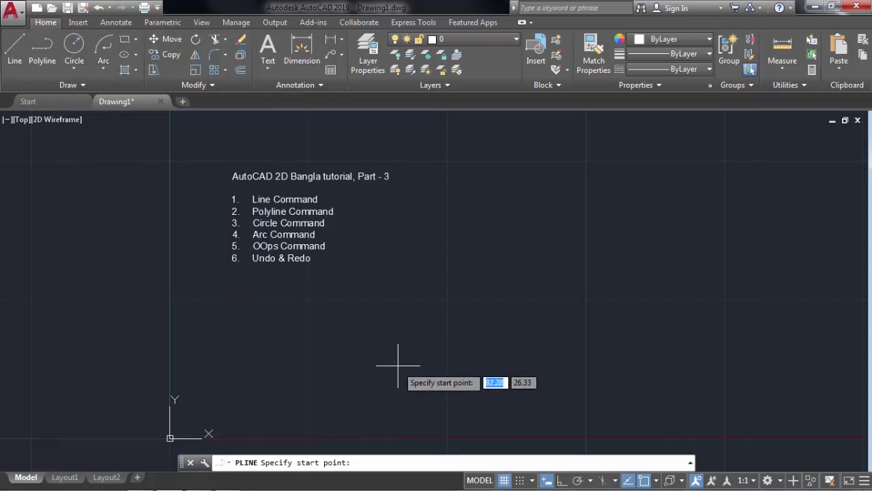
left_click(326, 334)
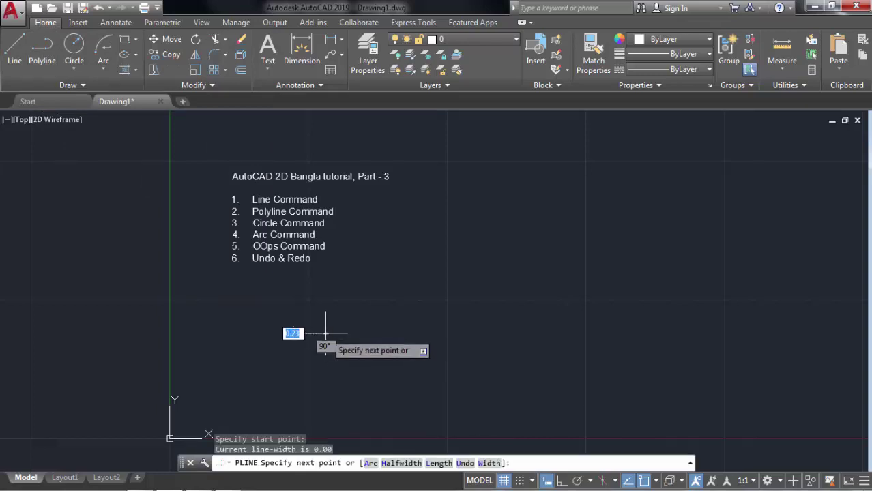
left_click(492, 290)
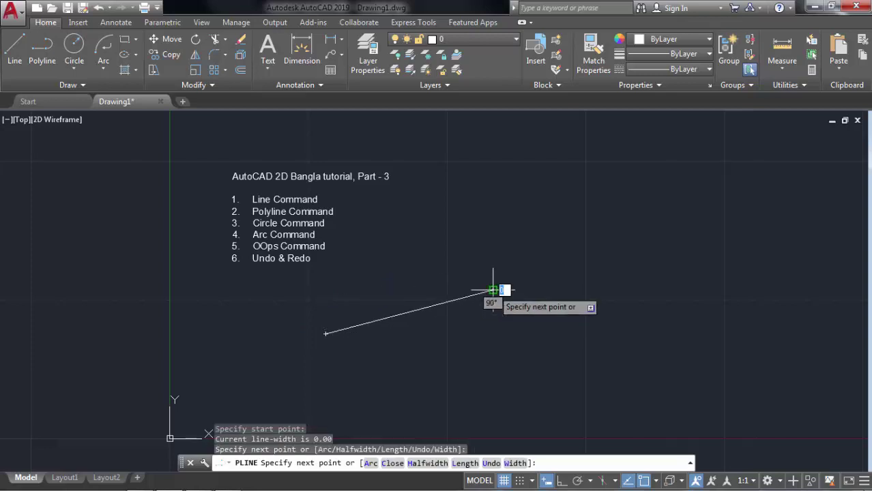
left_click(520, 430)
scroll(349, 399, "down", 2)
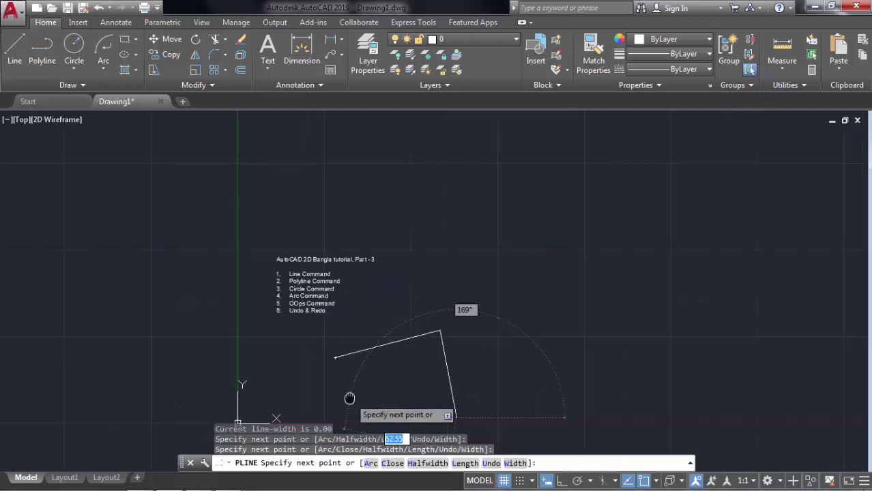
left_click(338, 358)
left_click(319, 272)
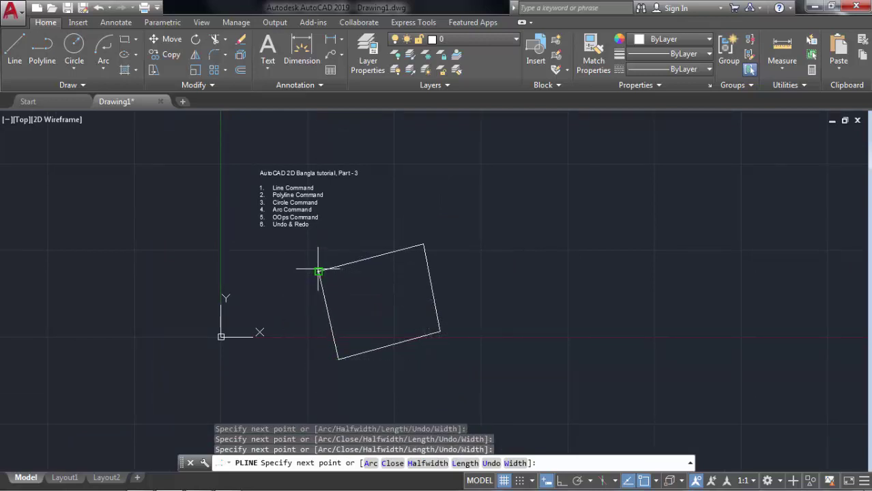
key("Return")
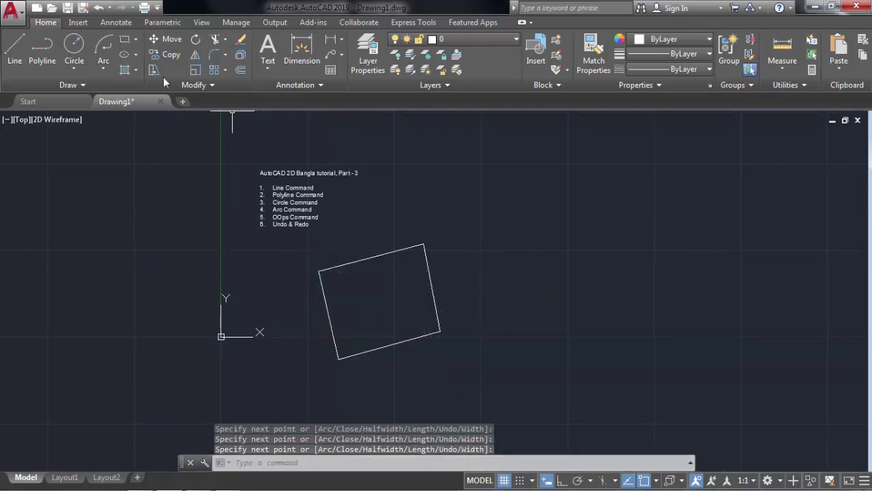
Draw a larger four-sided shape from separate Line segments, then select one side alone
left_click(15, 51)
left_click(475, 229)
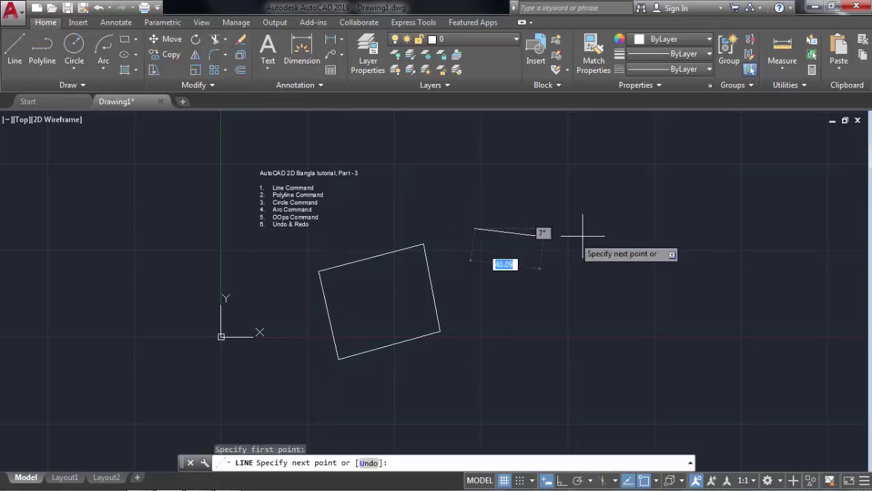
left_click(637, 231)
left_click(647, 364)
left_click(512, 375)
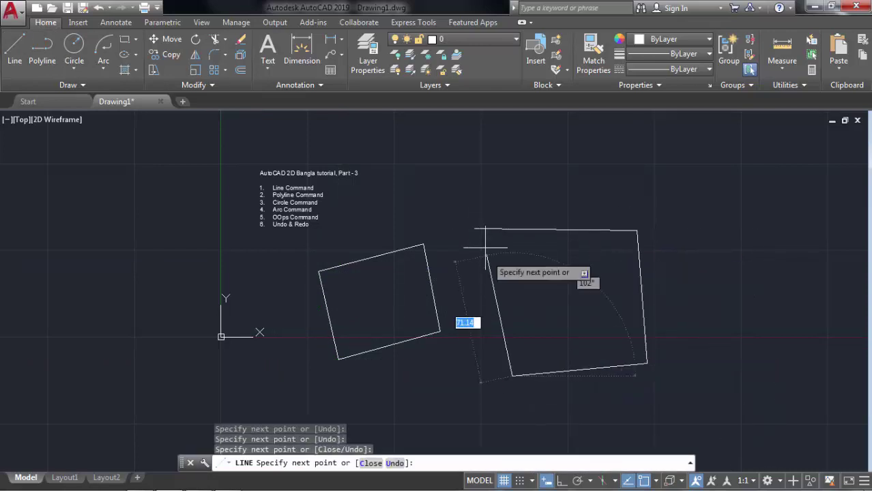
left_click(475, 229)
key("Return")
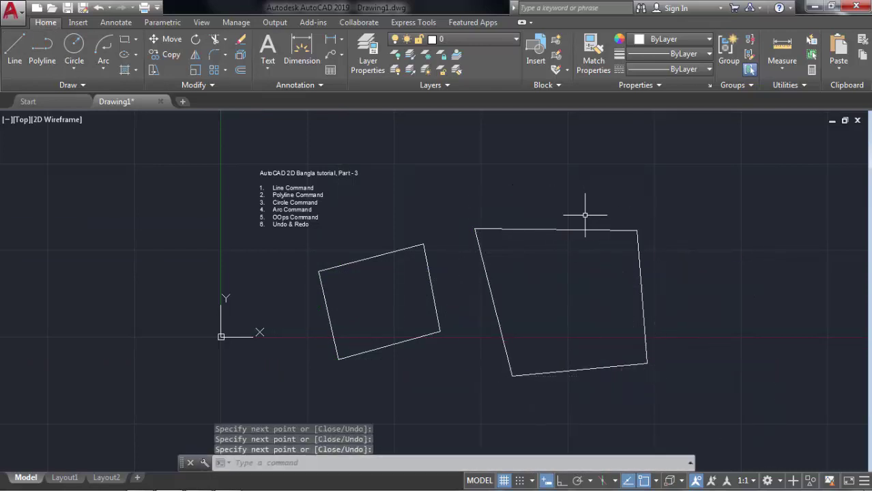
left_click(641, 277)
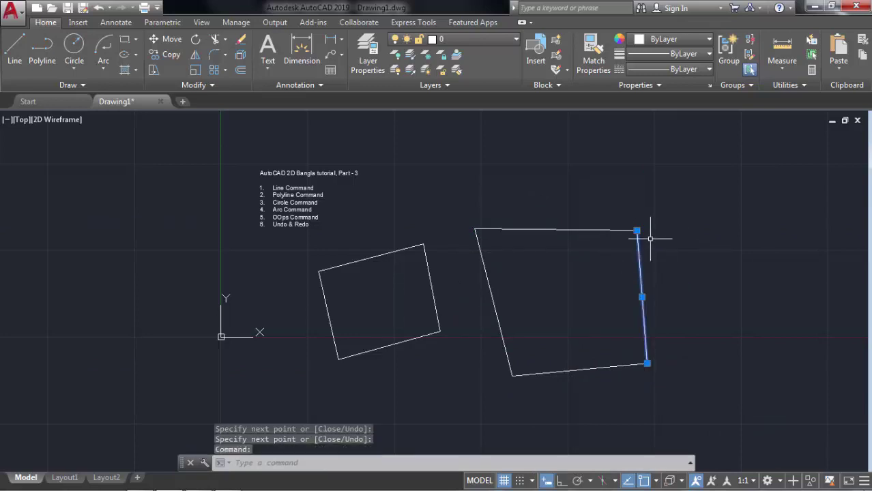
Select the line-built sides and the polyline to compare them, then clear the selection
left_click(569, 229)
left_click(497, 314)
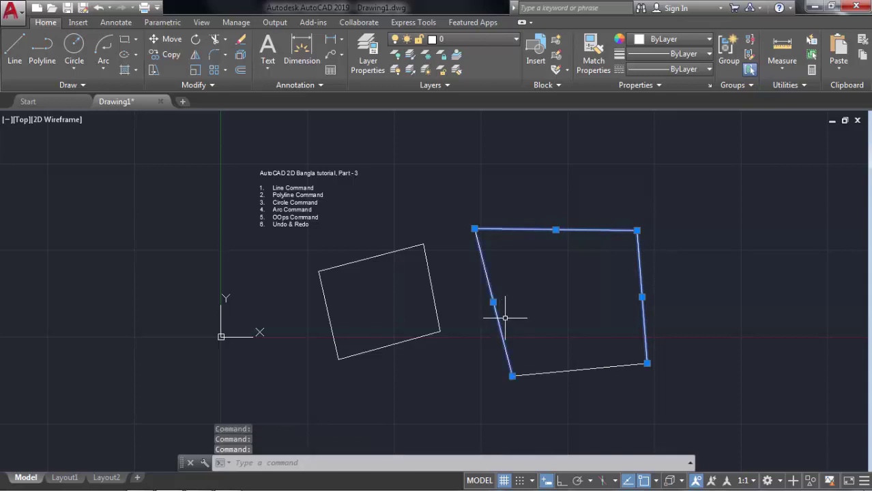
left_click(435, 298)
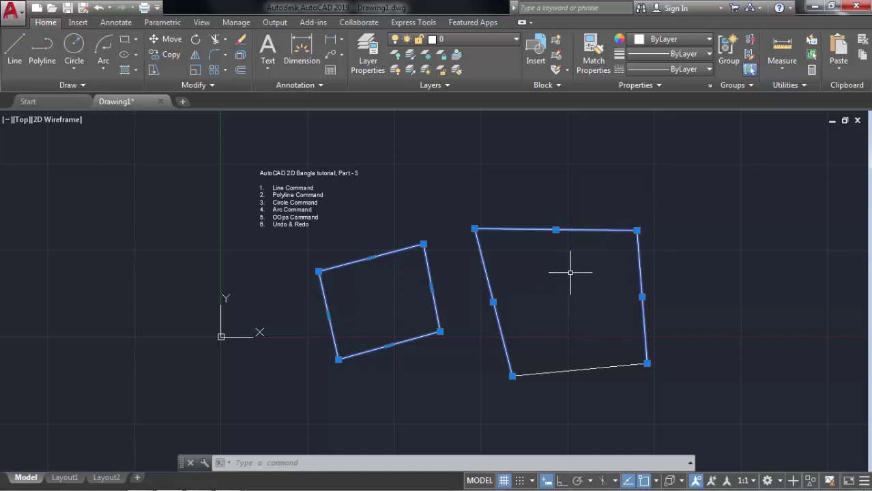
key("Escape")
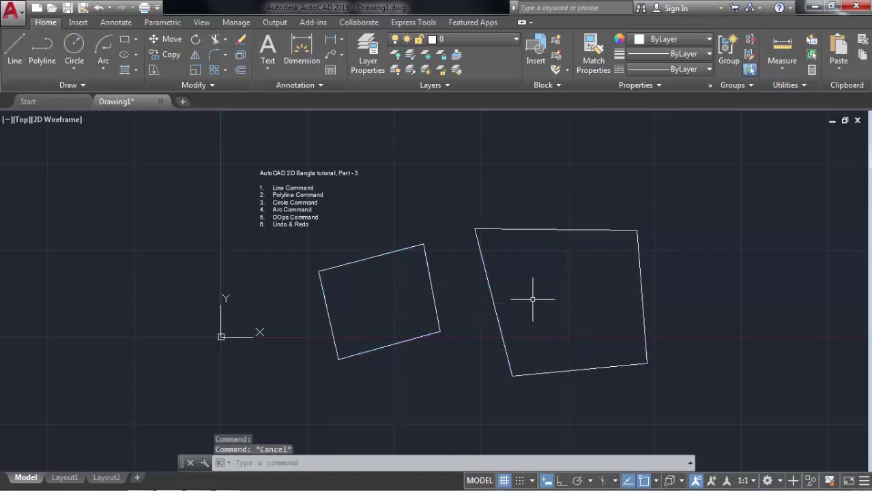
Window-select the right-hand quadrilateral and delete it
left_click(690, 387)
left_click(469, 190)
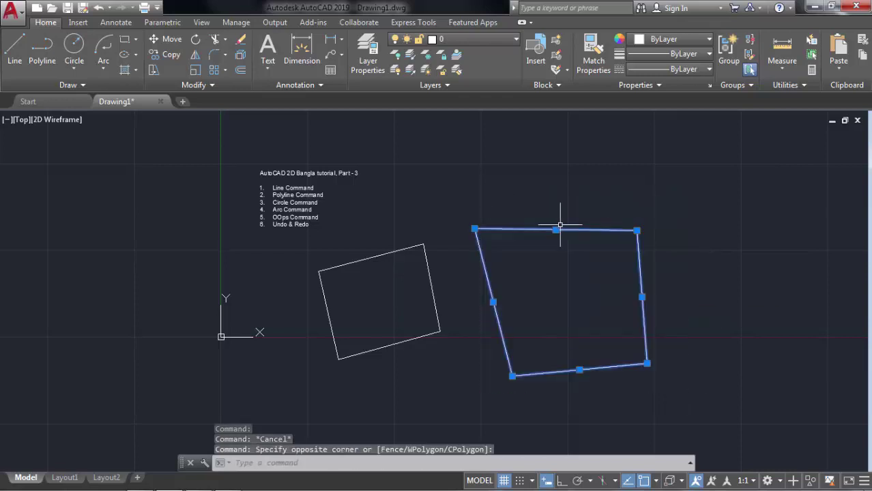
key("Delete")
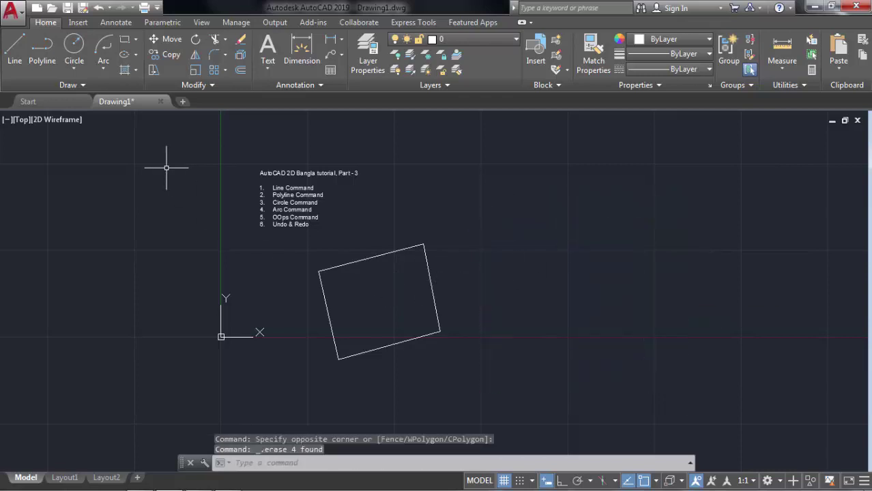
Start a polyline and place its first point above and right of the tilted rectangle
left_click(42, 48)
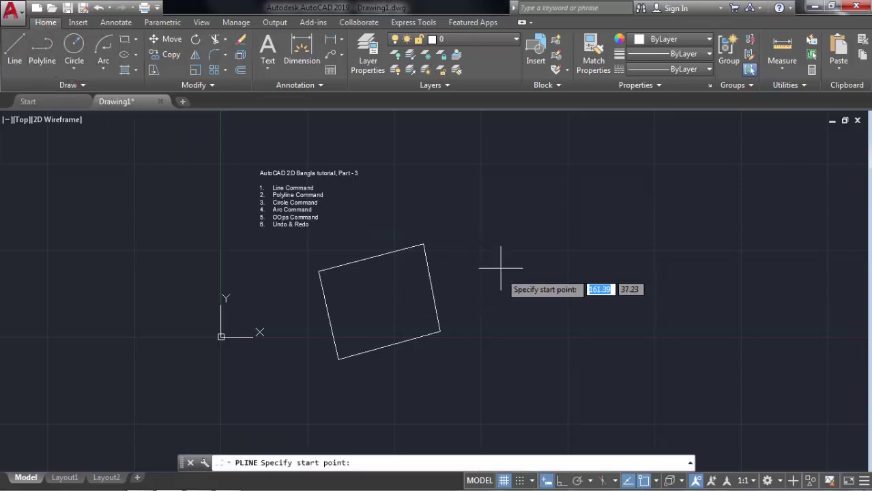
middle_click_drag(506, 262, 421, 277)
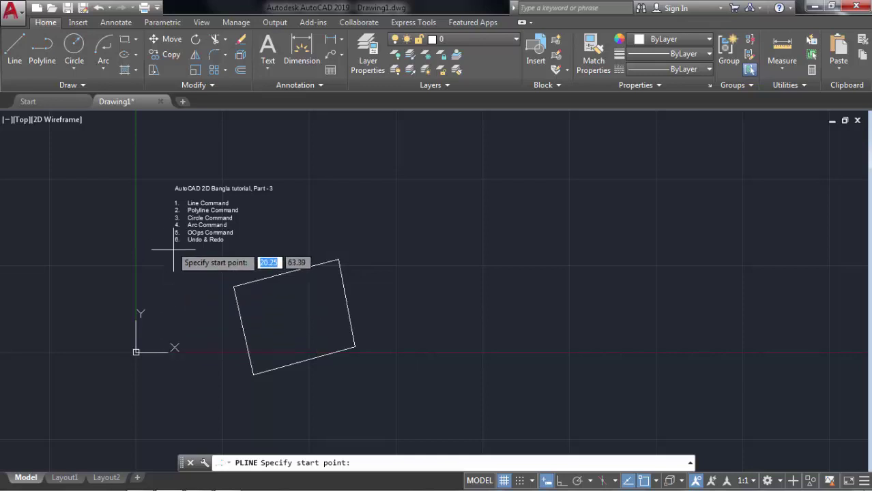
scroll(283, 302, "up", 2)
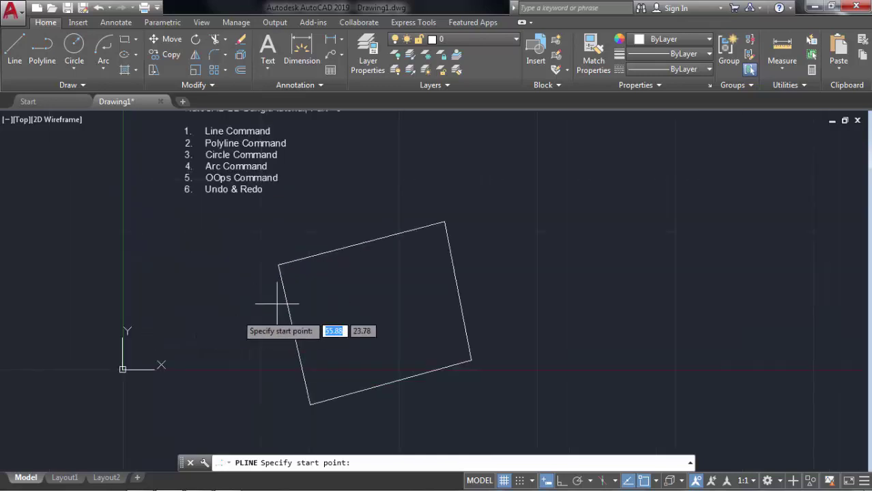
scroll(315, 241, "up", 2)
left_click(315, 241)
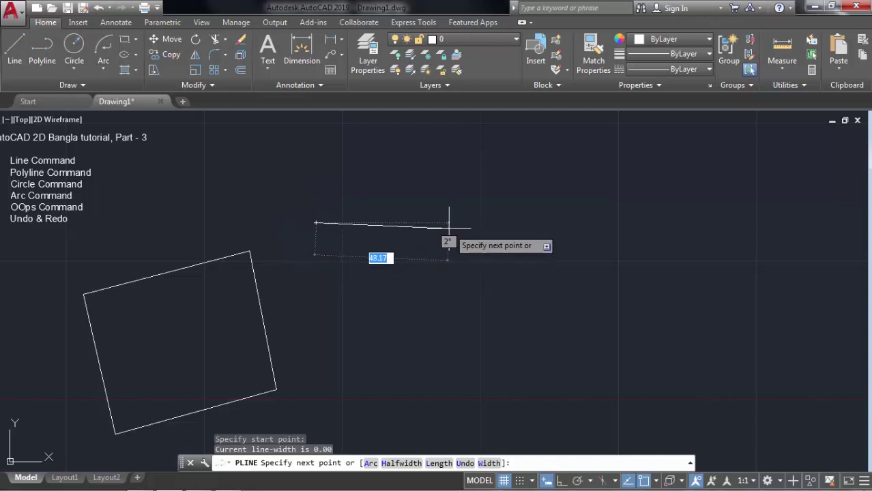
Switch the polyline to Arc mode and chain three arcs into a bean-shaped outline
left_click(372, 464)
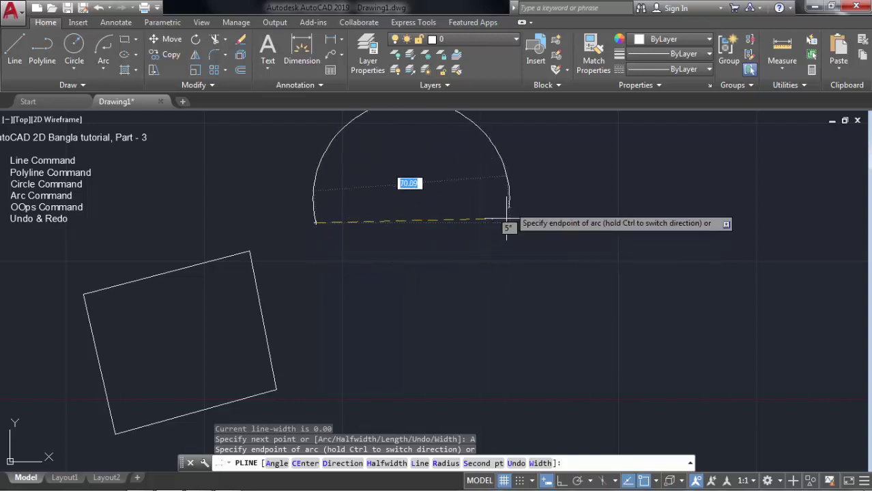
scroll(535, 242, "down", 2)
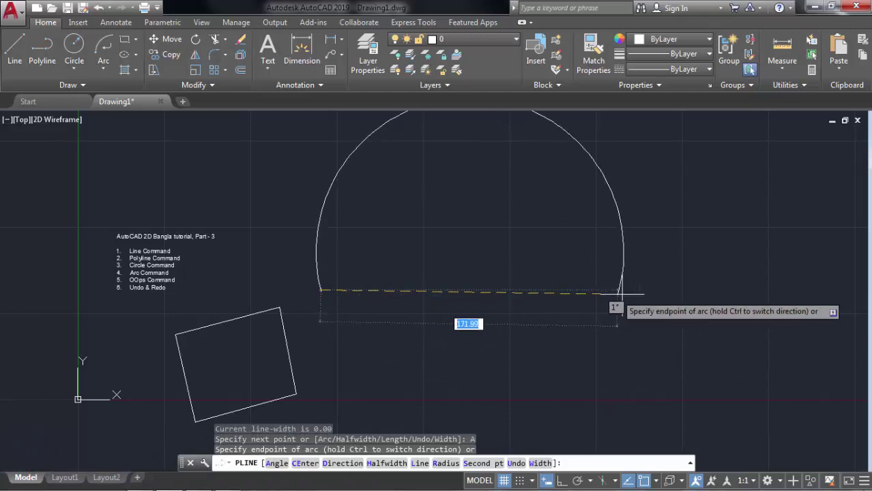
left_click(507, 290)
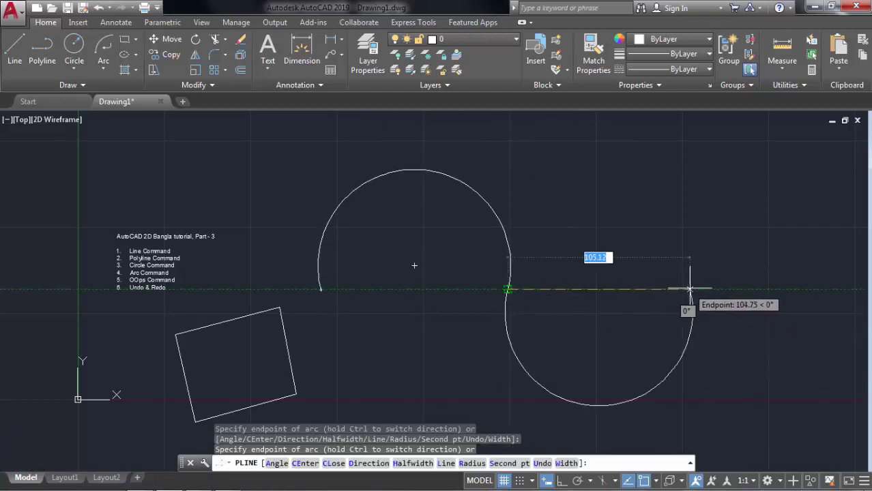
left_click(690, 290)
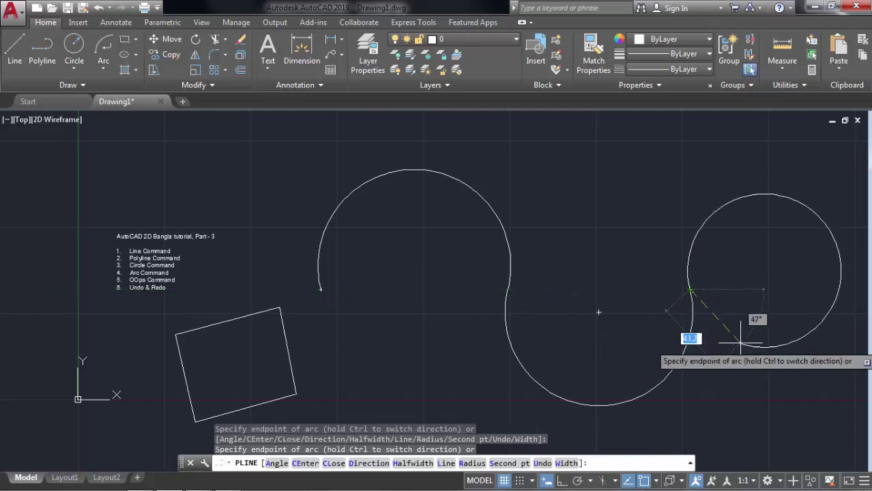
scroll(812, 287, "down", 3)
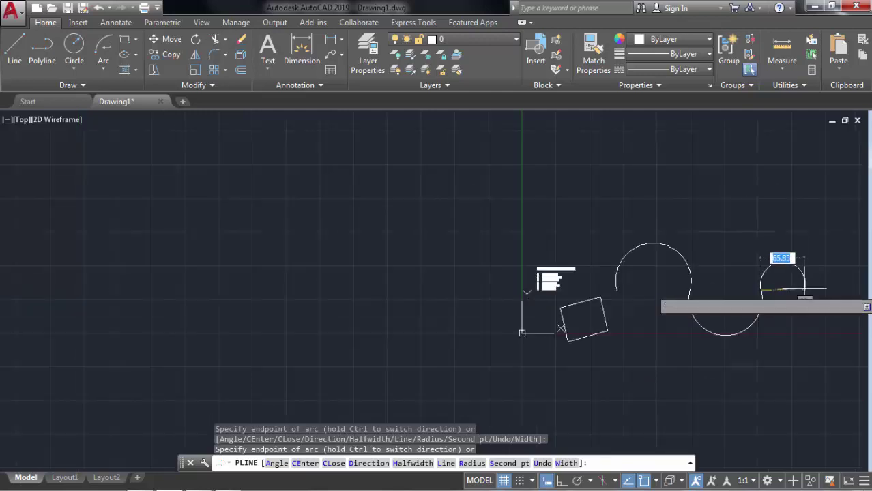
middle_click_drag(805, 301, 530, 310)
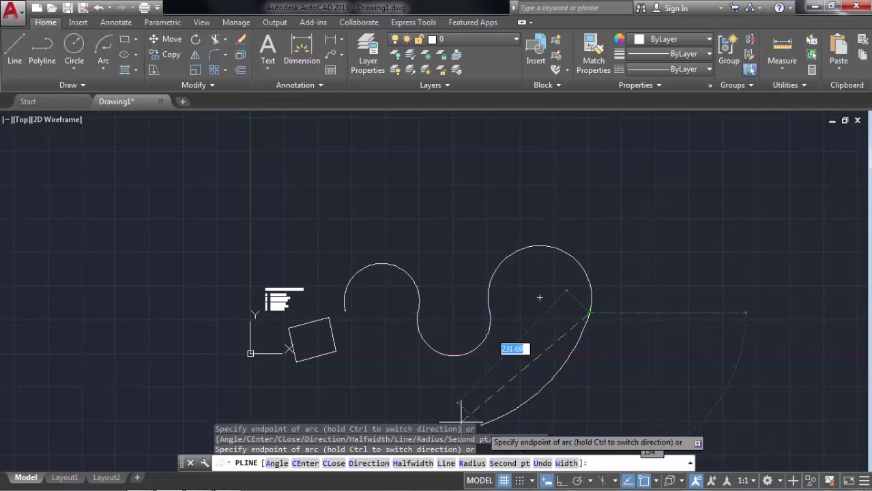
left_click(346, 313)
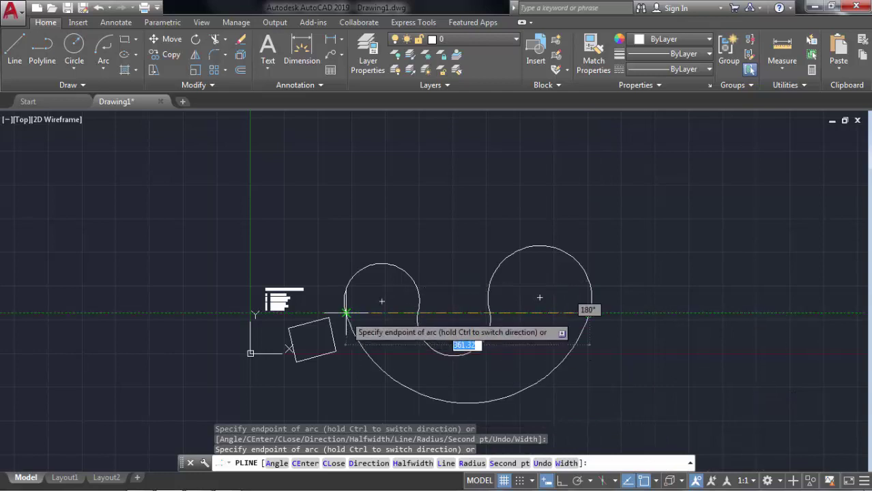
key("Return")
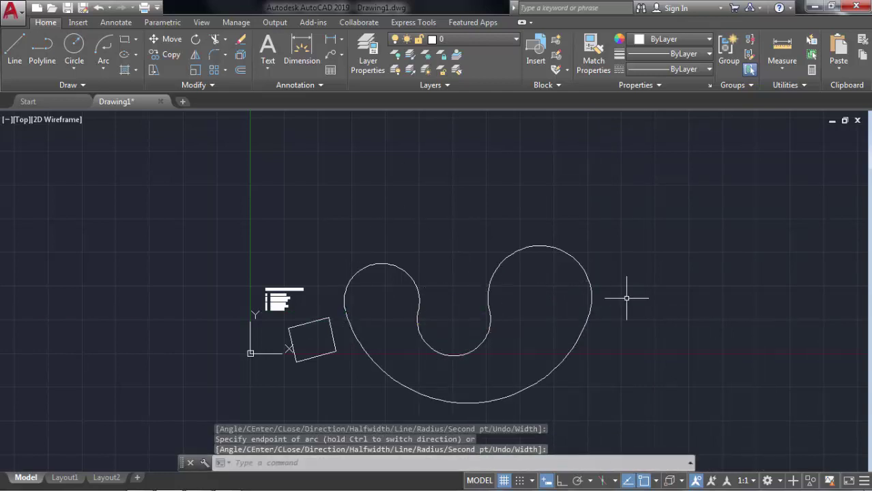
Start a polyline with PL and draw its straight top edge
middle_click_drag(633, 302, 512, 301)
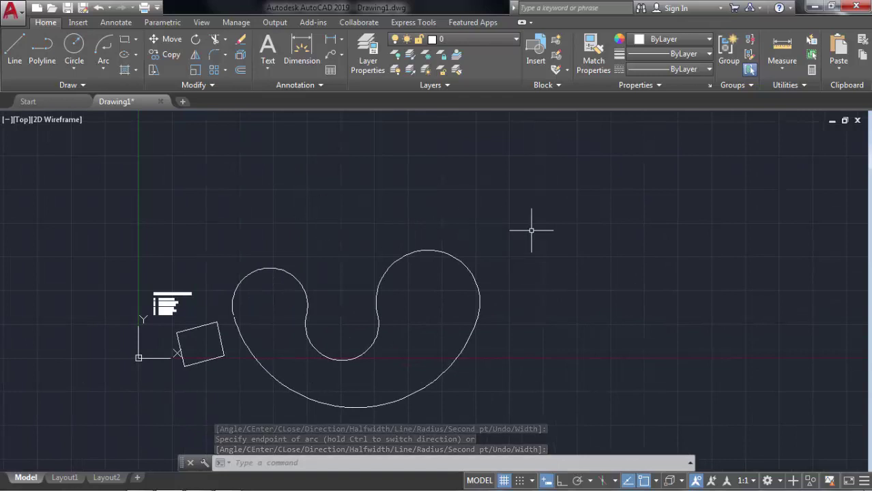
type("P")
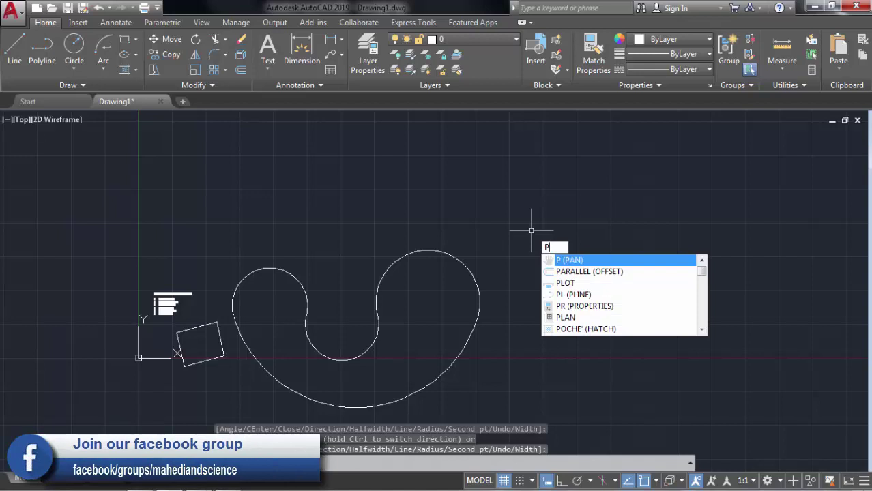
type("L")
key("Return")
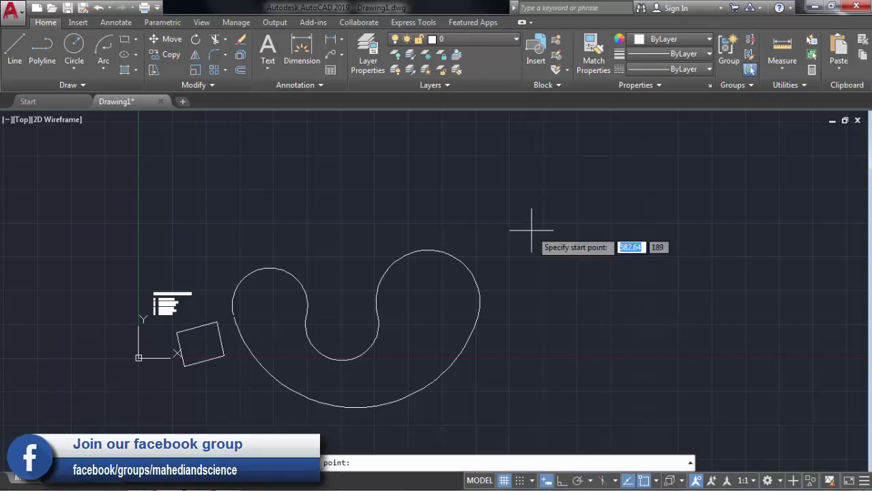
middle_click_drag(509, 273, 348, 285)
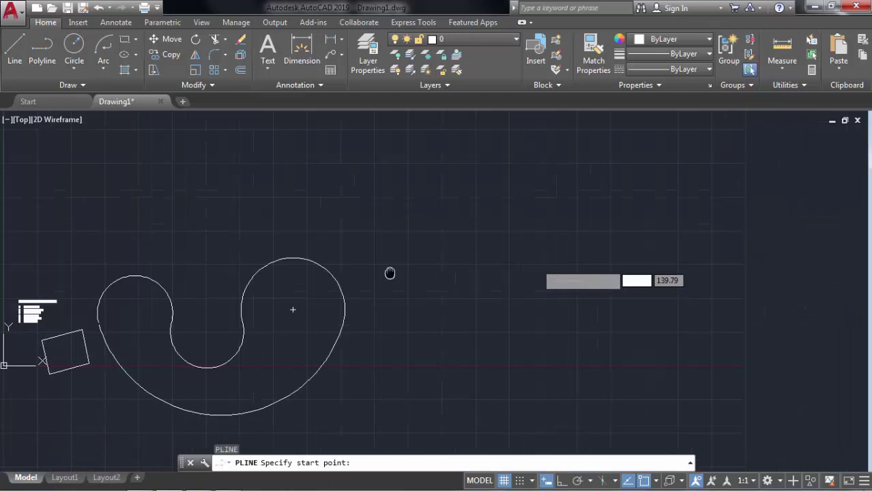
left_click(381, 250)
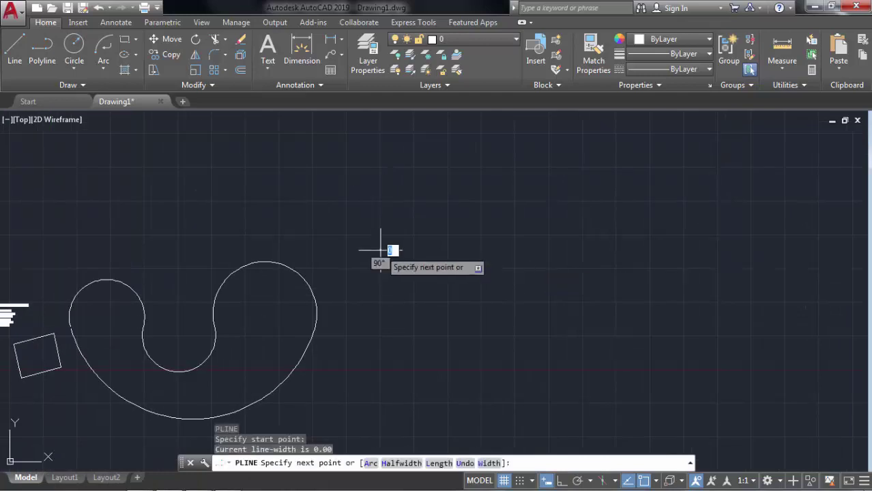
left_click(594, 253)
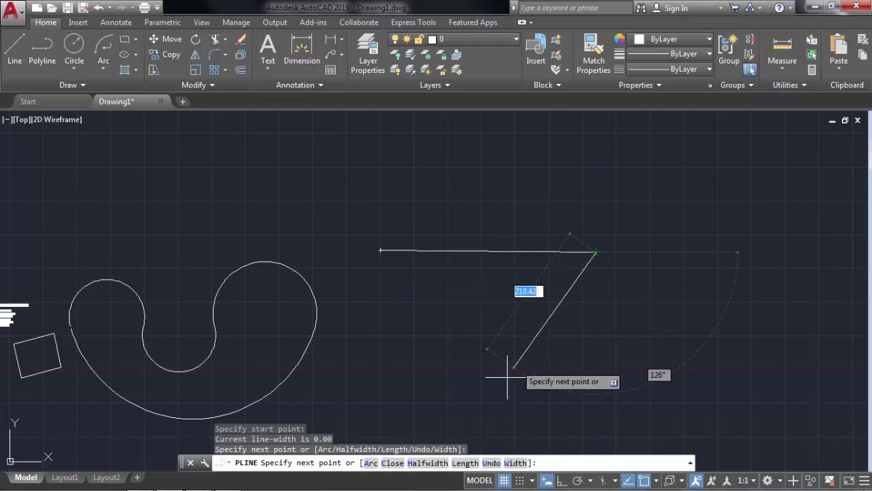
Switch to Arc mode and finish the slot with rounded ends and a straight bottom edge
type("A")
key("Return")
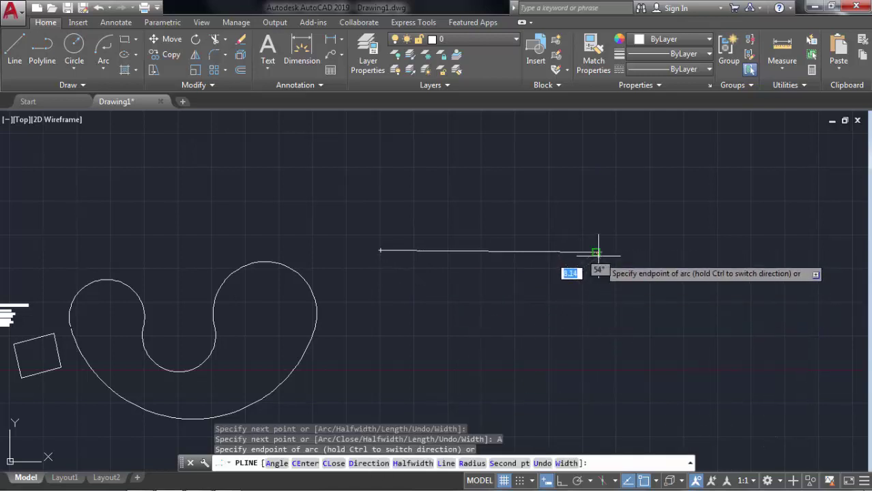
left_click(595, 303)
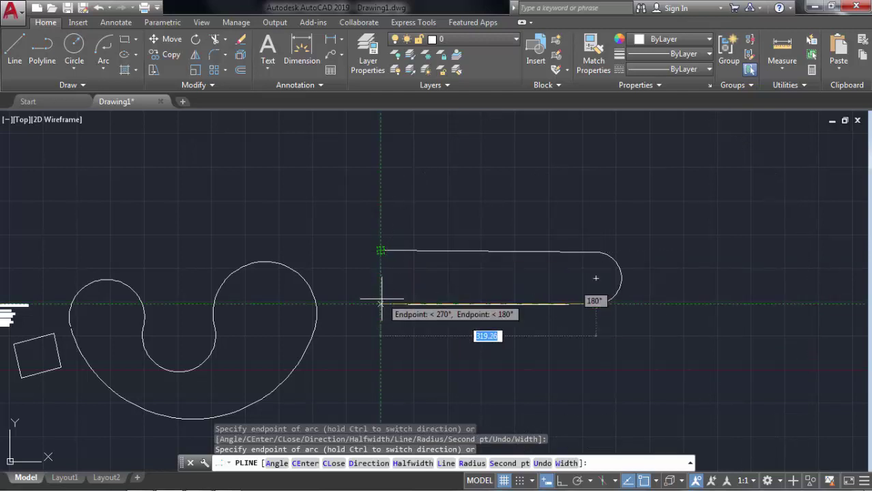
left_click(381, 303)
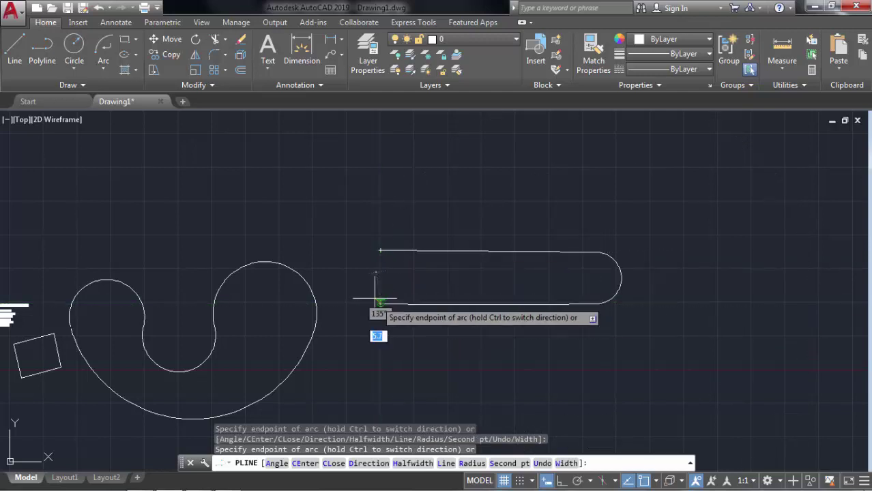
left_click(381, 251)
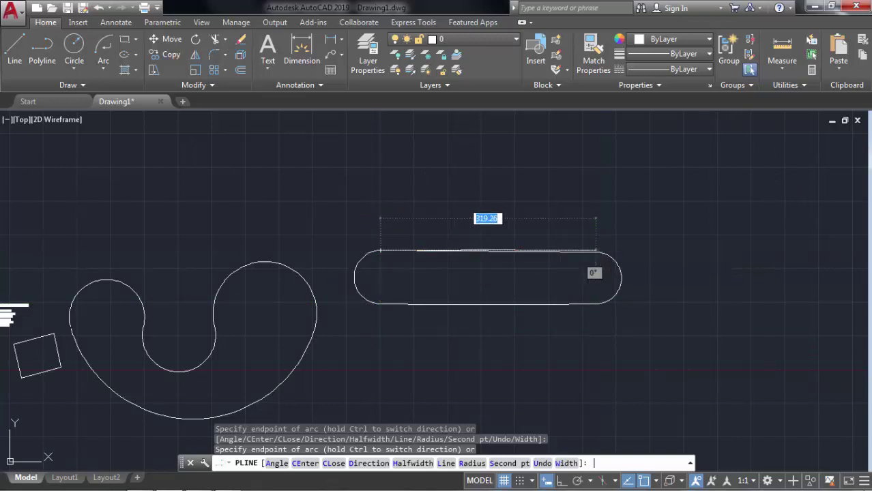
left_click(596, 252)
key("Return")
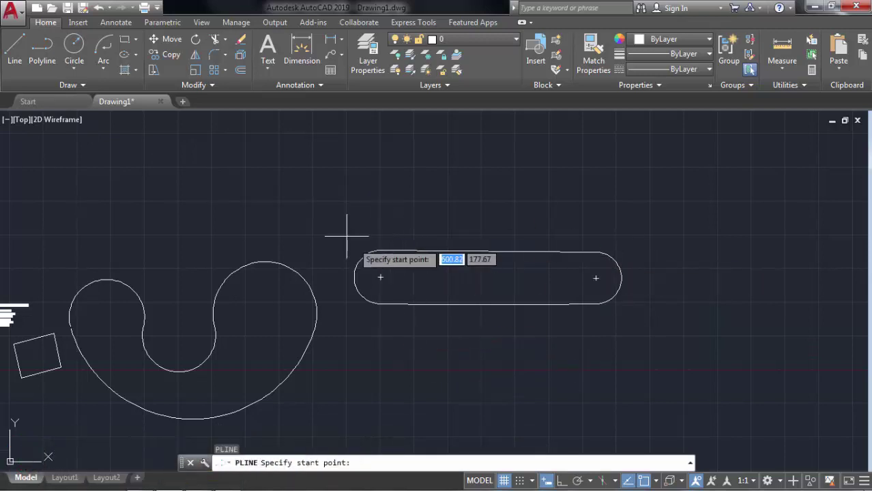
Draw a polyline with half-width tapering 0 to 6, then thick segments down and diagonally up
middle_click_drag(322, 225, 284, 340)
left_click(271, 231)
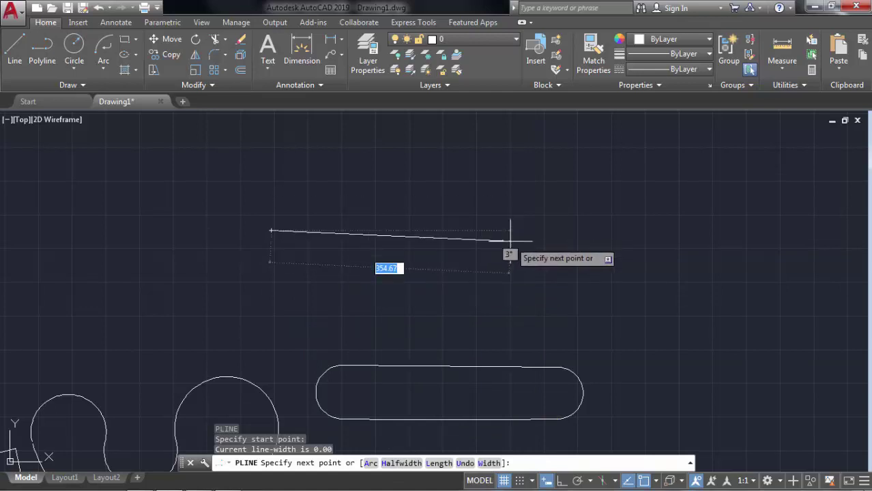
left_click(403, 463)
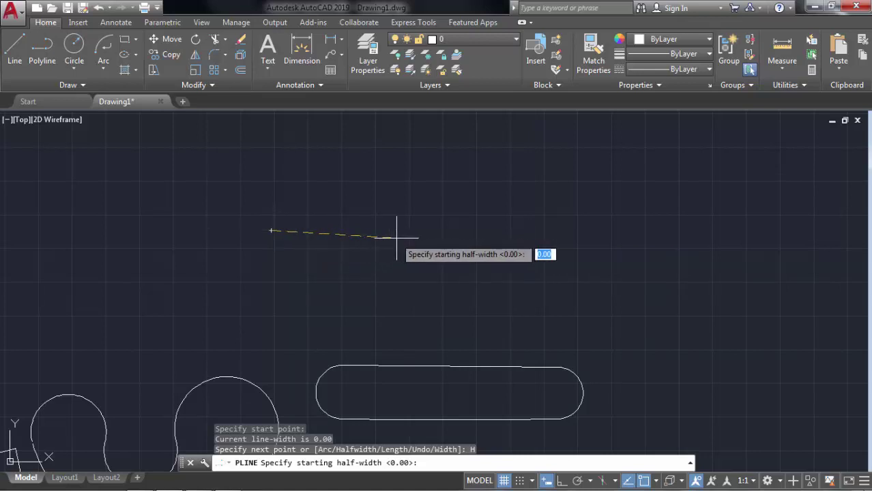
key("Return")
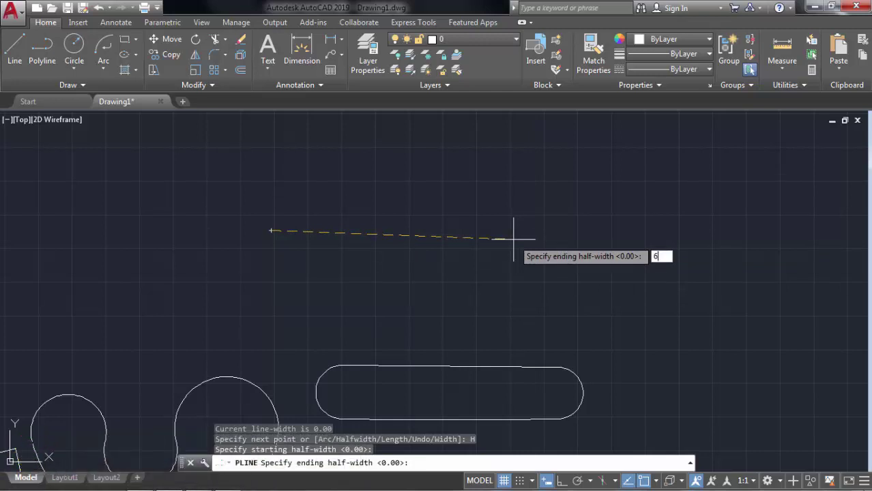
key("Return")
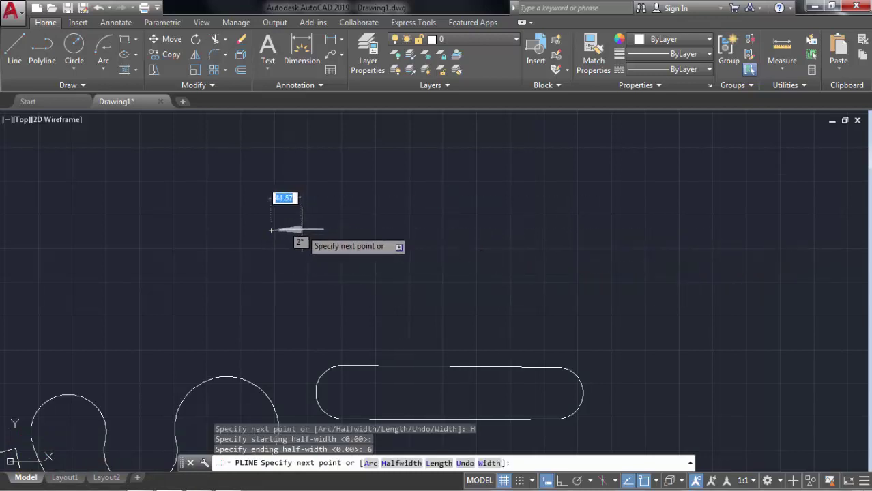
left_click(614, 237)
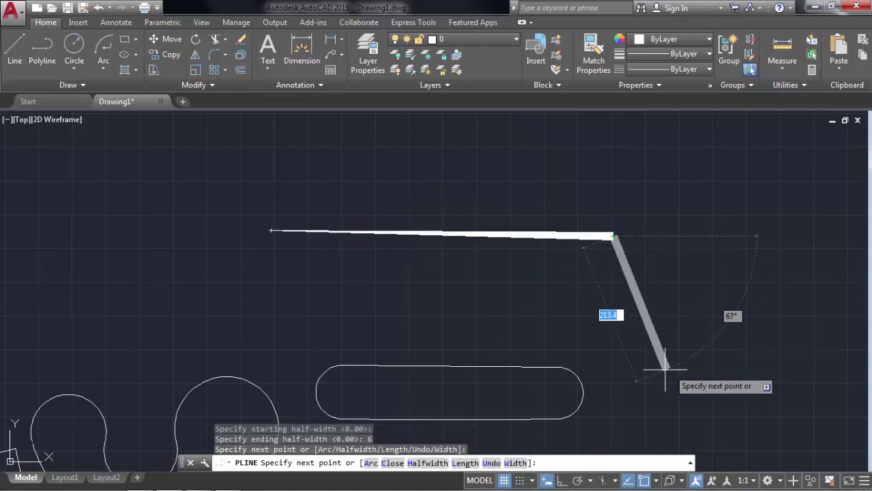
left_click(614, 379)
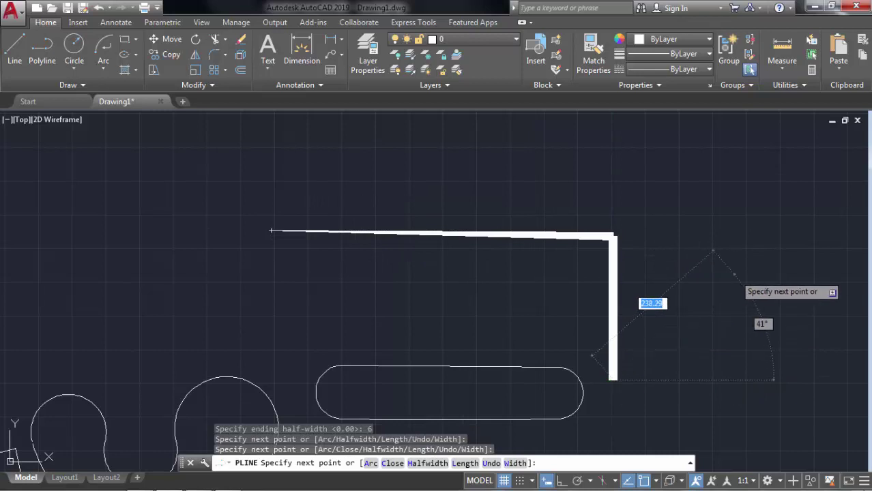
left_click(734, 275)
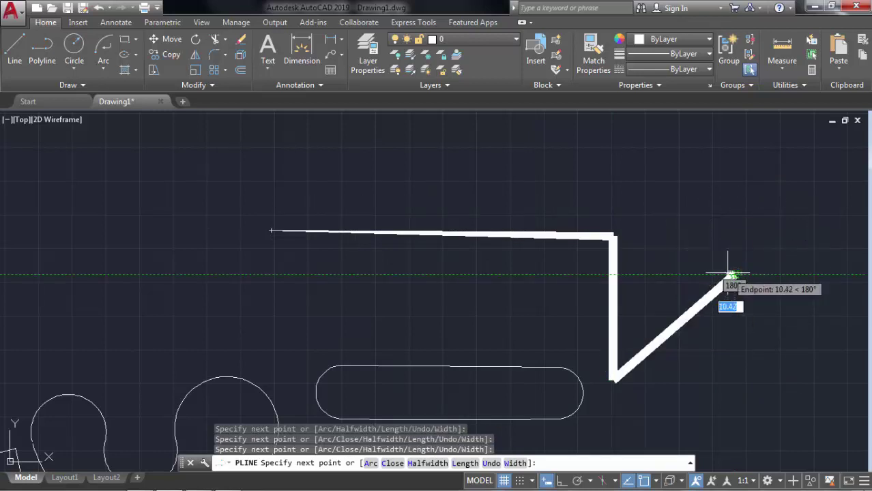
key("Return")
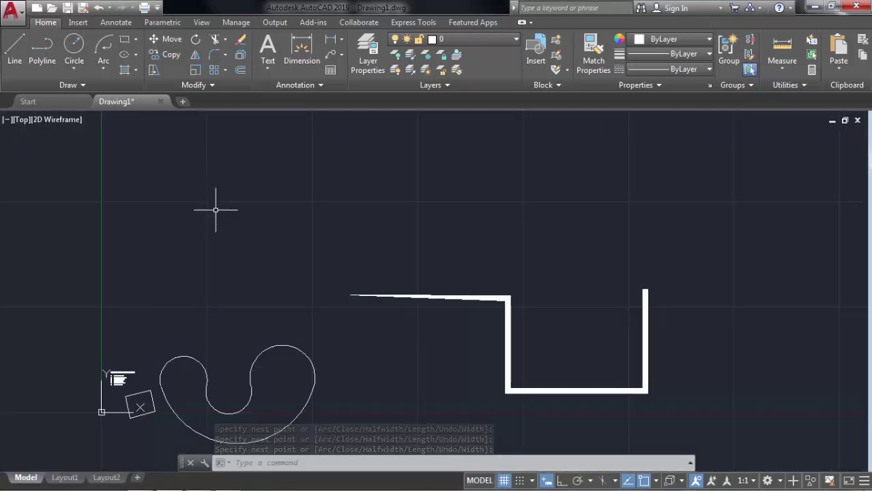
key("Return")
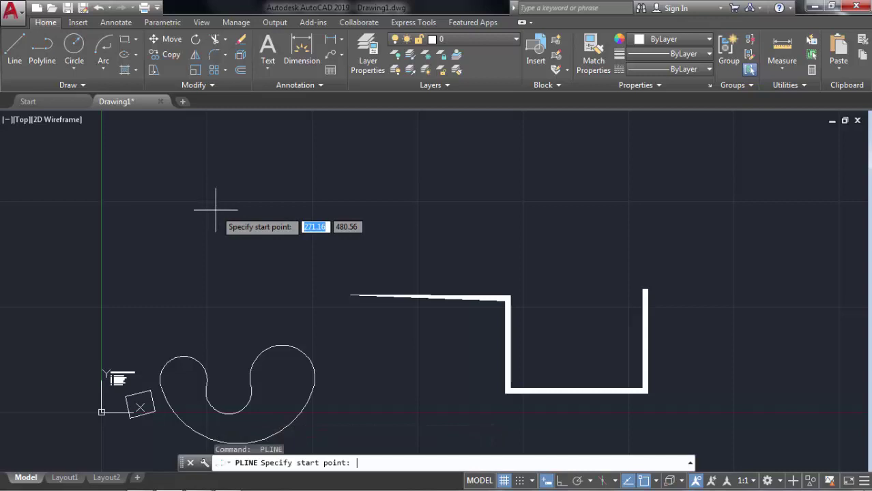
left_click(351, 211)
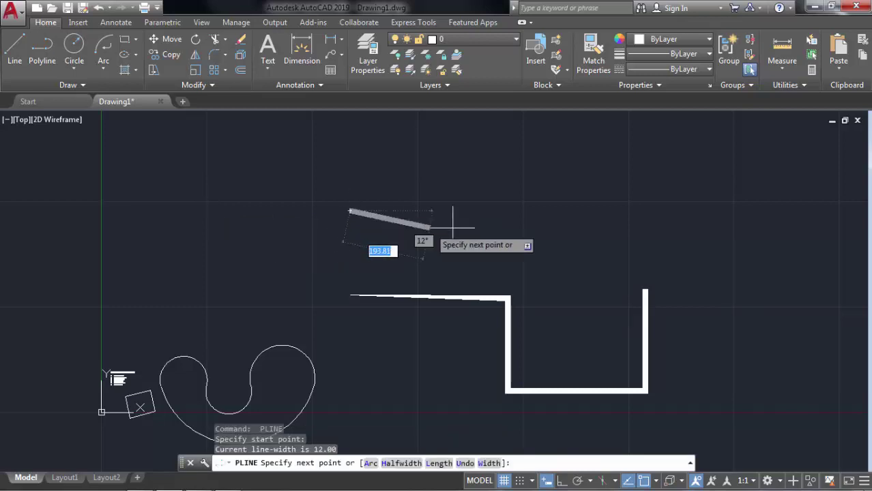
left_click(650, 216)
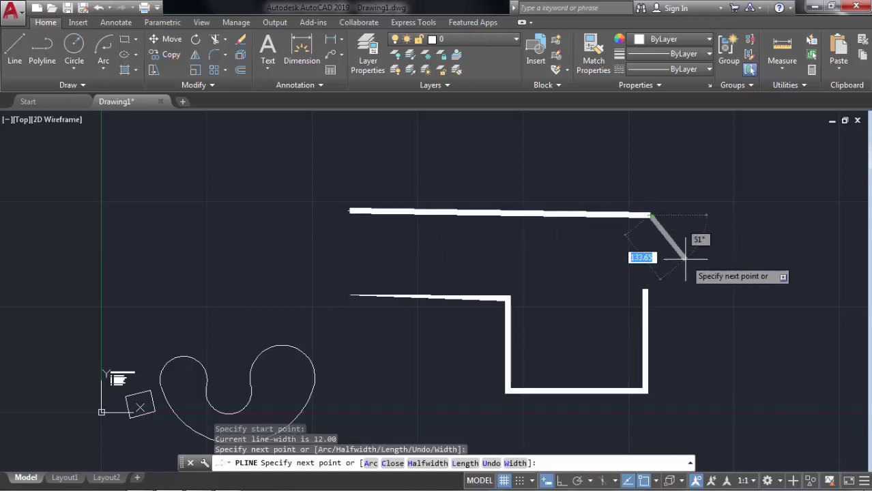
left_click(467, 467)
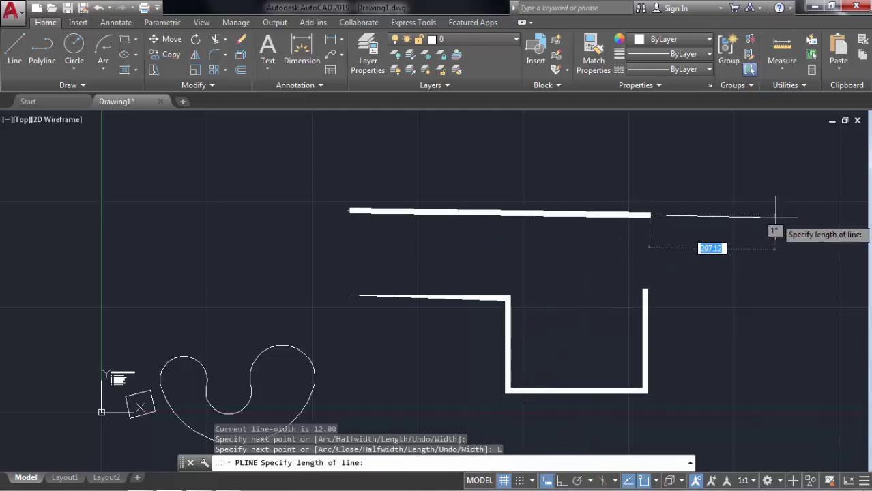
key("Return")
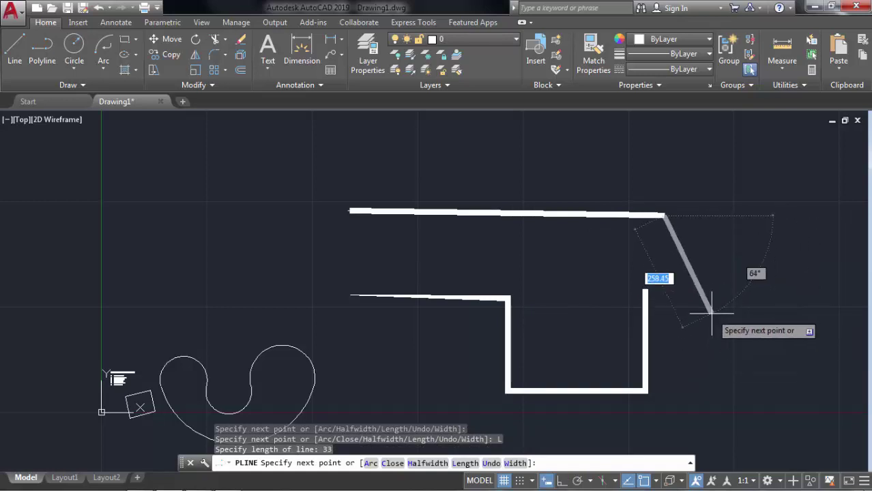
key("Return")
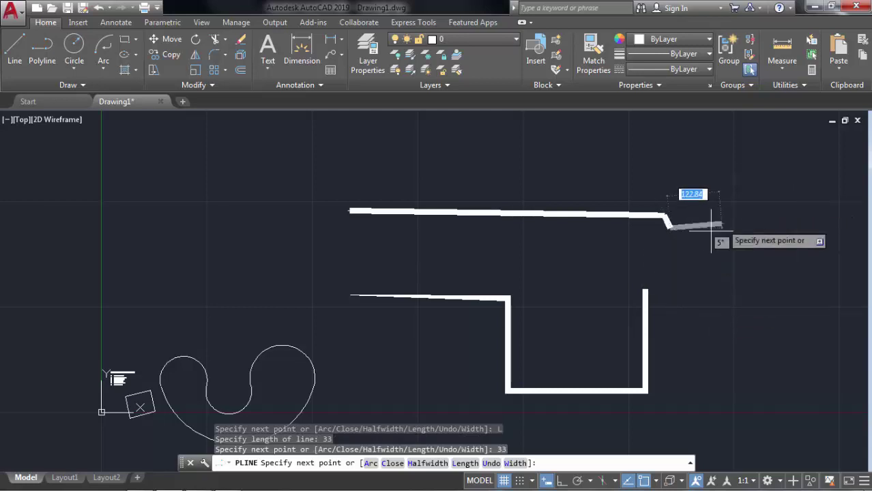
left_click(669, 227)
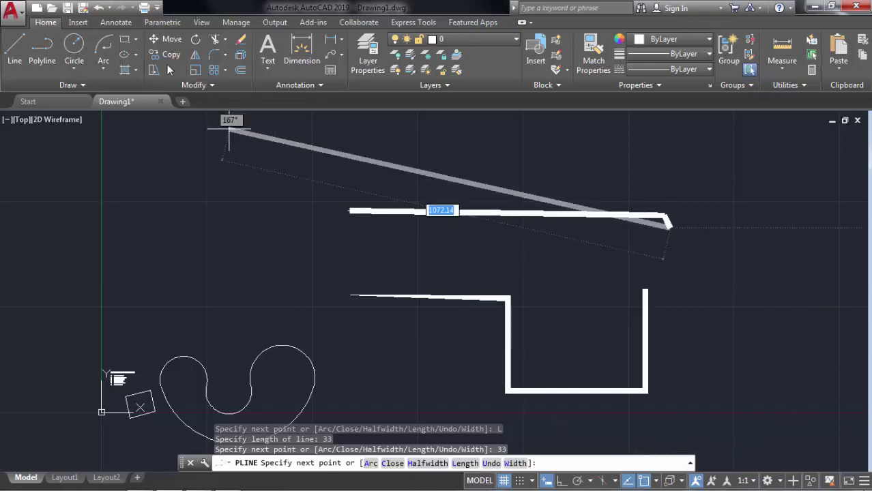
left_click(100, 9)
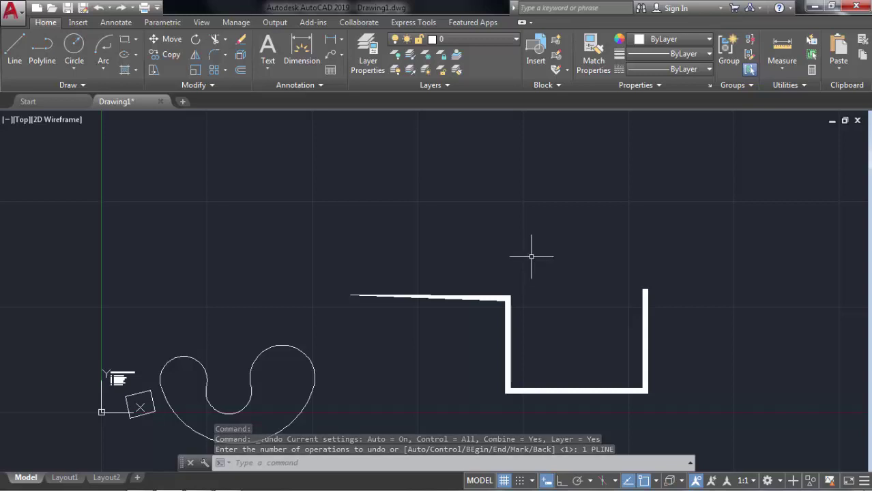
Run REDO to restore the undone thick polyline above the U-shaped one
type("R")
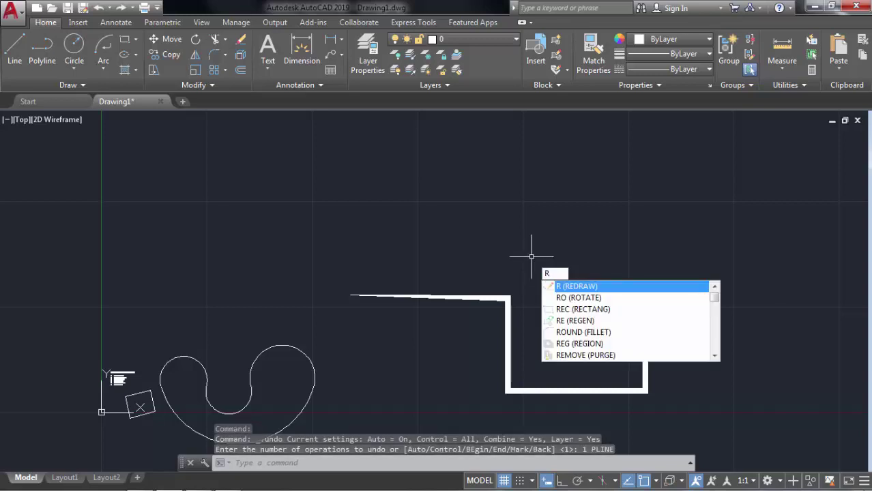
type("d")
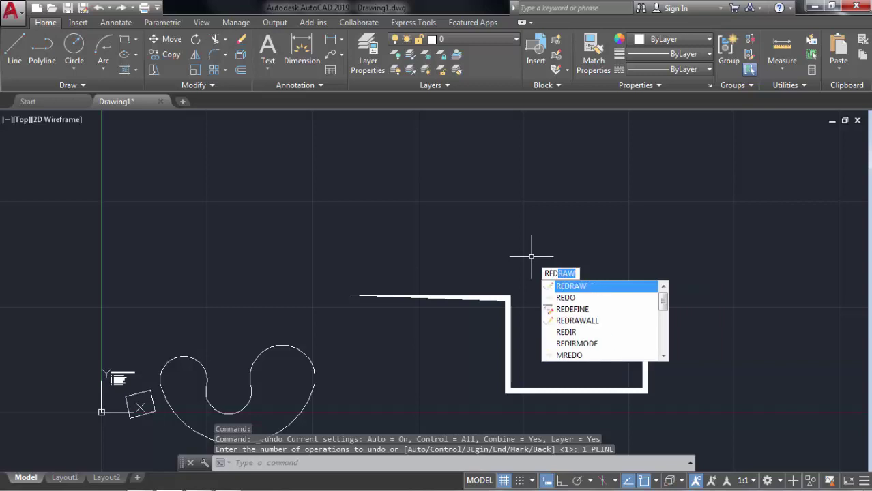
type("o")
key("Return")
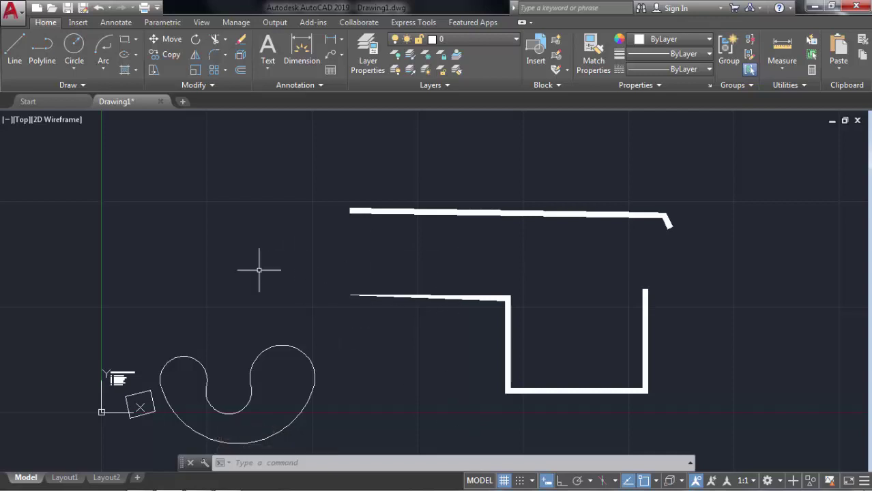
Start a polyline and set its width to taper from 12 to 0 using the on-screen keyboard
left_click(43, 46)
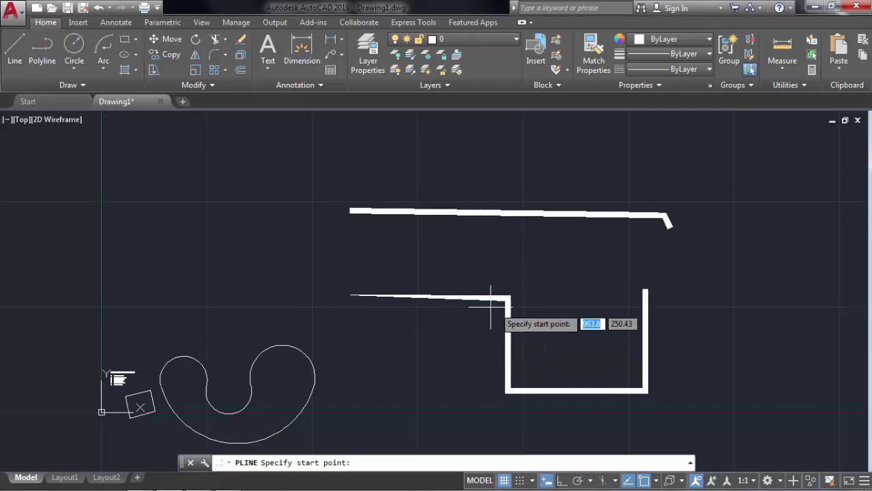
left_click(294, 262)
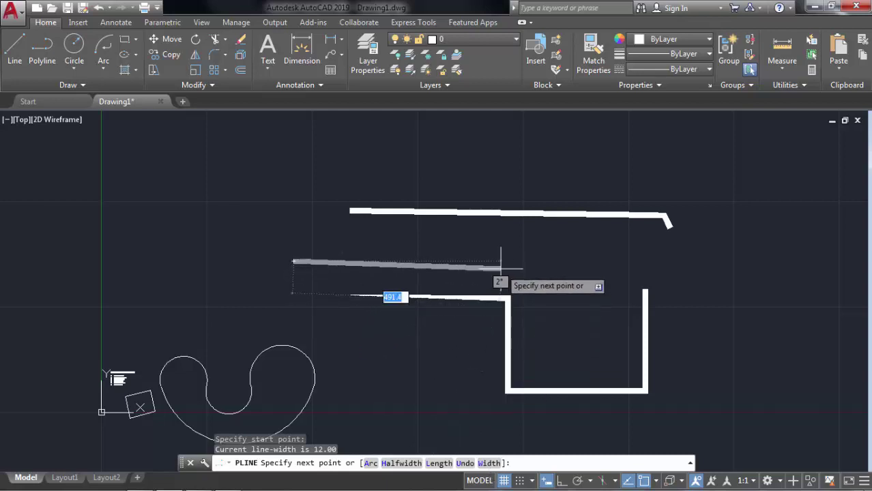
type("w")
key("Return")
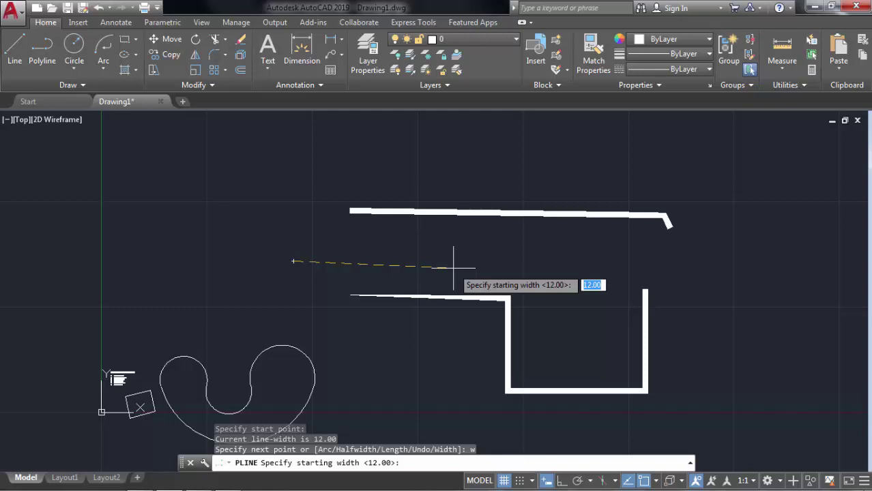
key("Return")
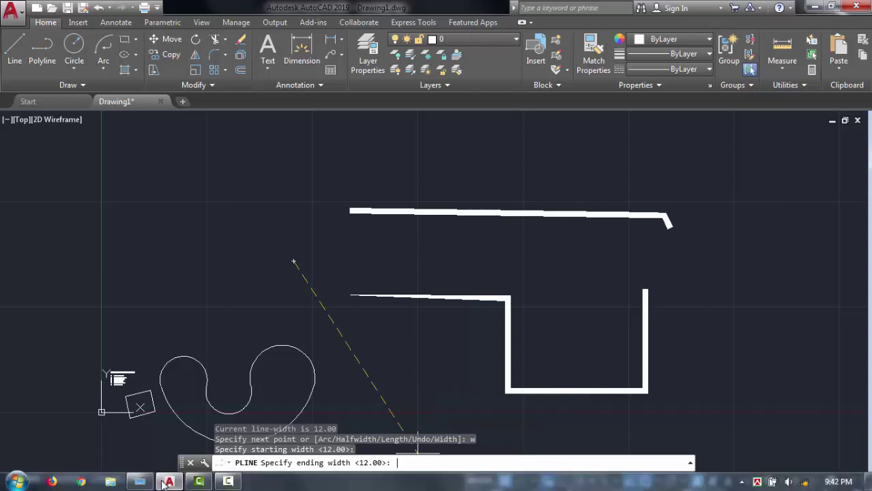
left_click(140, 482)
left_click_drag(338, 456, 256, 246)
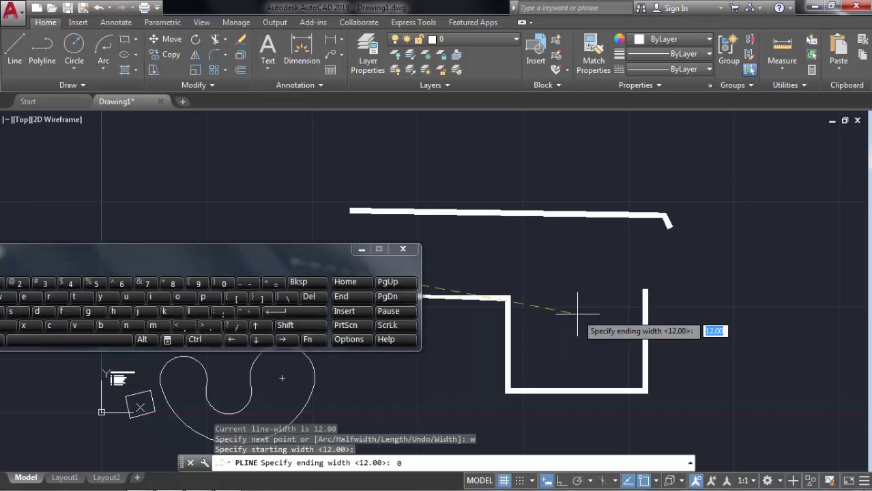
key("Return")
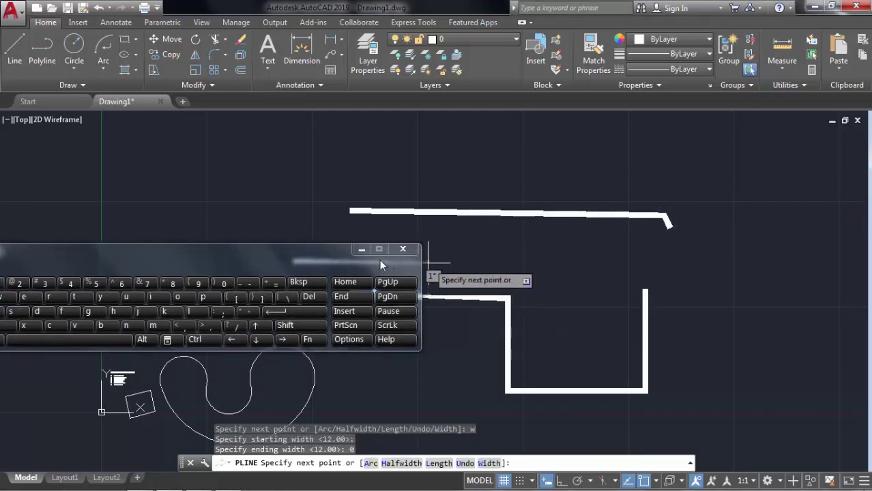
left_click(361, 249)
Draw the tapered segment, then four thin segments around the right and bottom
left_click(588, 243)
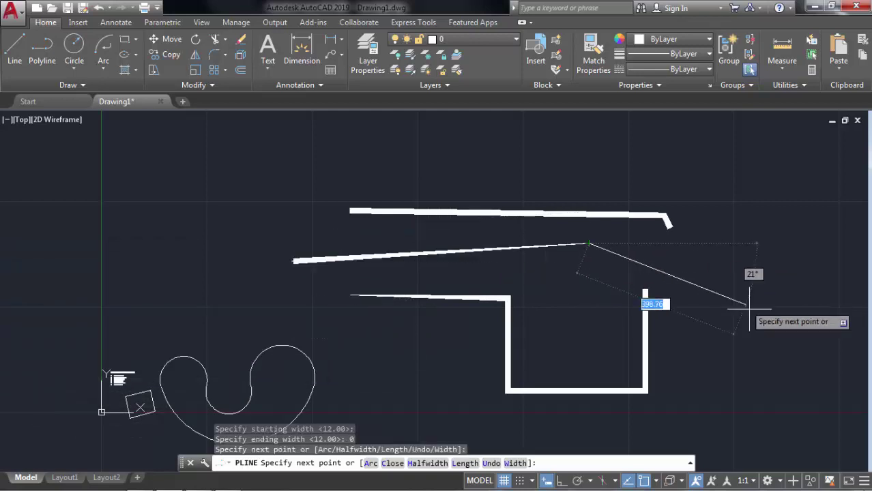
left_click(756, 320)
left_click(719, 451)
left_click(396, 397)
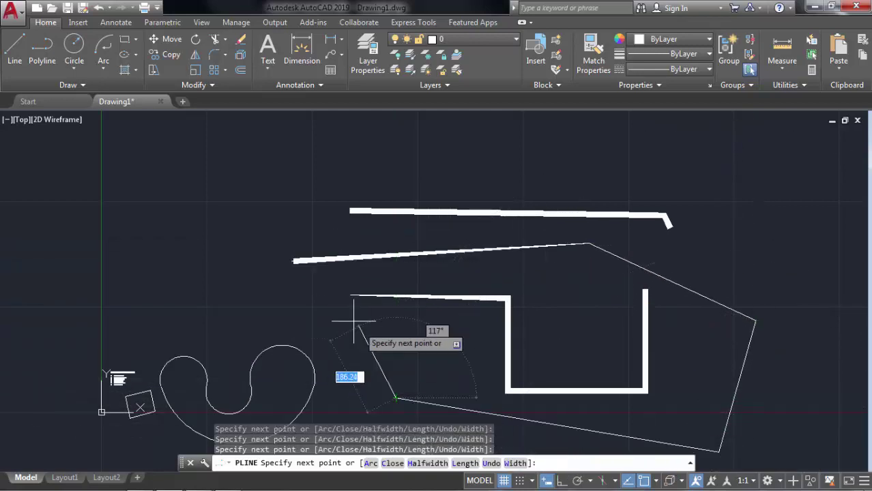
left_click(346, 314)
key("Return")
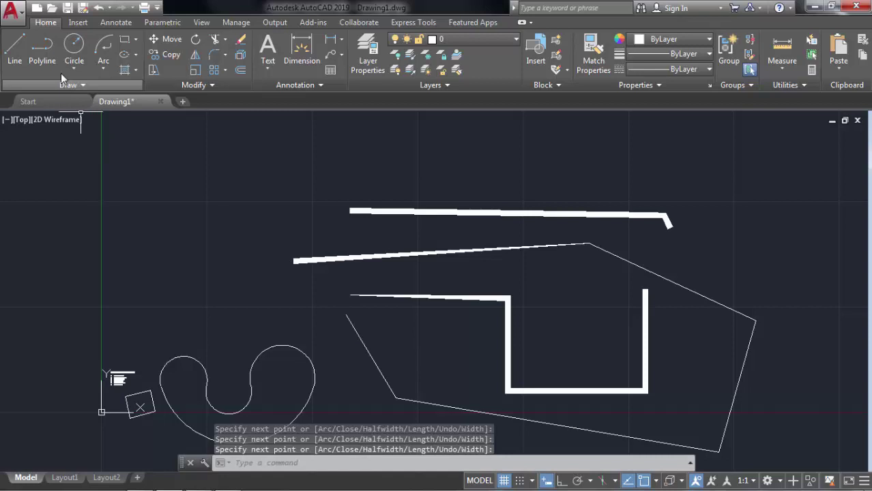
Draw a separate thin polyline with seven points tracing an outline around the top
left_click(42, 51)
left_click(219, 244)
left_click(391, 156)
left_click(703, 202)
left_click(726, 269)
left_click(782, 176)
left_click(653, 156)
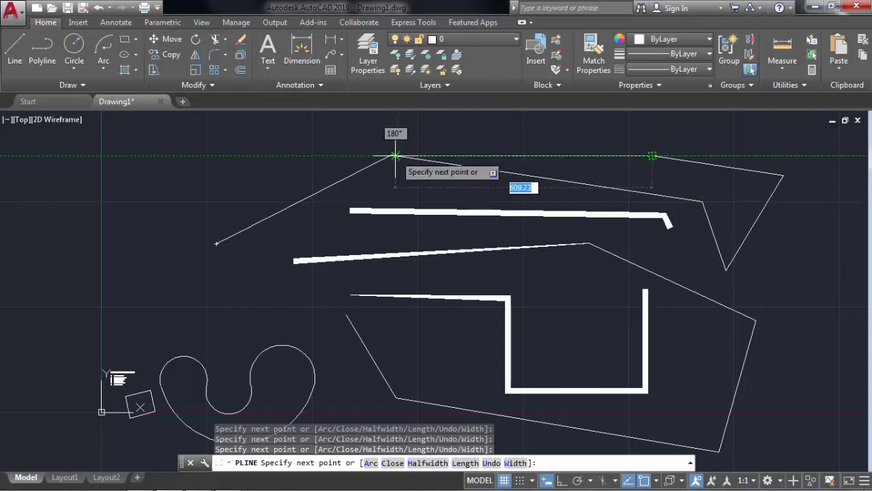
left_click(395, 156)
key("Return")
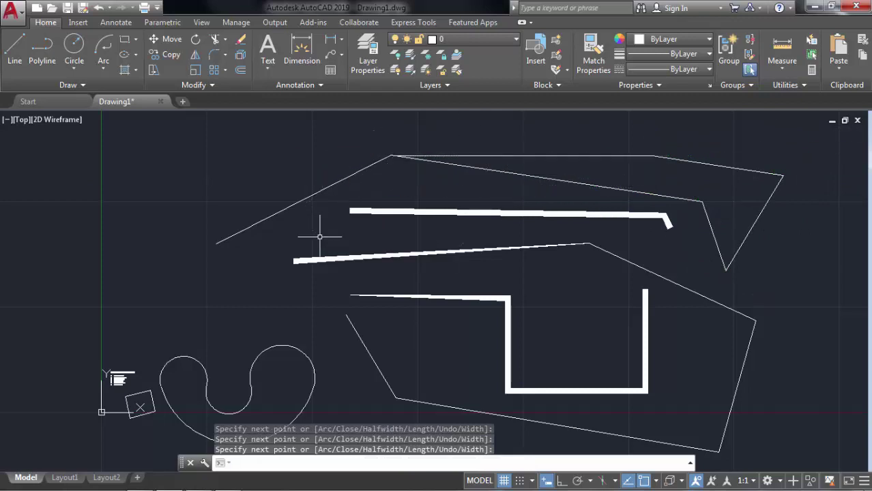
Window-select all the practice polylines and delete them
scroll(390, 260, "up", 2)
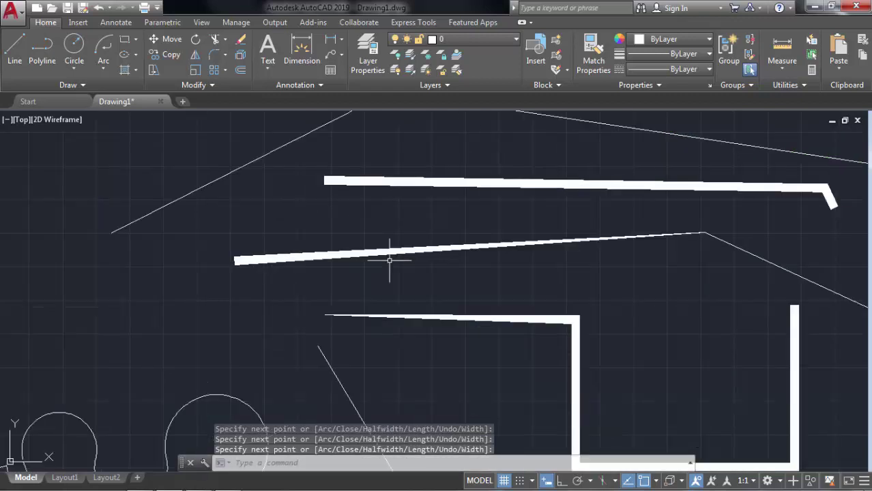
scroll(394, 263, "down", 2)
scroll(682, 351, "down", 1)
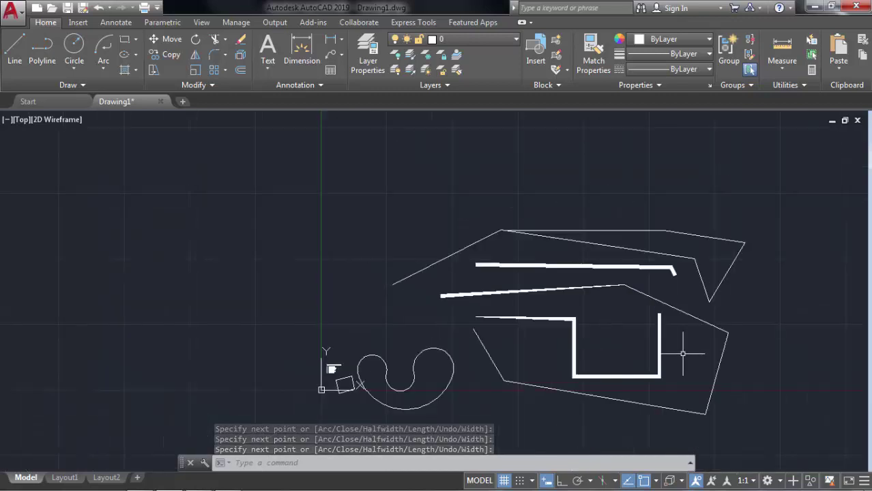
scroll(746, 413, "down", 1)
left_click(746, 413)
left_click(508, 255)
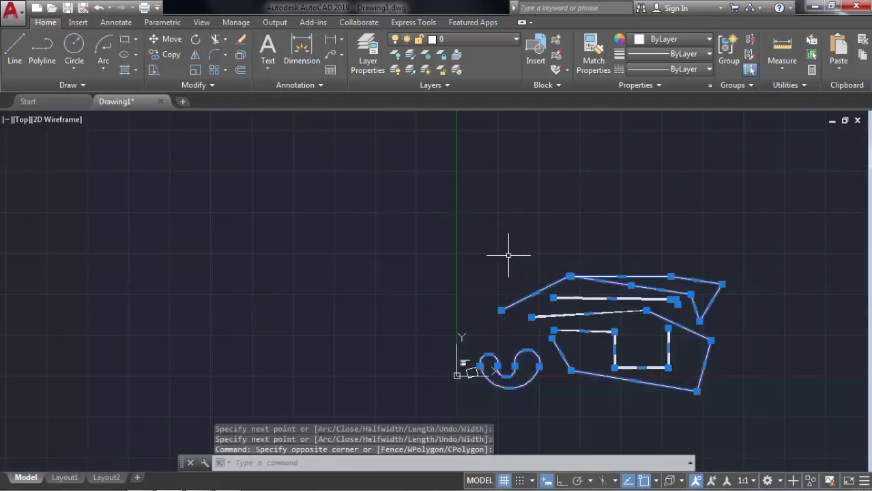
key("Delete")
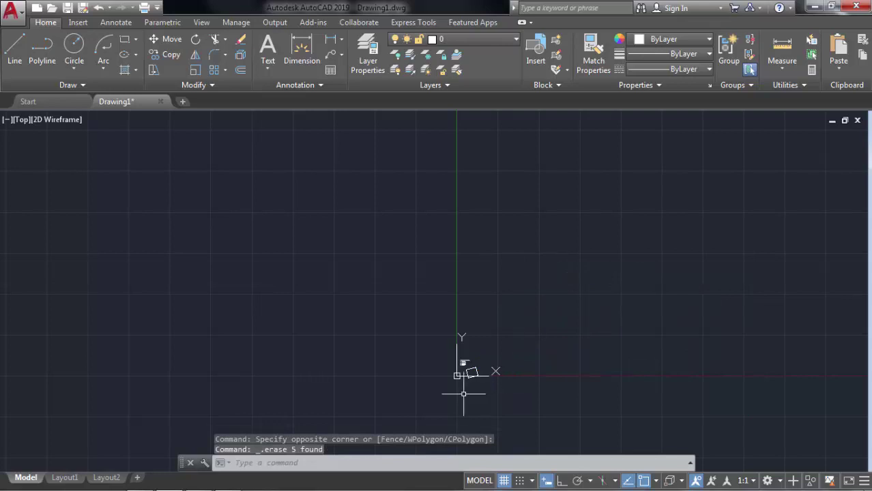
Delete the small tilted rectangle, leaving only the numbered command list
scroll(493, 355, "up", 10)
left_click(491, 308)
left_click(406, 251)
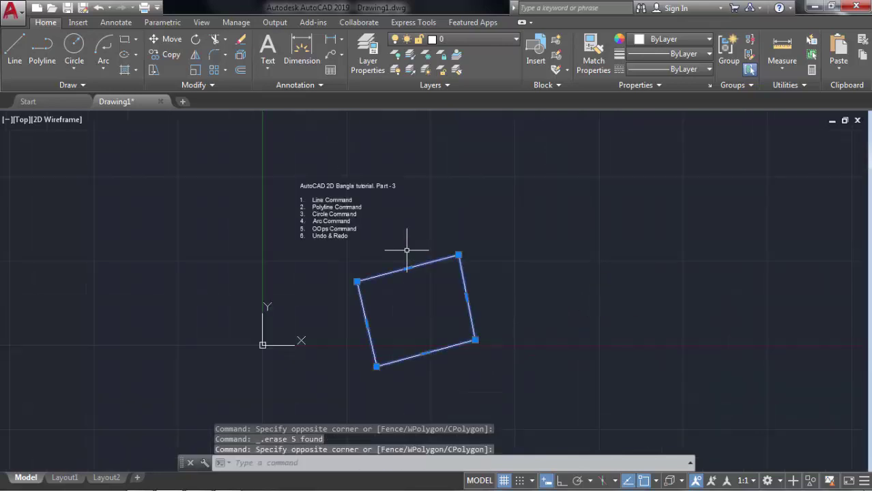
key("Delete")
scroll(290, 197, "up", 4)
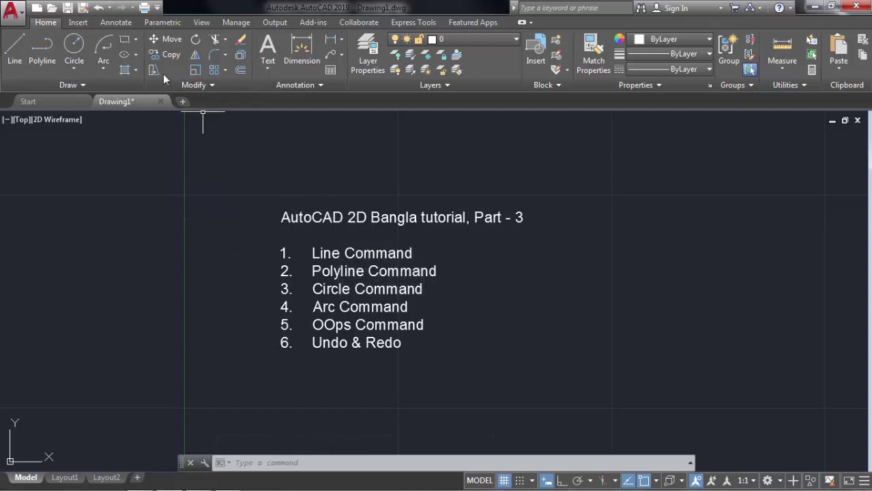
Draw a Center, Radius circle of radius 6 to the right of the command list
left_click(74, 68)
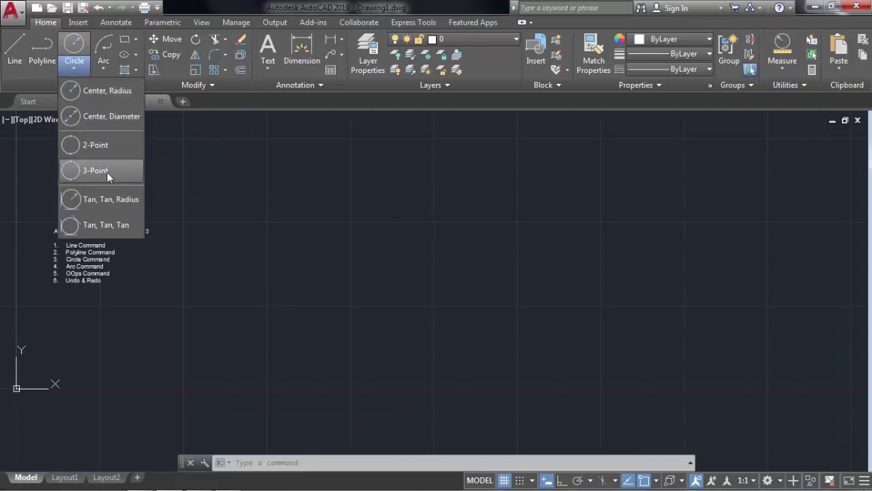
left_click(95, 88)
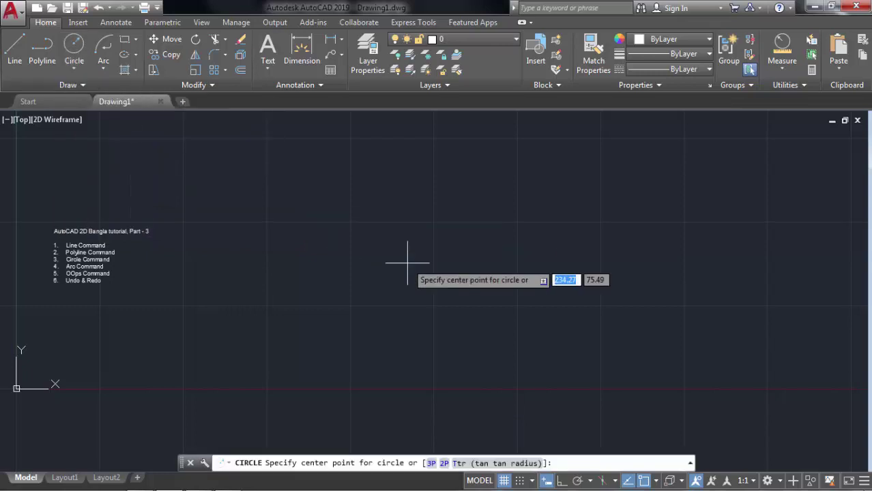
left_click(373, 269)
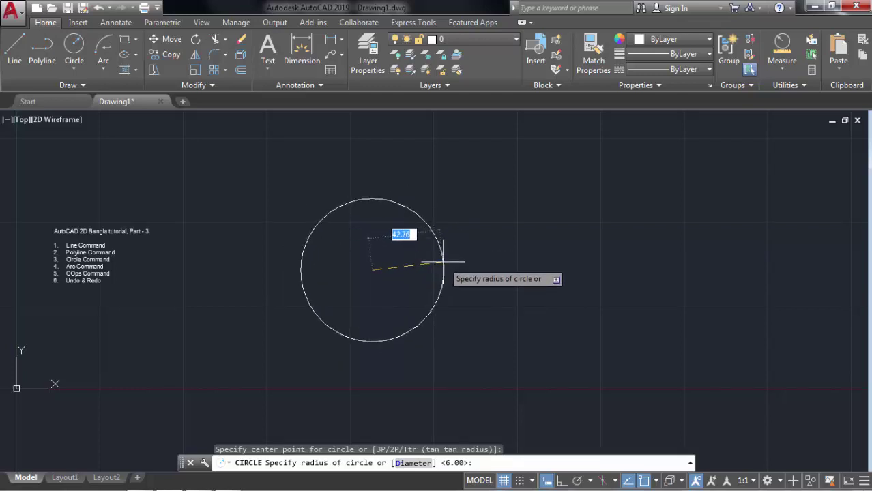
type("6")
key("Return")
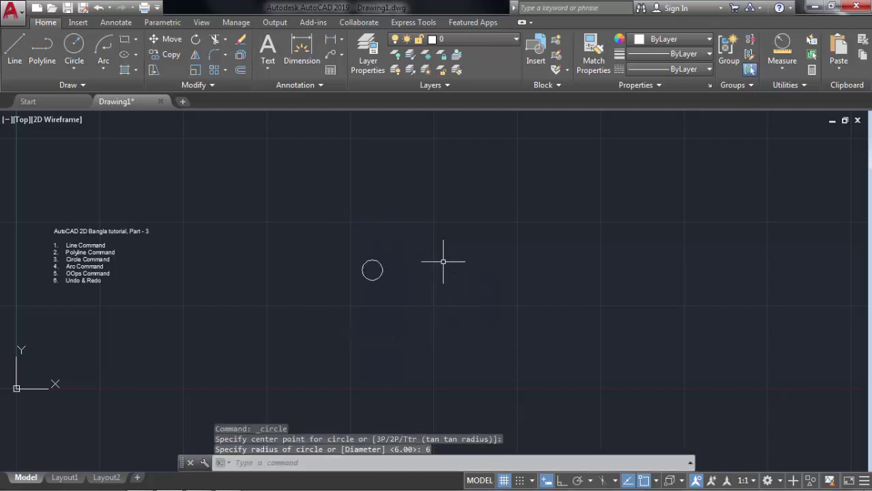
scroll(370, 266, "up", 2)
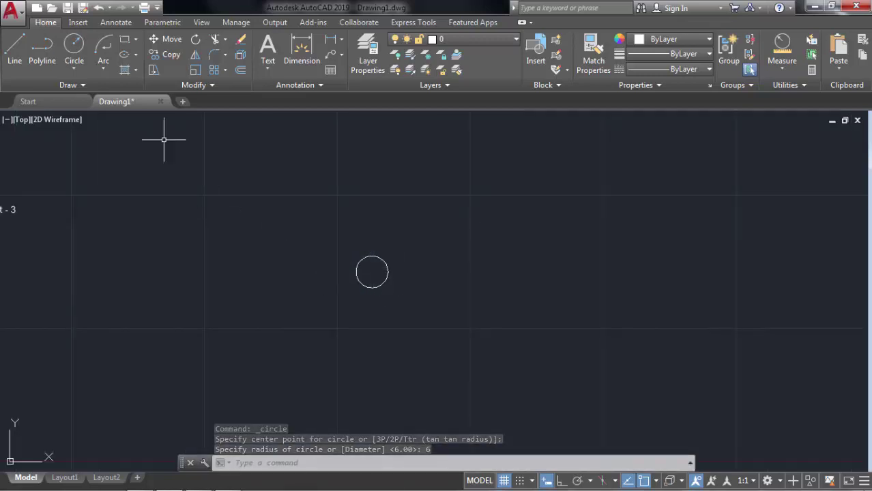
Draw a Center, Diameter circle of diameter 12 right of the first circle
left_click(74, 67)
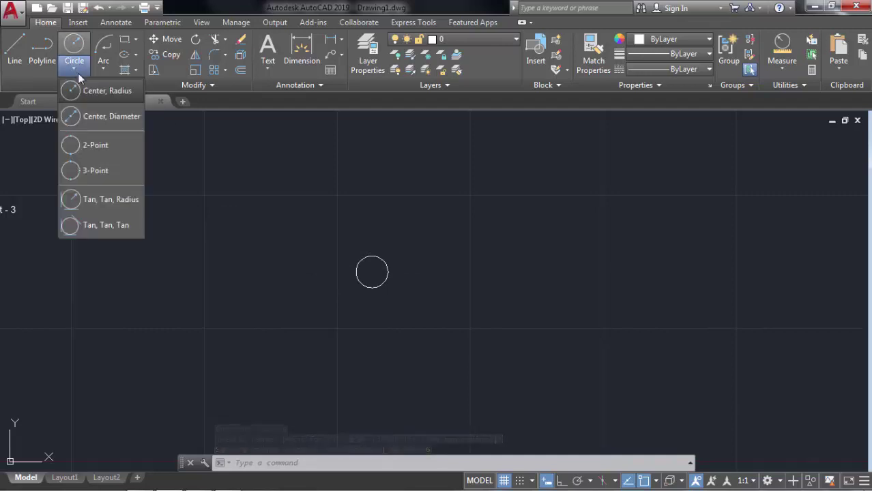
left_click(101, 120)
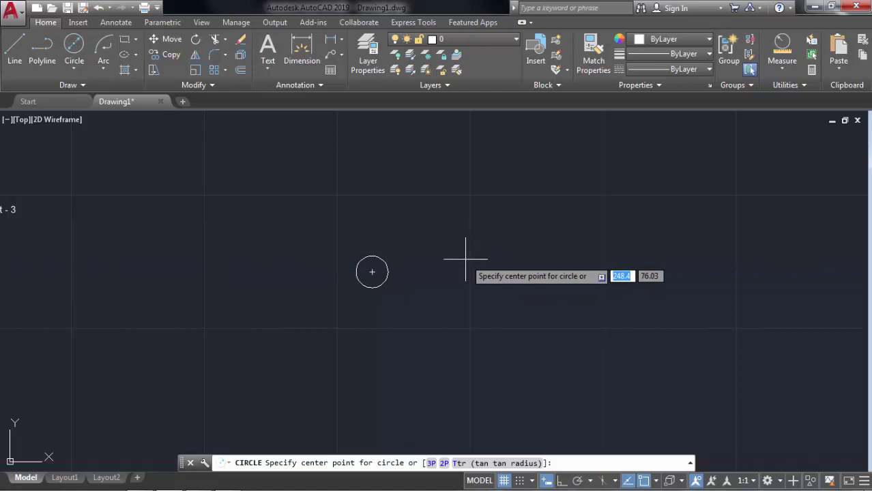
left_click(465, 259)
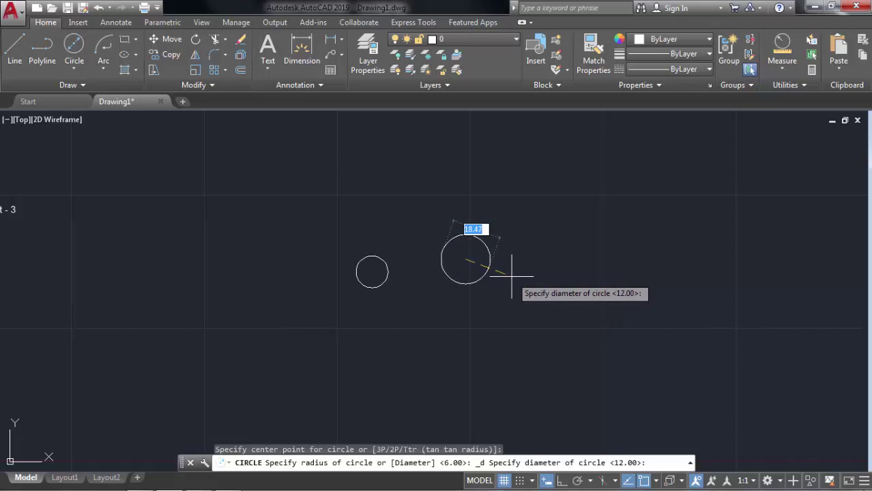
type("12")
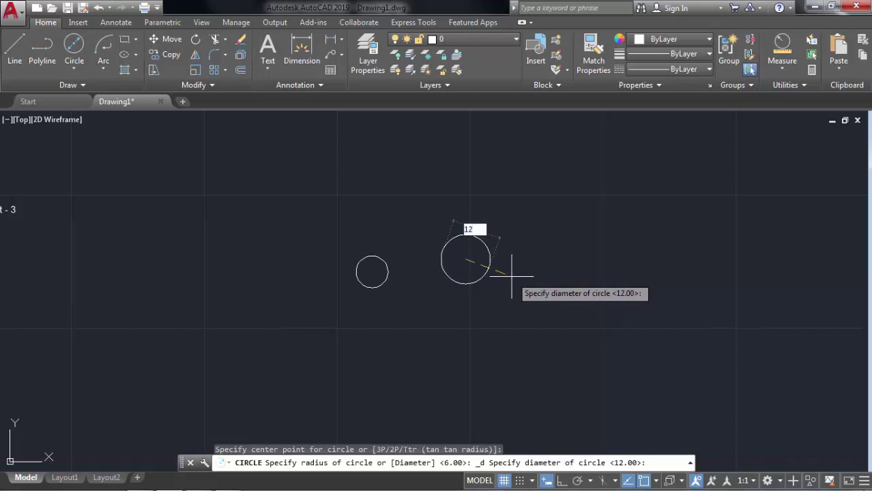
key("Return")
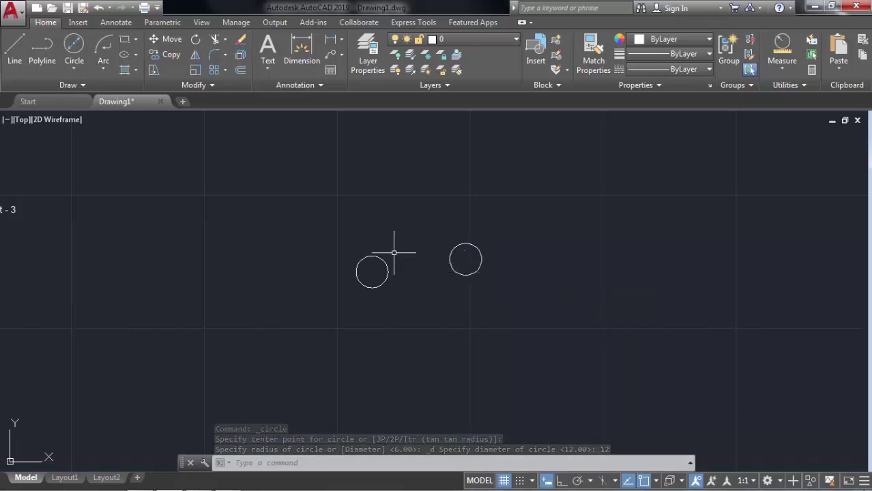
Draw a 2-Point circle from the left circle's edge to the right circle's edge
left_click(72, 70)
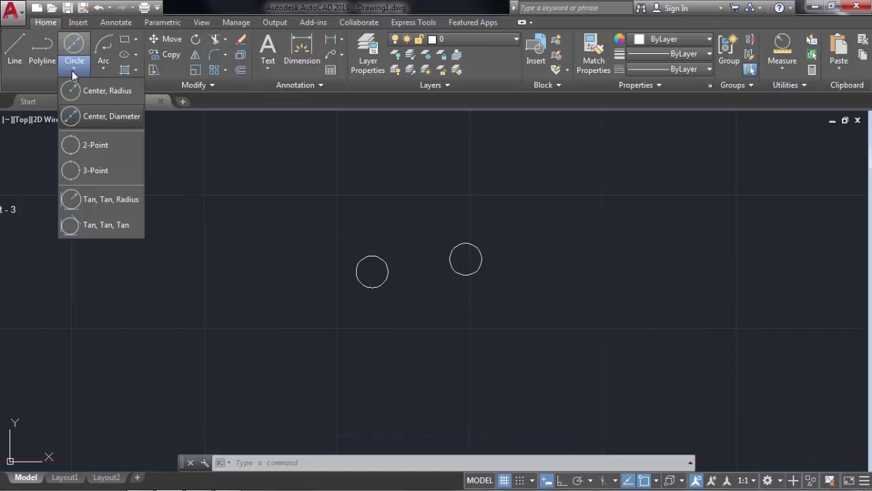
left_click(102, 149)
scroll(403, 280, "up", 4)
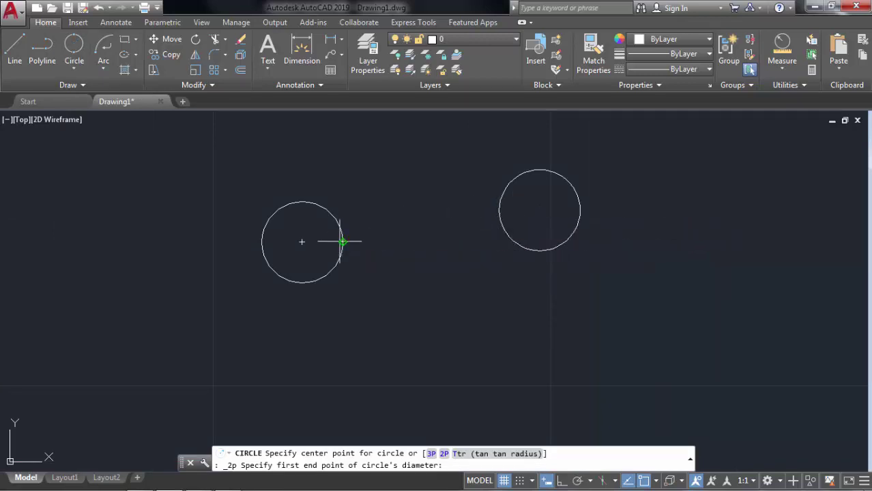
left_click(342, 242)
left_click(500, 210)
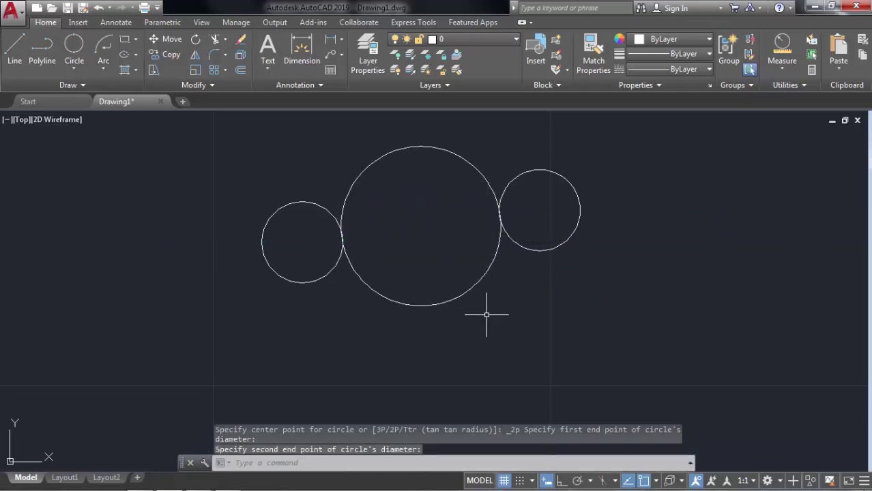
scroll(487, 308, "down", 5)
scroll(526, 283, "up", 1)
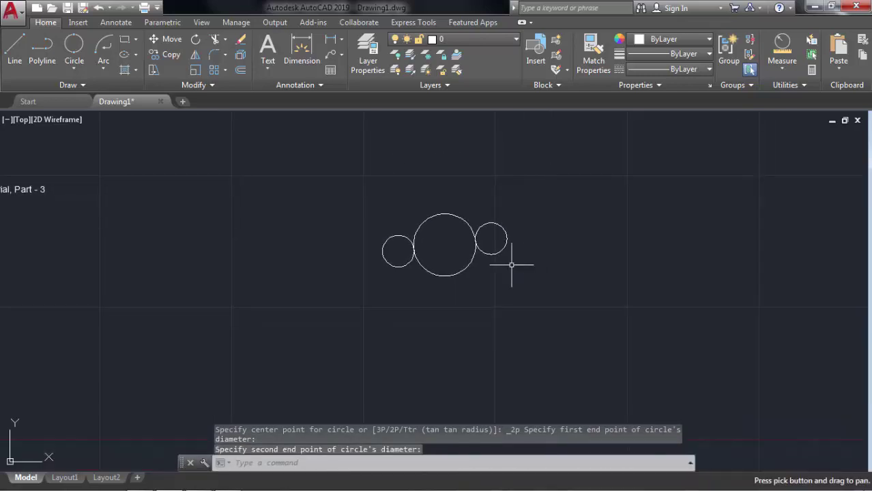
left_click(76, 69)
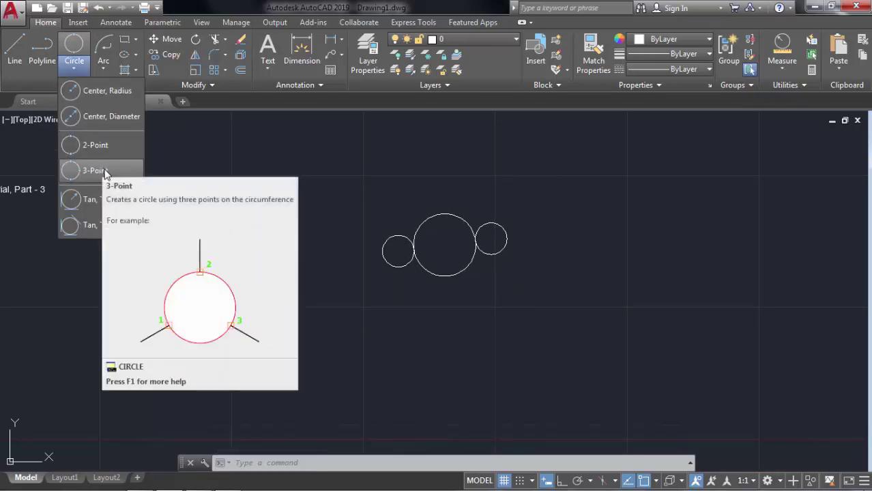
Draw a V of two lines plus a short middle helper line from its vertex
left_click(15, 49)
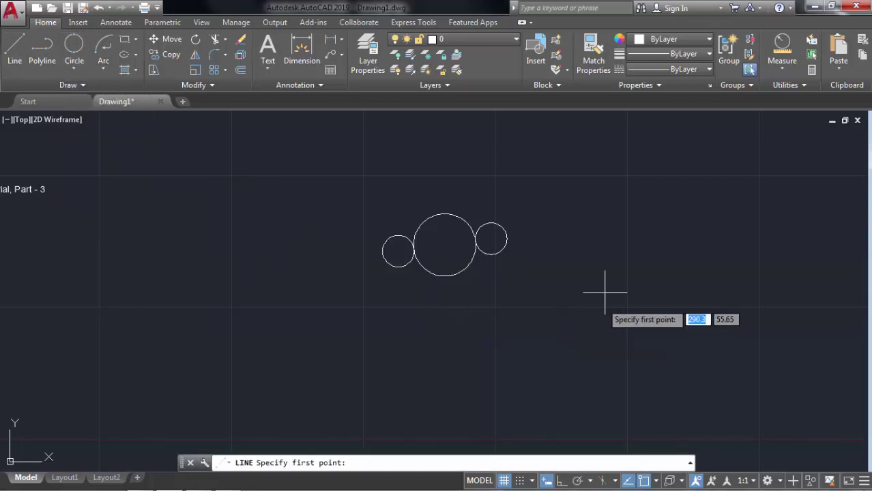
left_click(579, 221)
left_click(619, 345)
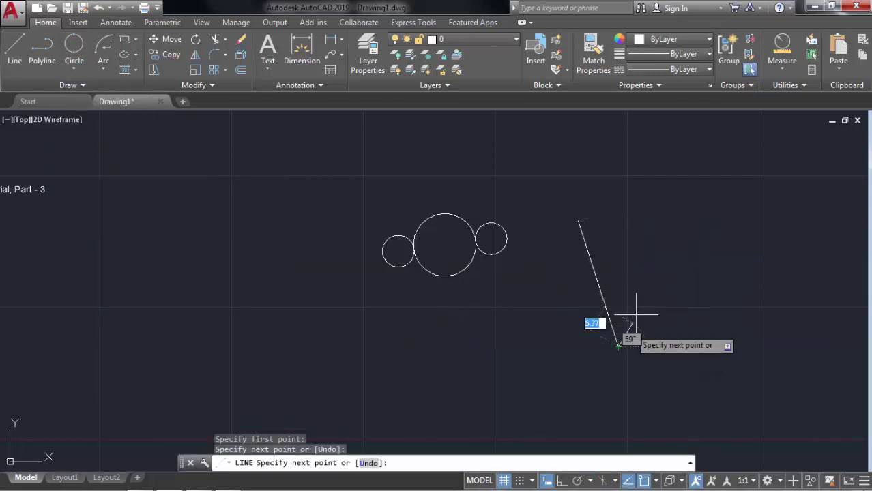
left_click(690, 232)
key("Return")
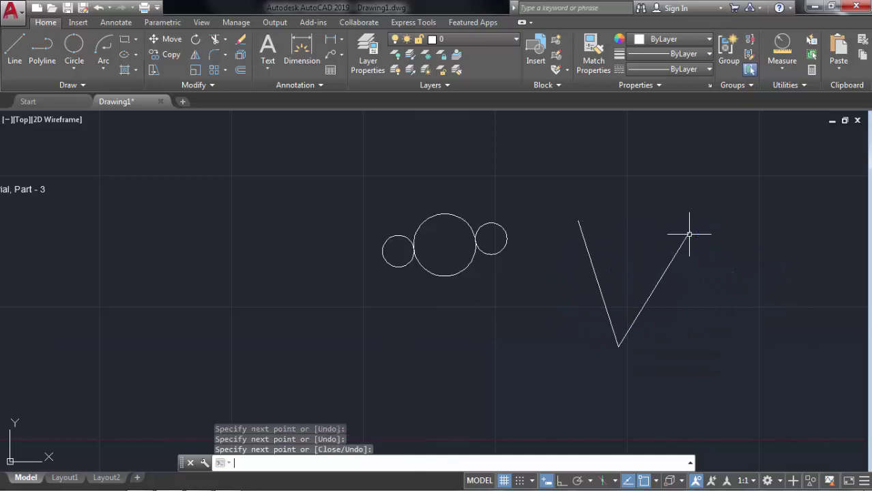
key("Return")
left_click(619, 345)
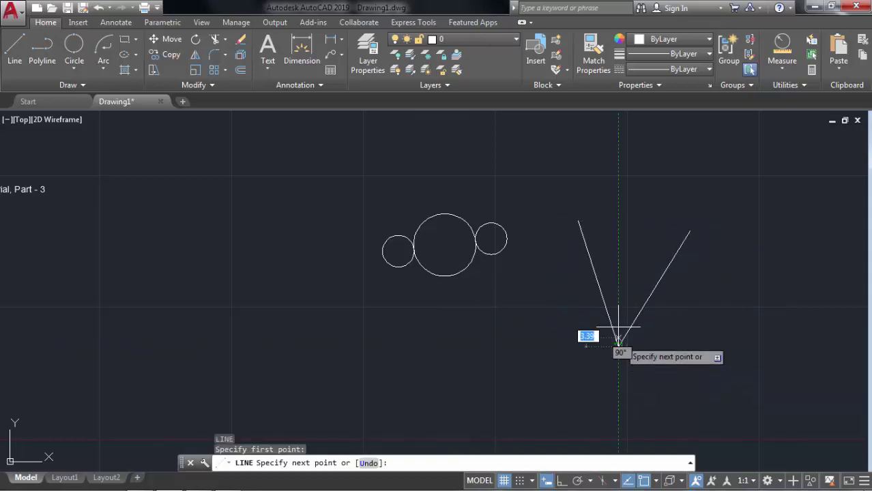
left_click(627, 252)
key("Return")
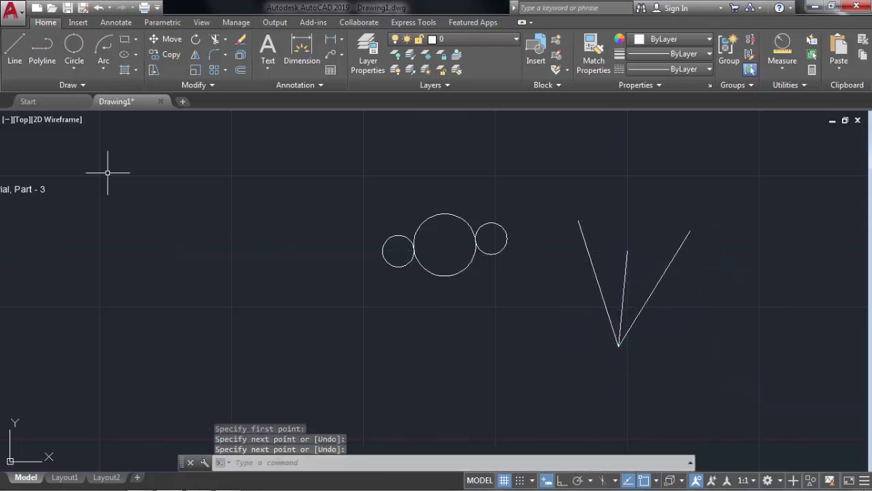
Cap the V with a 3-Point circle through the line tops, then erase the helper line
left_click(70, 70)
left_click(115, 172)
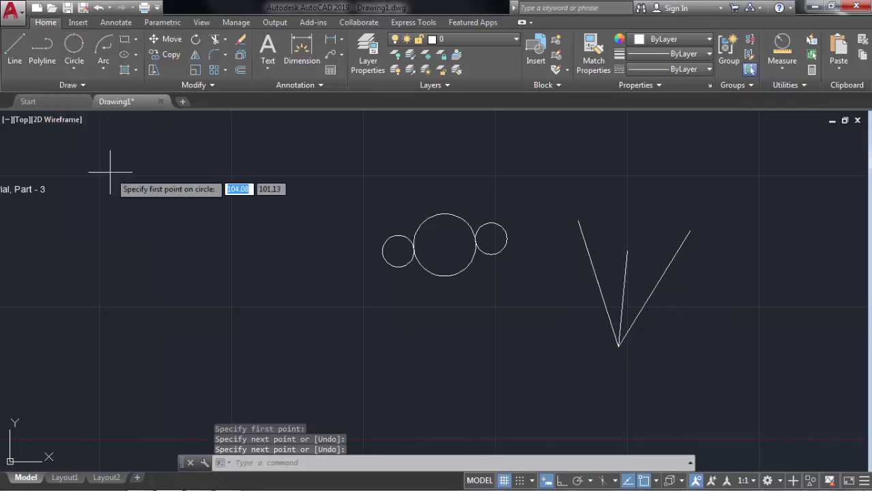
left_click(579, 222)
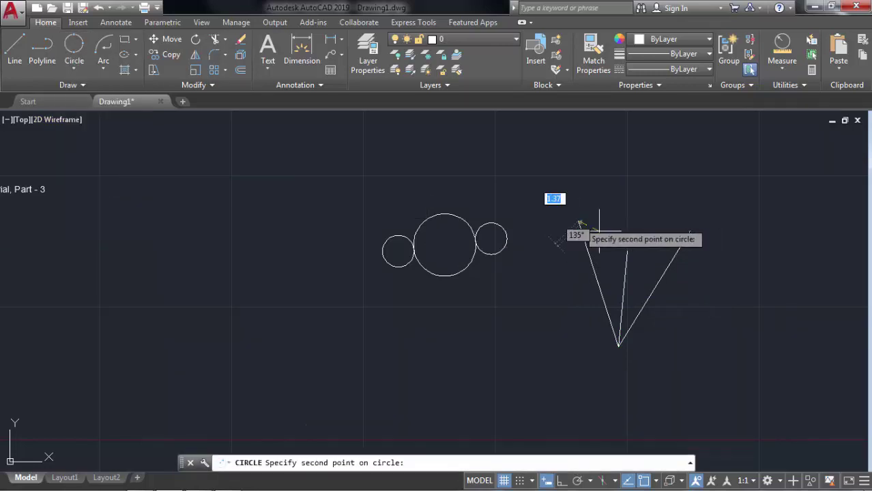
left_click(628, 252)
left_click(691, 232)
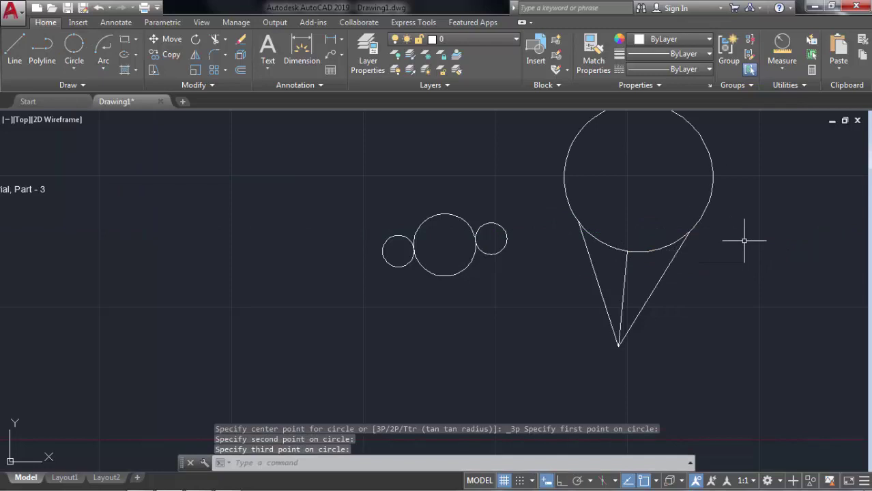
scroll(742, 241, "down", 3)
middle_click_drag(742, 242, 671, 273)
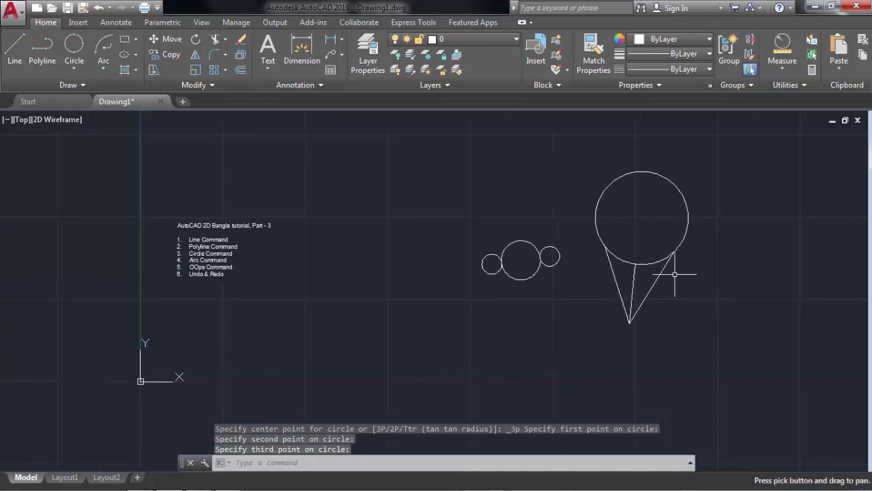
left_click(633, 287)
key("Delete")
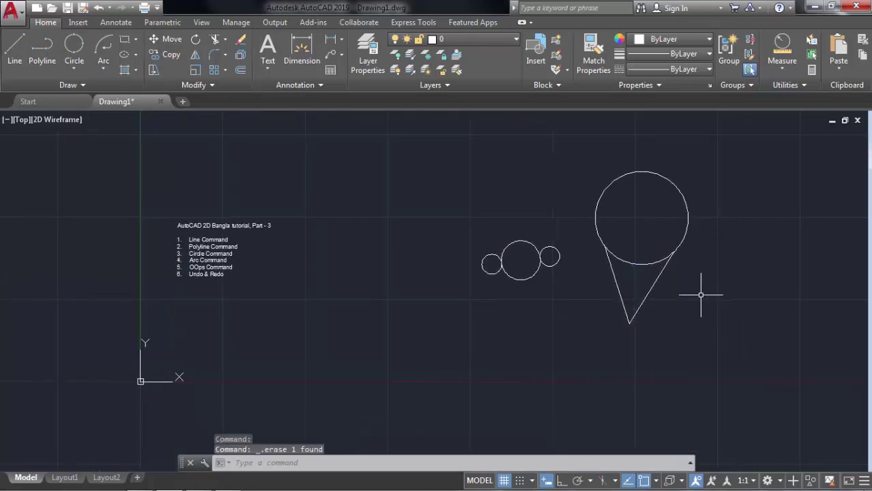
Draw a Tan, Tan, Radius circle of radius 38.87 touching the upper-left and lower circles
left_click(72, 69)
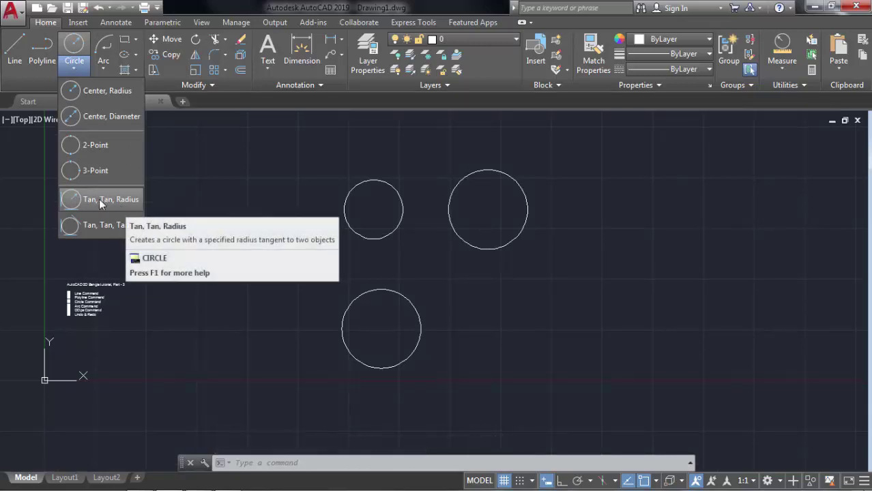
left_click(99, 199)
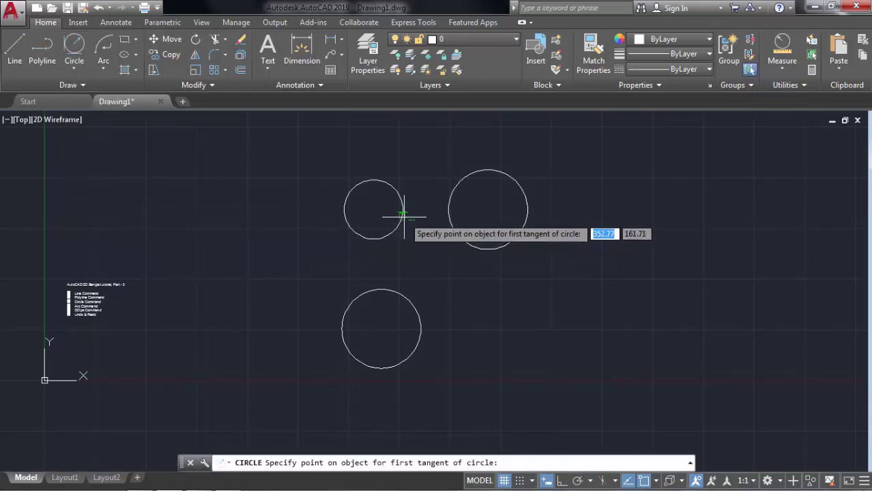
left_click(377, 237)
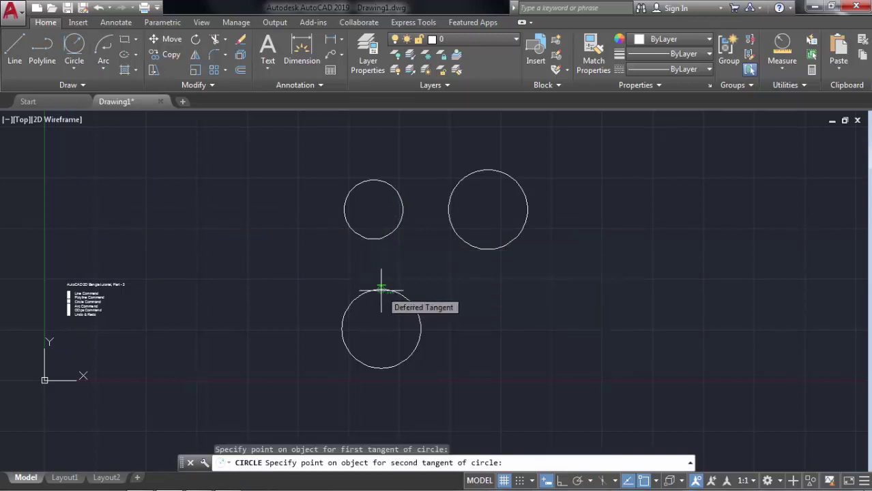
left_click(381, 290)
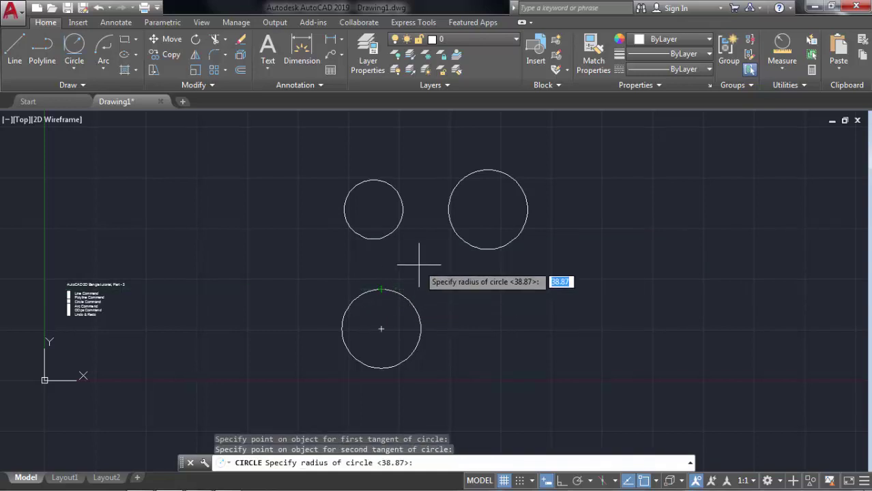
key("Return")
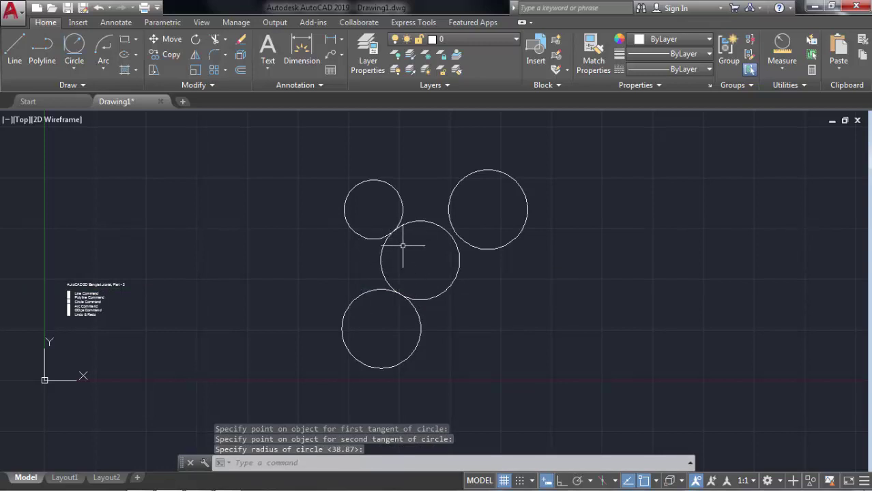
scroll(373, 245, "up", 3)
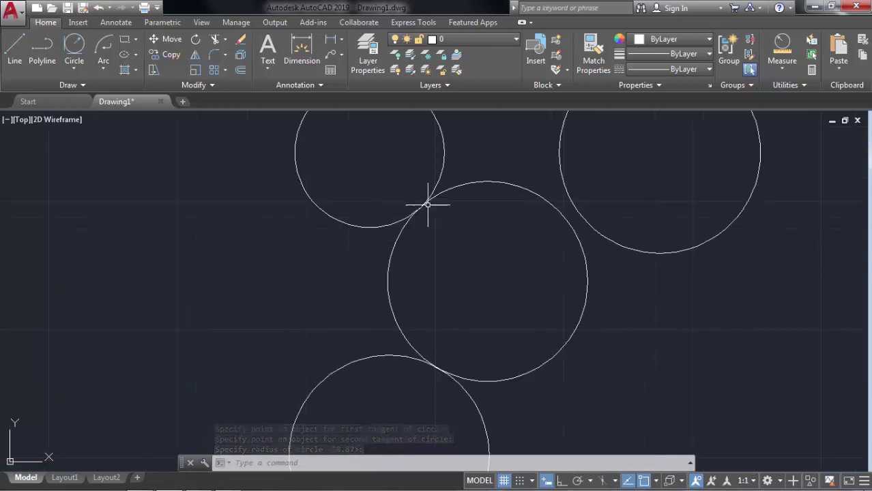
scroll(425, 237, "down", 3)
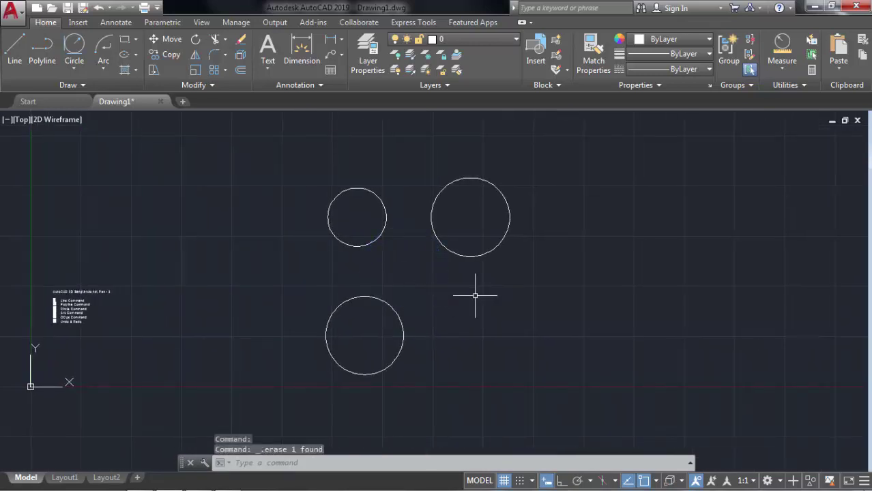
Draw a Tan, Tan, Tan circle touching the upper-left, upper-right and lower circles
left_click(79, 70)
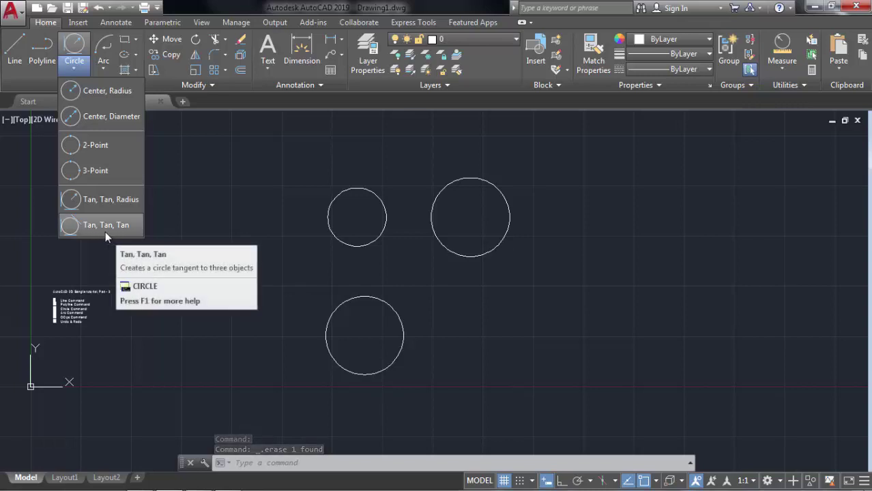
mouse_move(103, 226)
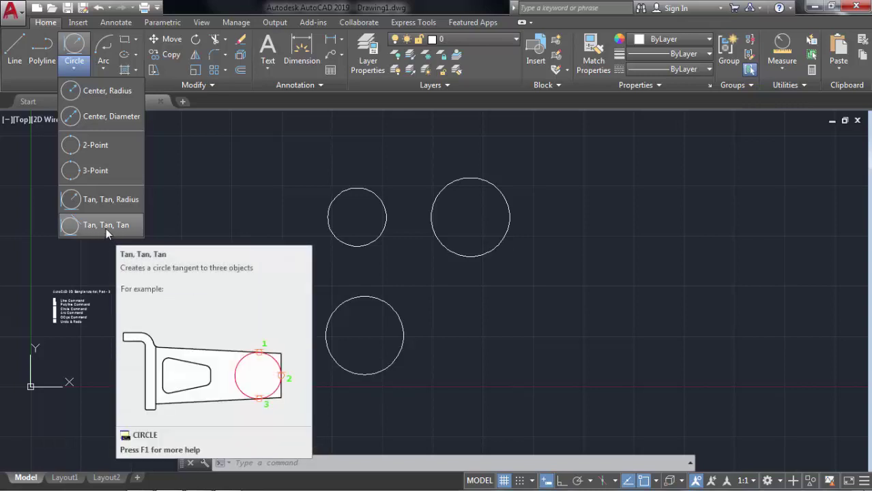
left_click(91, 226)
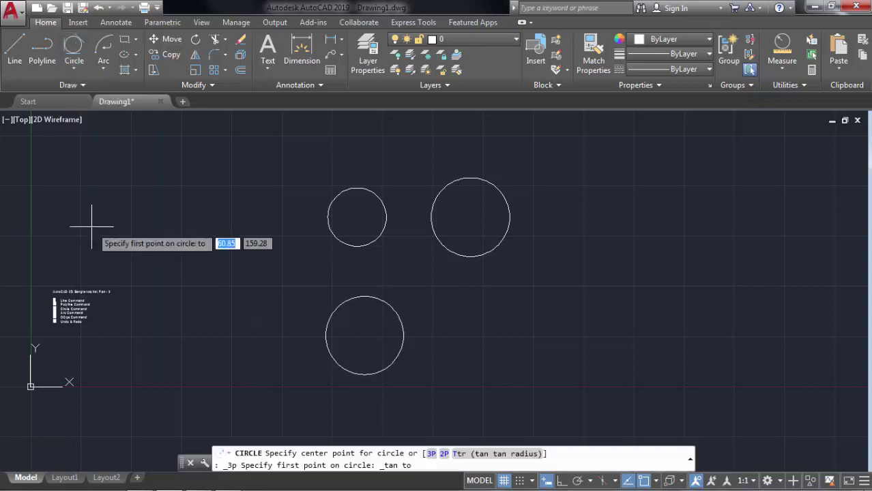
left_click(382, 235)
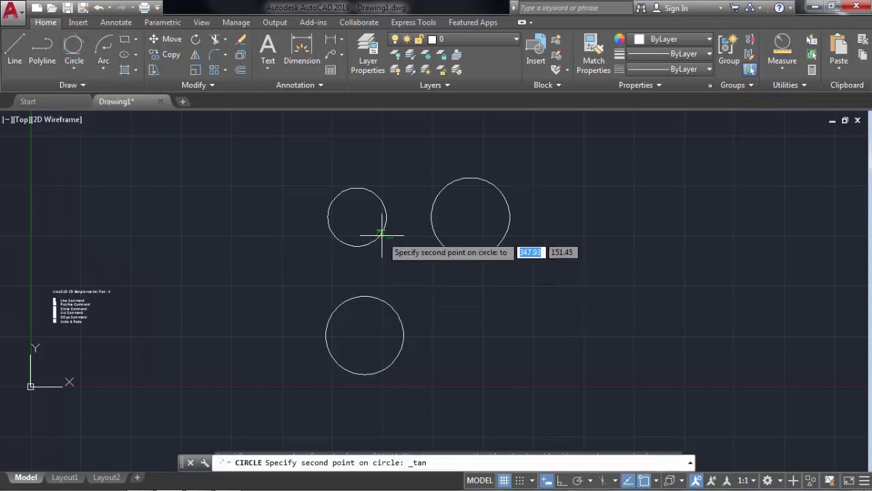
left_click(452, 247)
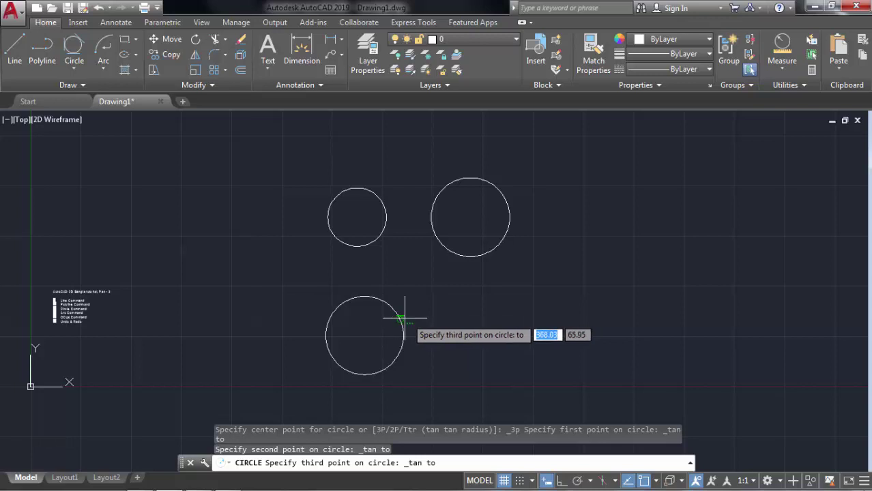
left_click(400, 316)
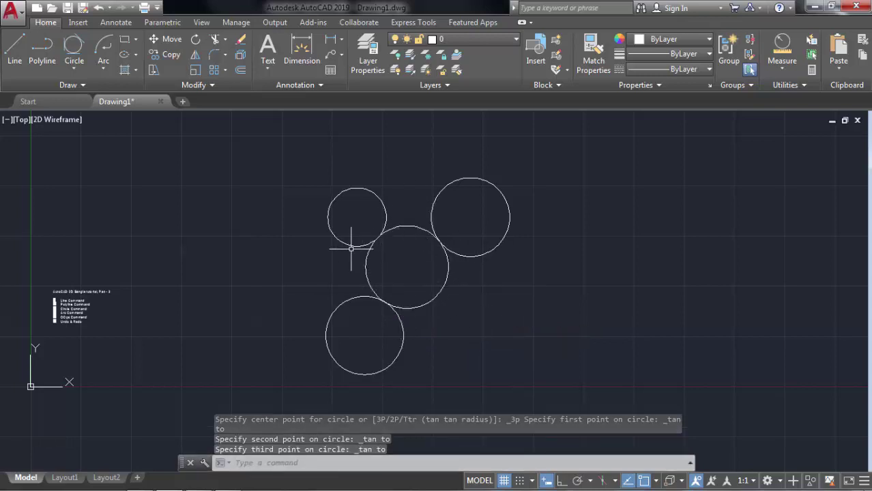
scroll(362, 240, "up", 2)
scroll(399, 237, "up", 2)
scroll(398, 237, "down", 2)
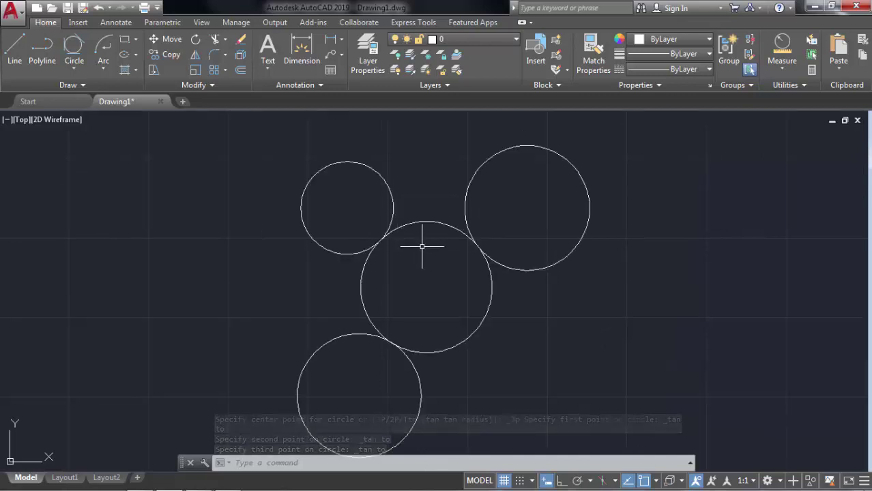
middle_click_drag(421, 246, 376, 245)
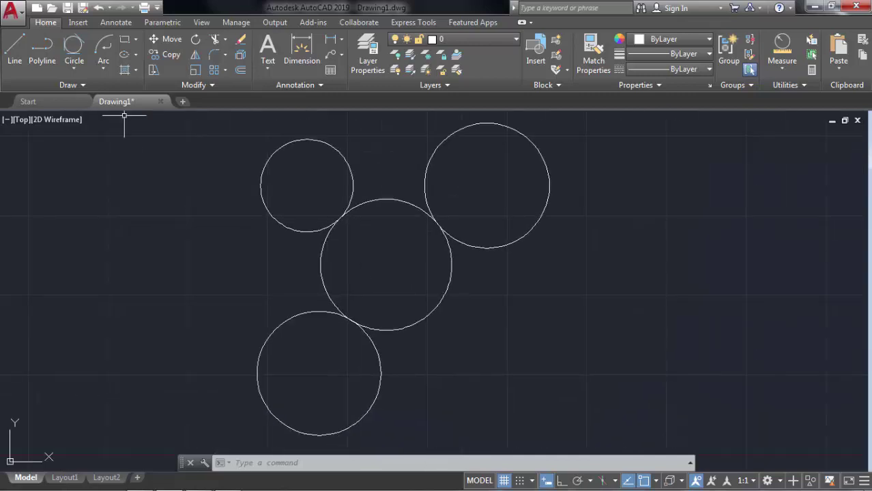
left_click(75, 68)
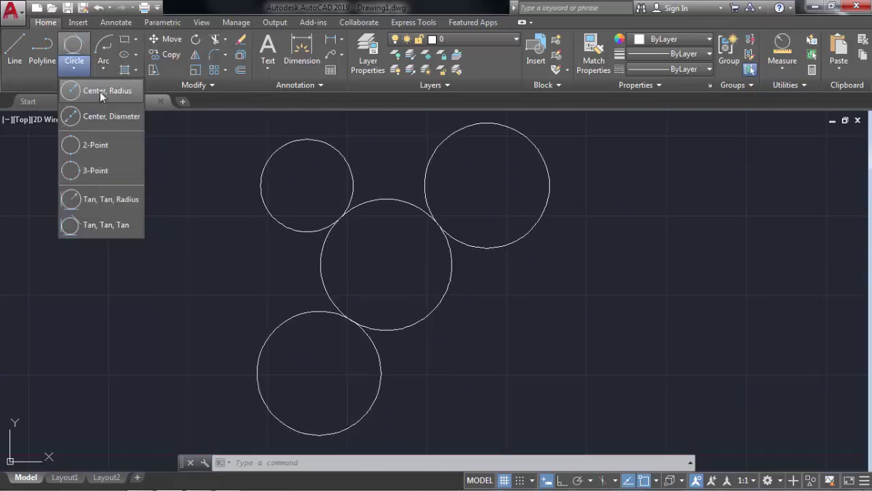
Cancel a started Center, Radius circle, then window-select and delete all four circles
left_click(96, 89)
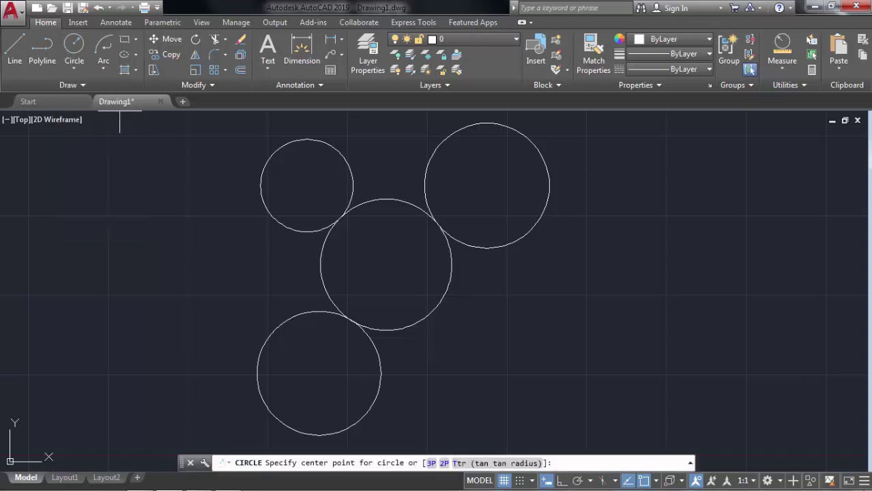
left_click(387, 265)
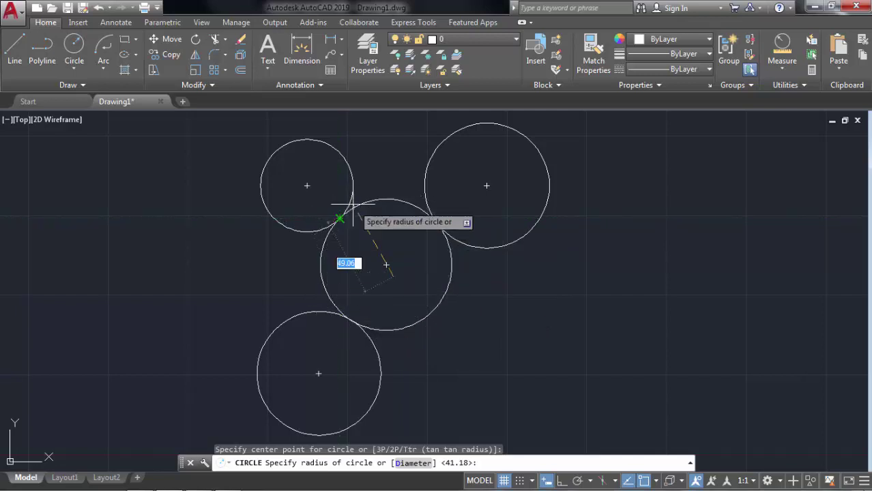
key("Escape")
scroll(476, 241, "down", 4)
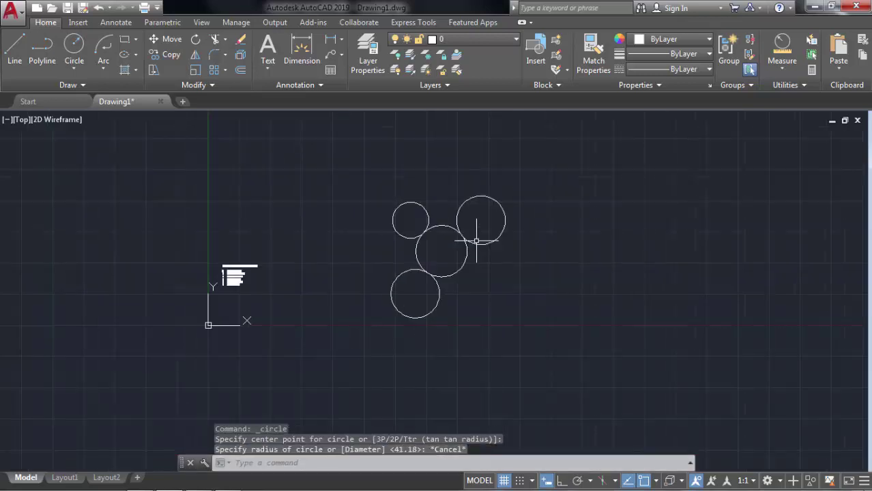
left_click(73, 71)
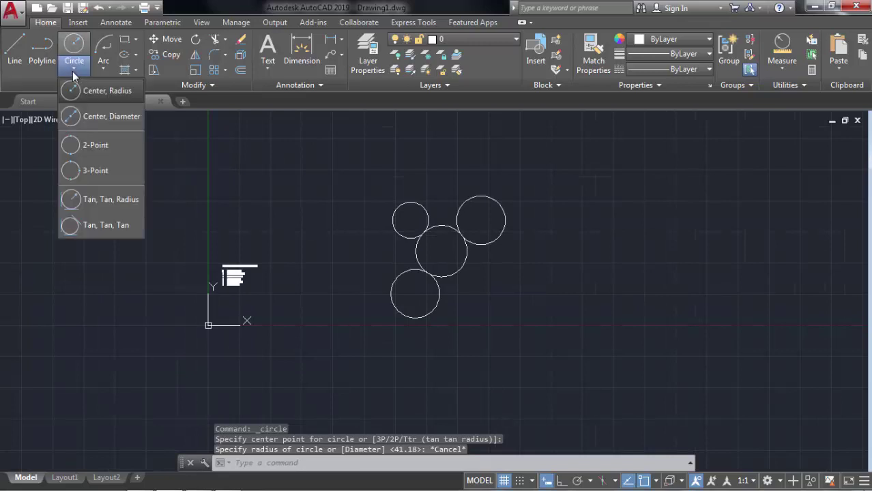
left_click(515, 314)
left_click(391, 203)
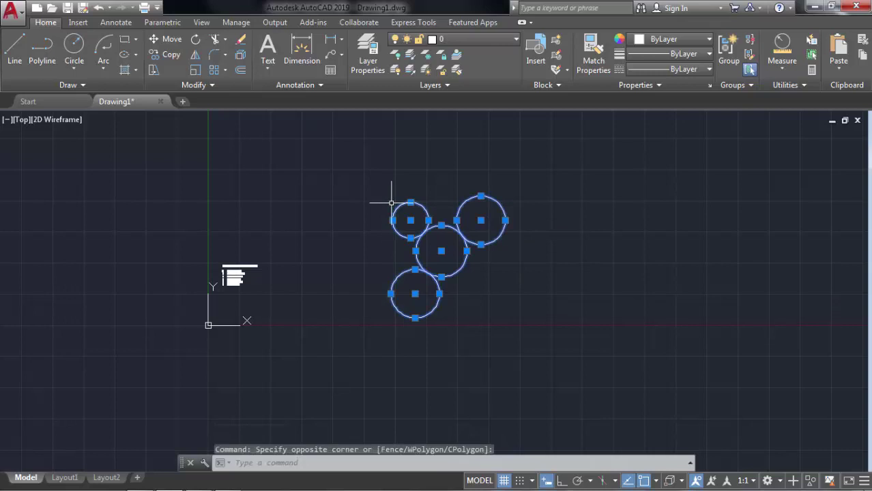
key("Delete")
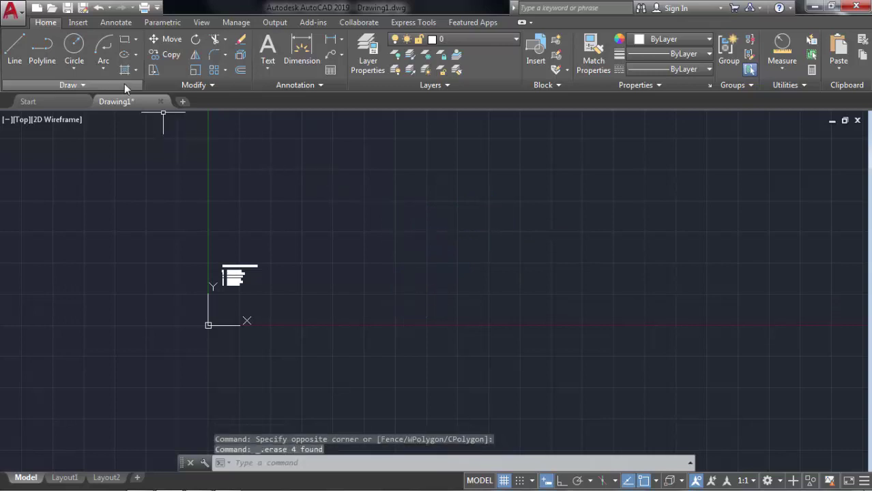
Draw a standalone 3-Point arc on the left of the drawing area
left_click(101, 70)
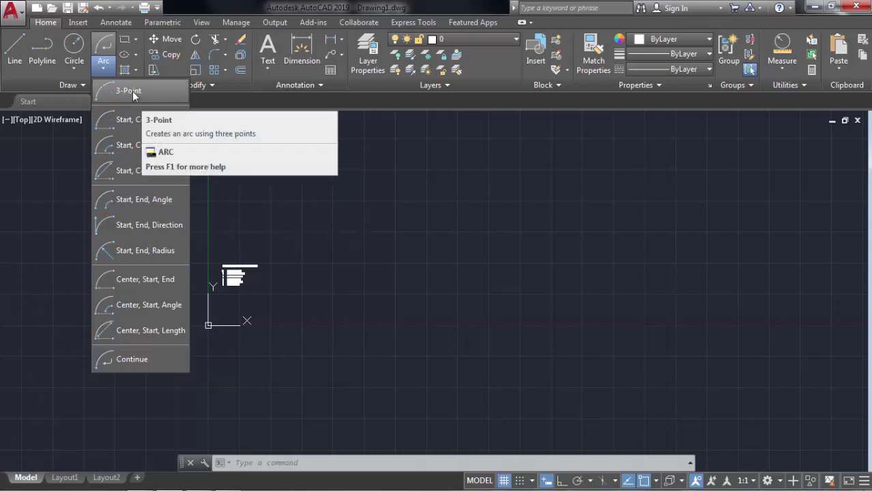
left_click(133, 94)
scroll(406, 242, "up", 2)
middle_click_drag(409, 241, 330, 262)
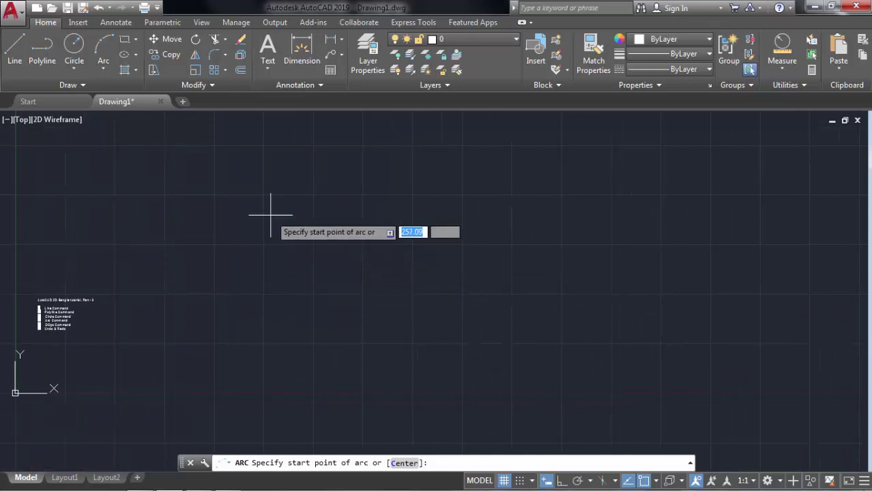
left_click(270, 215)
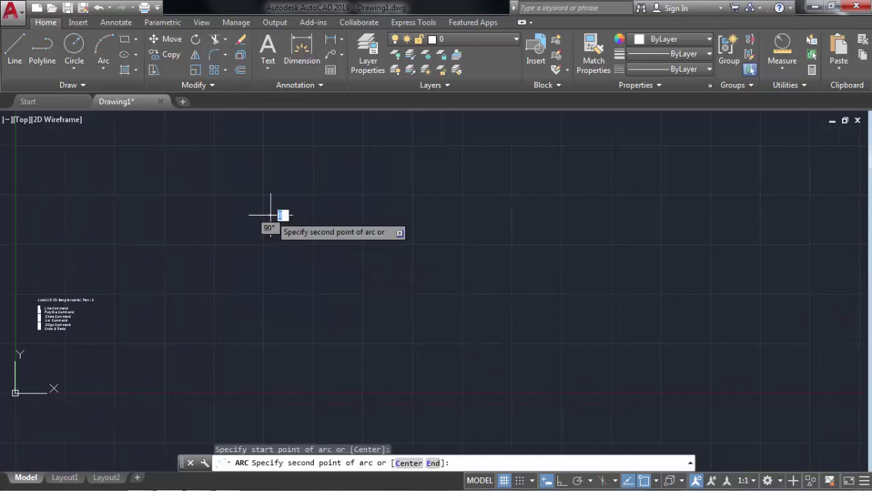
left_click(331, 258)
left_click(322, 356)
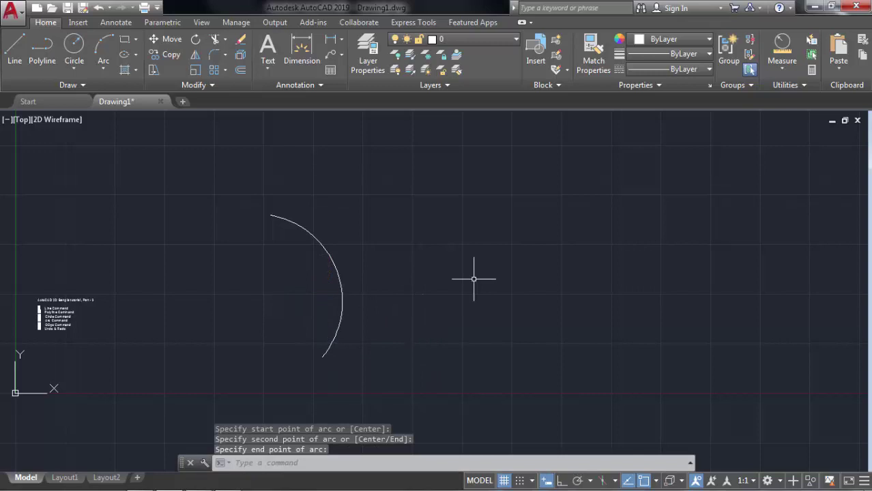
Draw a fan of three lines spreading down from one shared top point
left_click(21, 51)
left_click(460, 378)
left_click(425, 214)
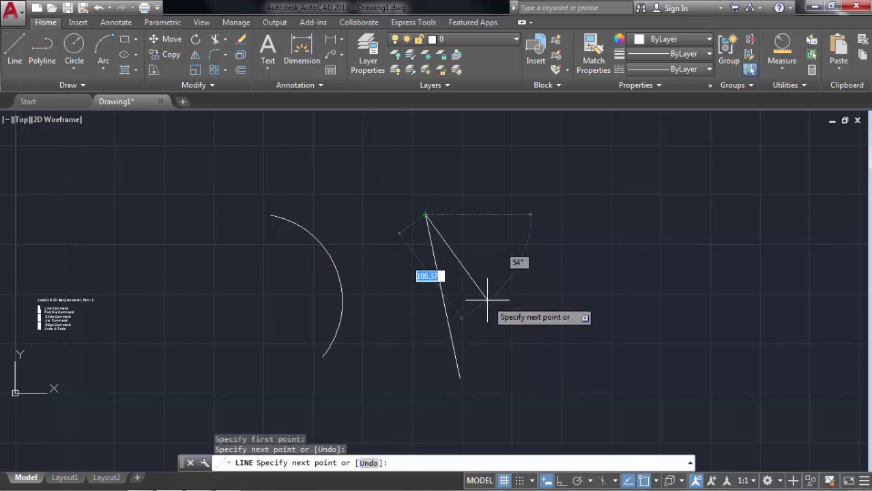
left_click(508, 357)
key("Return")
key("Return")
left_click(425, 214)
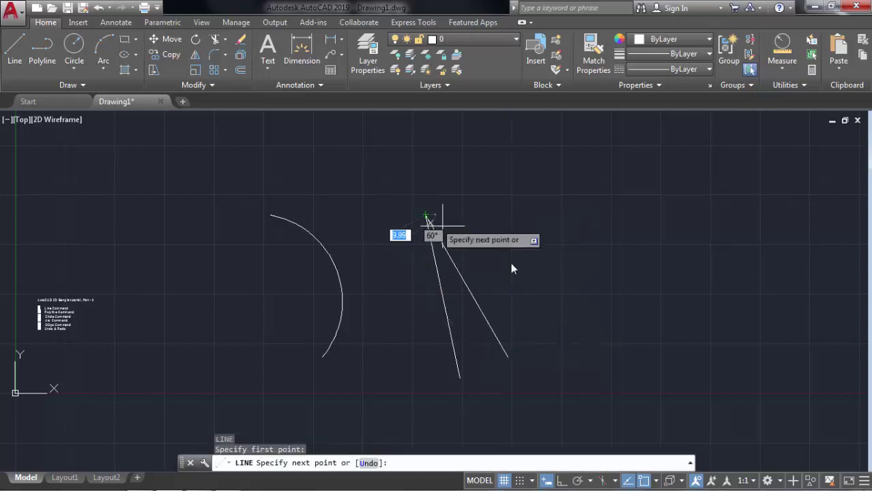
left_click(551, 316)
key("Return")
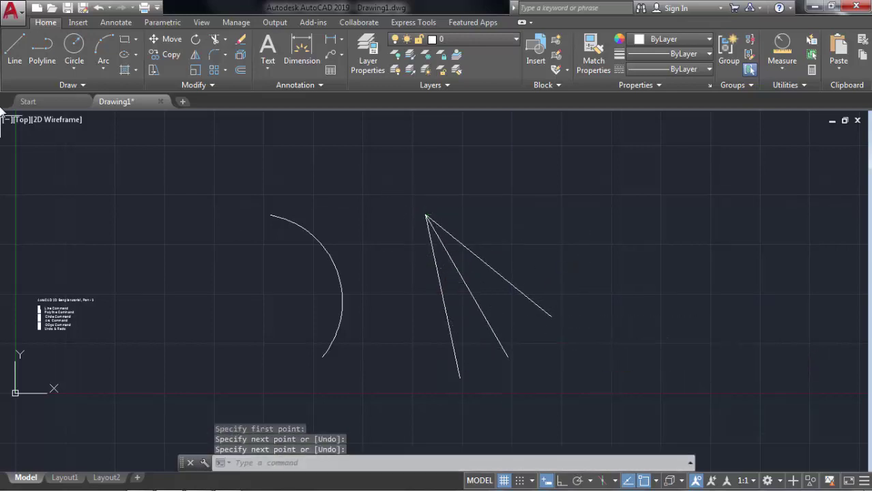
Close the fan with a 3-Point arc through the left, middle and right line ends
left_click(103, 52)
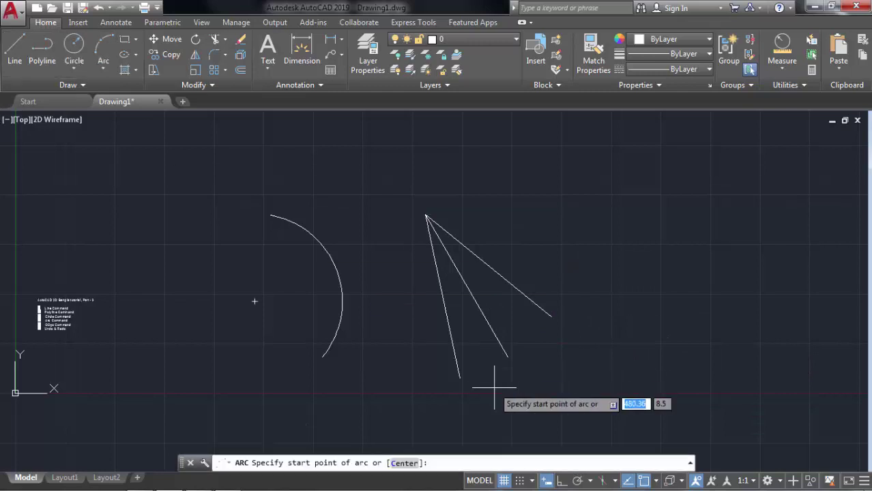
left_click(459, 377)
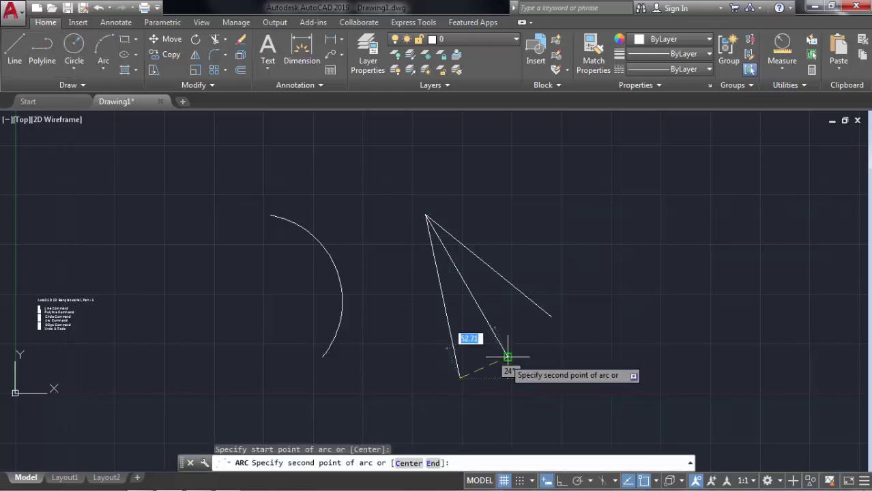
left_click(508, 355)
left_click(550, 316)
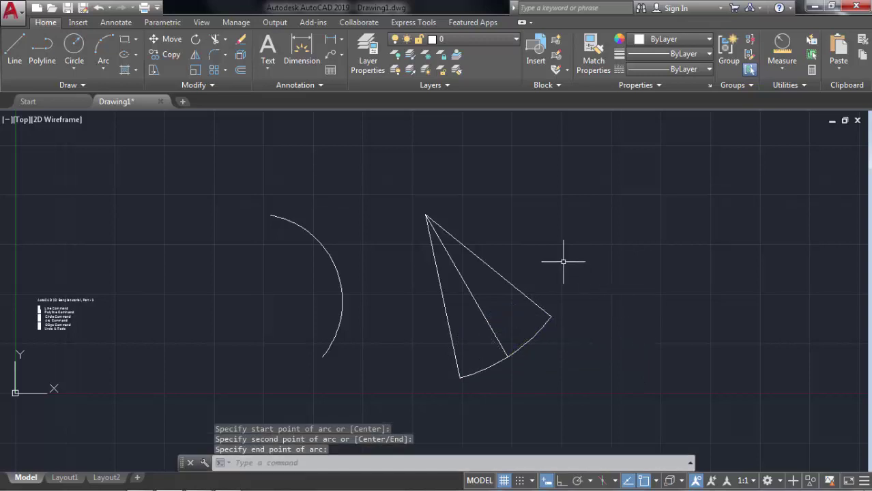
Begin a Start, Center, End arc, then cancel it with Esc
left_click(105, 70)
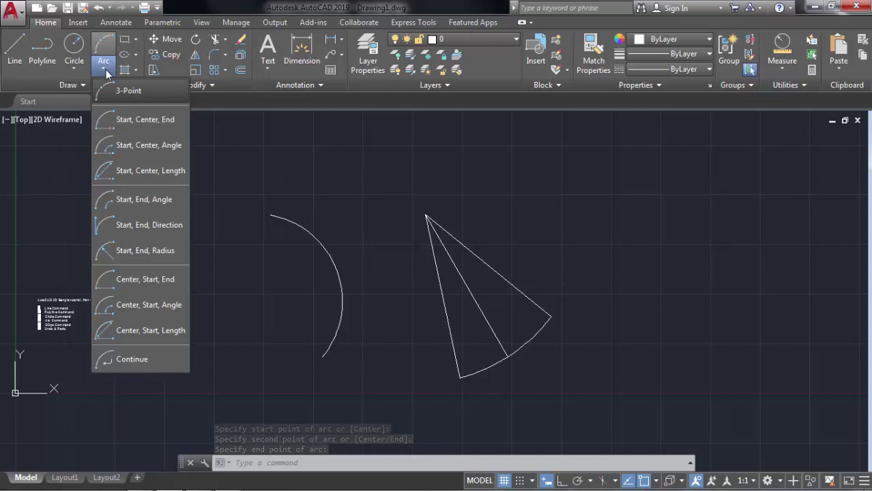
left_click(153, 120)
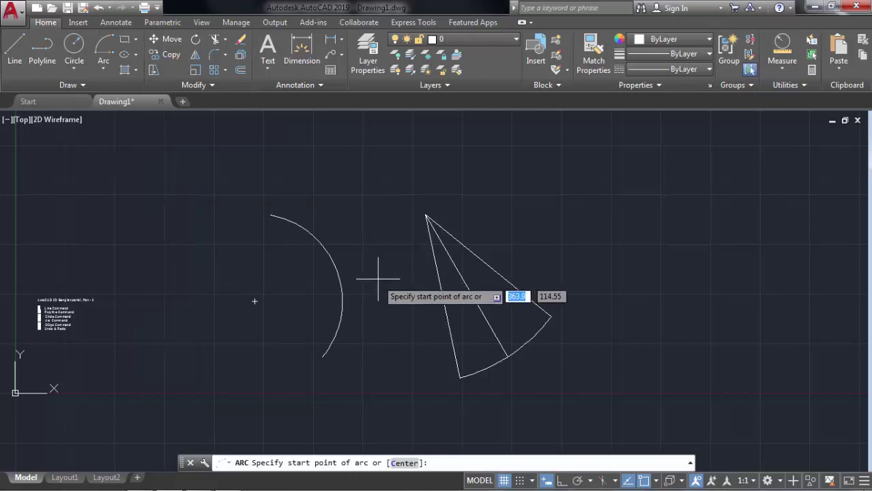
middle_click_drag(588, 234, 488, 222)
left_click(476, 178)
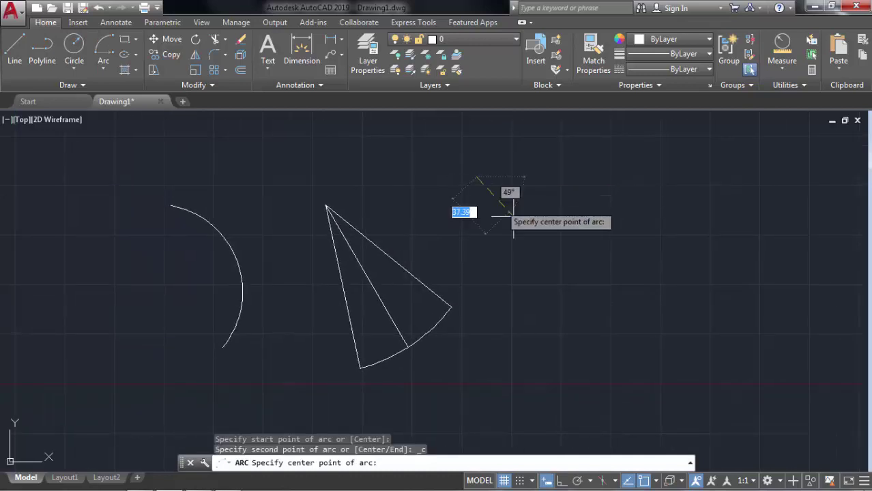
left_click(529, 234)
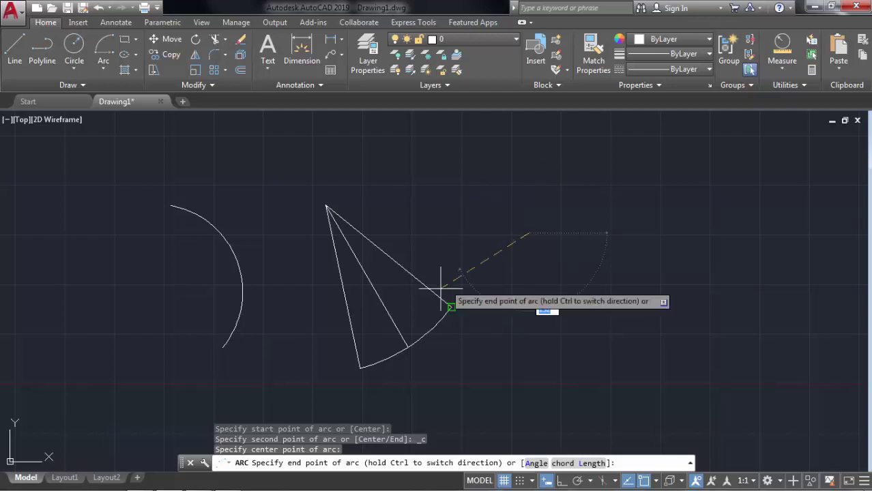
key("Escape")
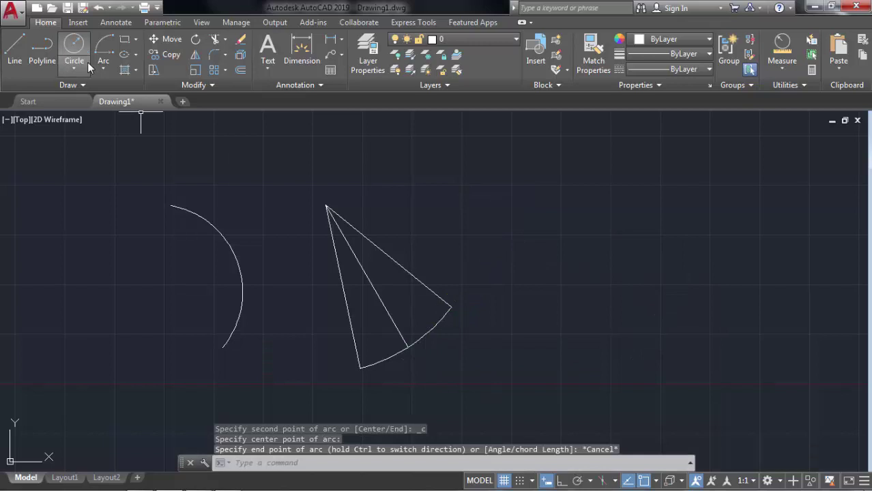
Draw a small three-point arc to the right of the sector
left_click(101, 72)
left_click(146, 105)
left_click(573, 226)
left_click(553, 211)
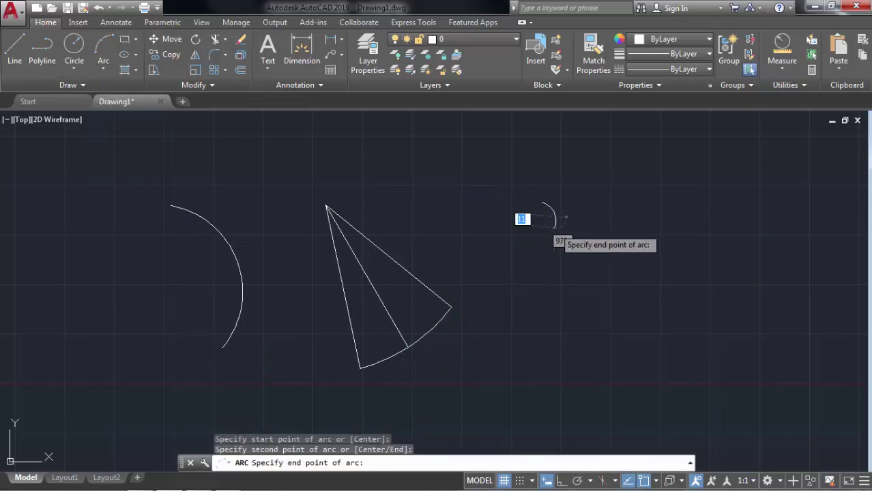
left_click(555, 227)
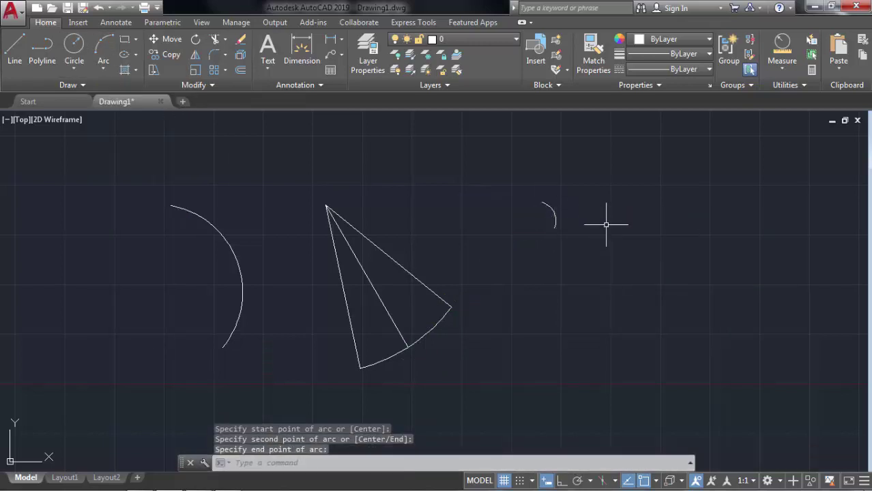
Draw a larger C-shaped Start, Center, End arc below the small arc
left_click(112, 71)
left_click(136, 119)
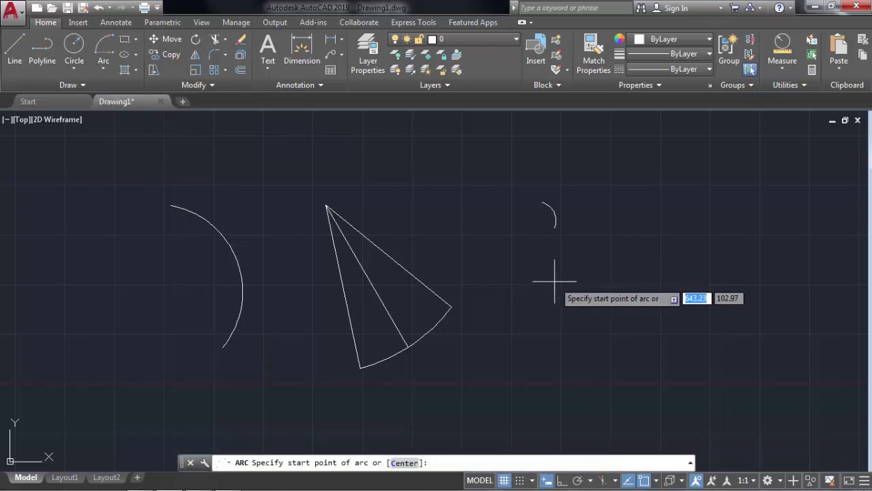
left_click(505, 298)
left_click(528, 274)
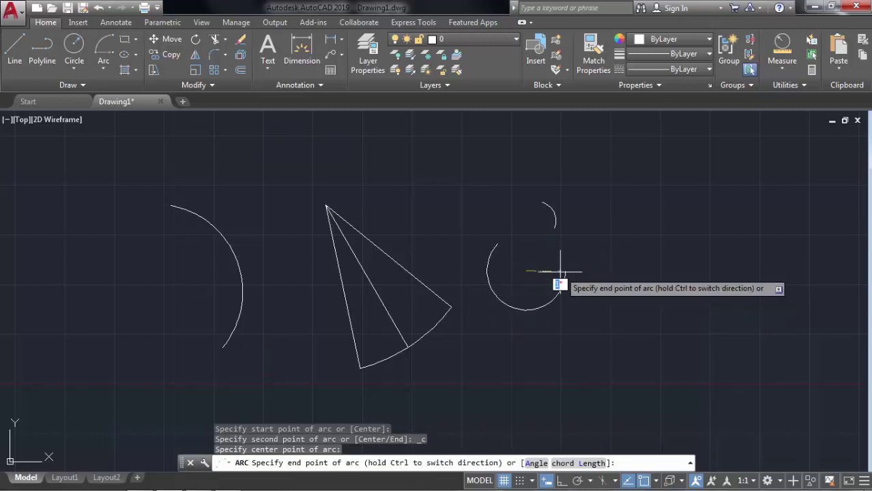
left_click(555, 300)
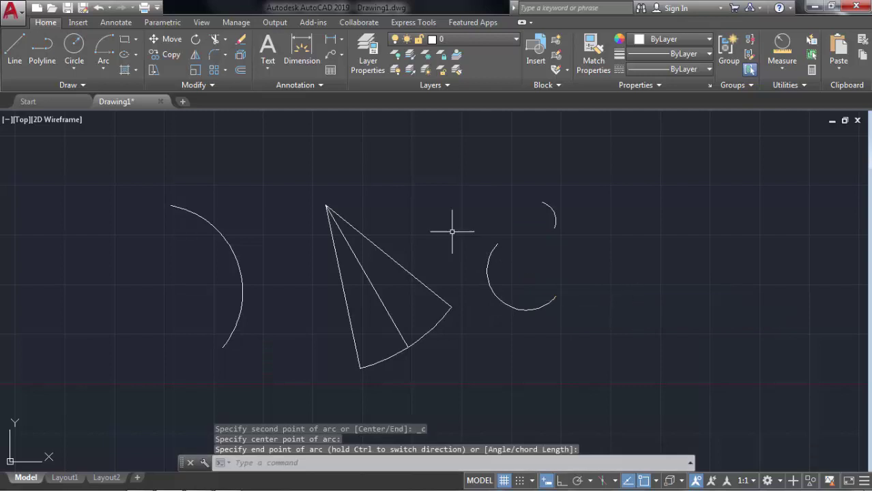
Draw a start, centre, angle arc with a 55° included angle right of the sector
left_click(111, 65)
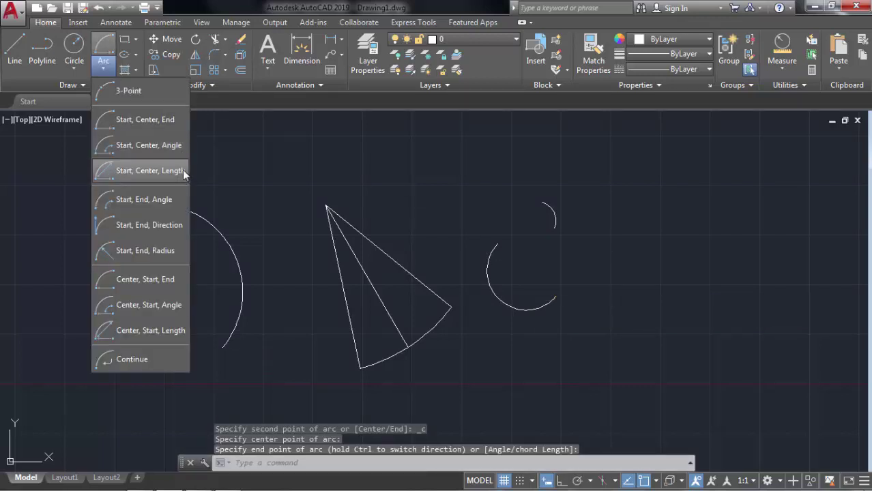
left_click(150, 145)
left_click(607, 205)
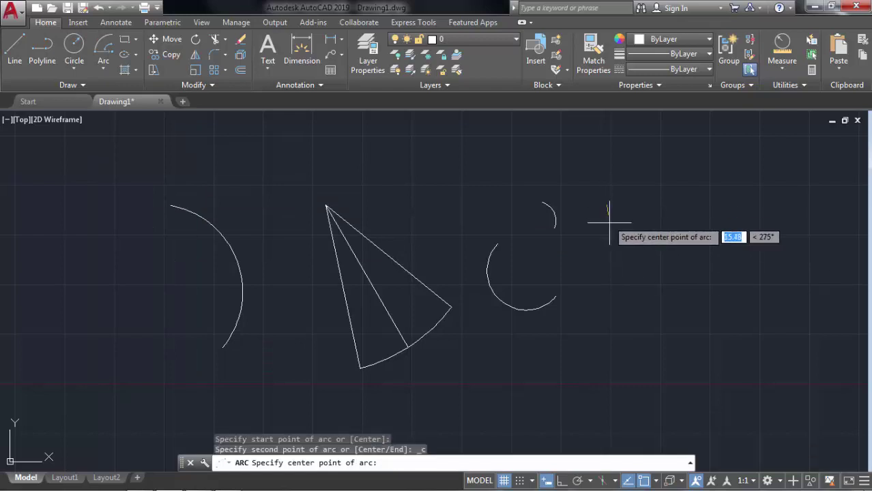
left_click(623, 272)
type("55")
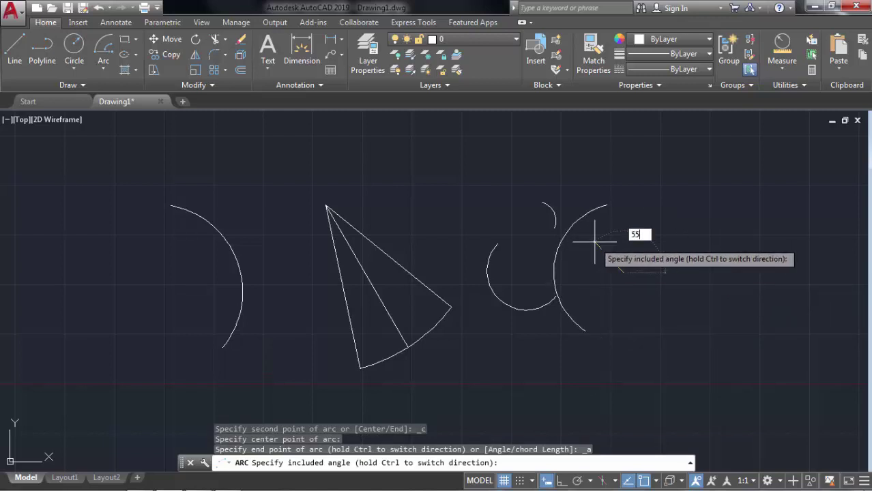
key("Return")
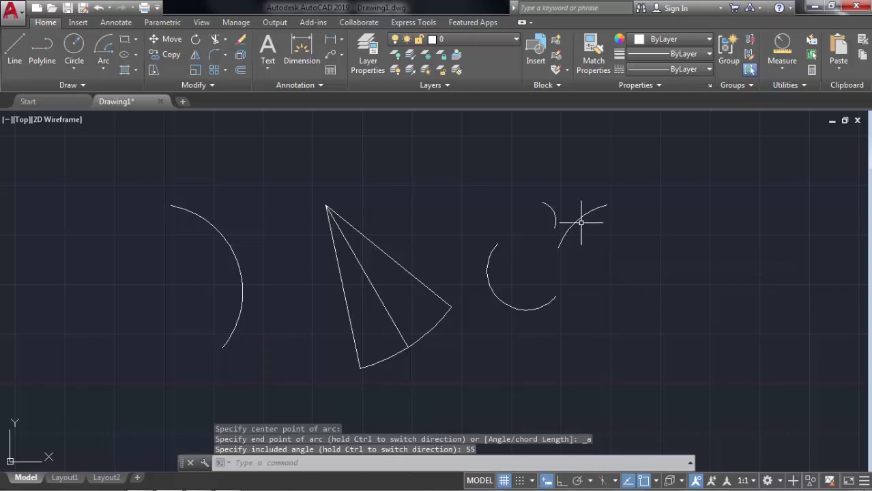
Draw a second start, centre, angle arc above the sector
left_click(102, 60)
left_click(414, 187)
left_click(442, 214)
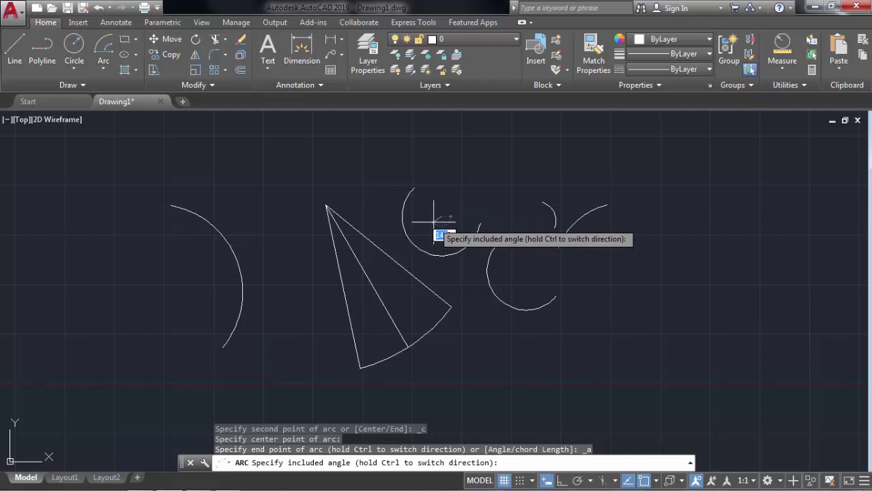
left_click(434, 221)
left_click(107, 69)
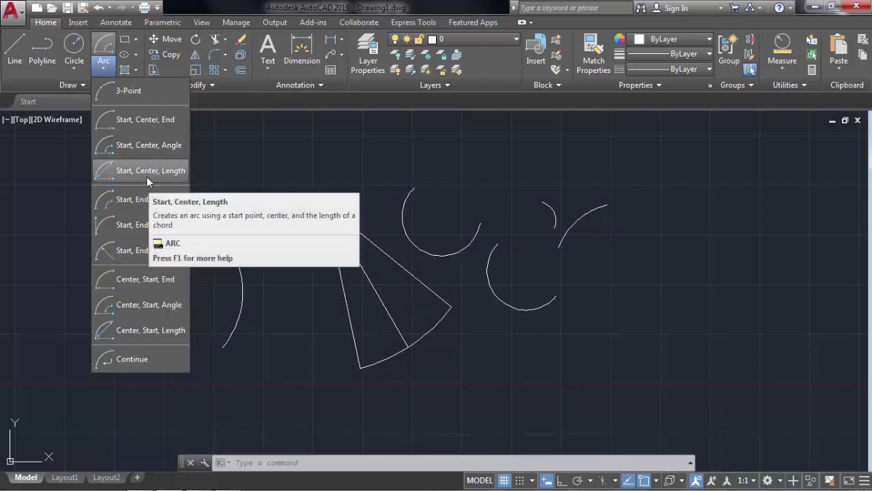
mouse_move(149, 226)
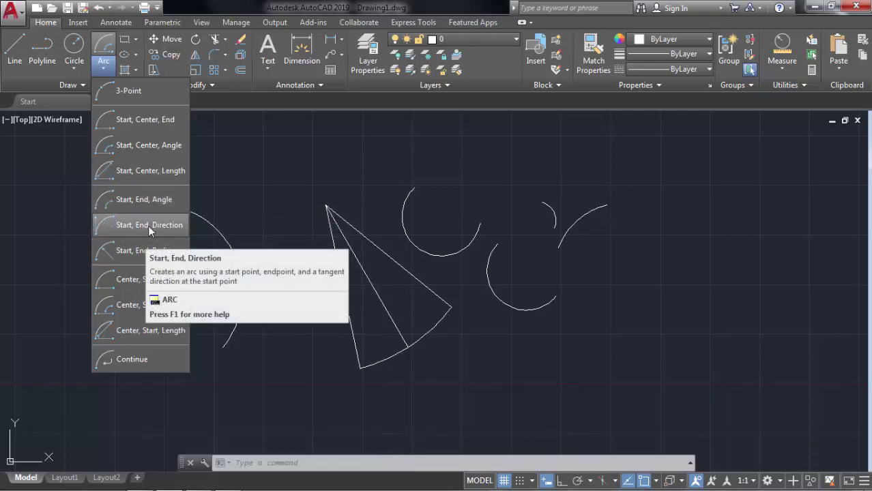
Draw a large start, end, direction arc on the right, picking its start tangent direction
left_click(148, 225)
middle_click_drag(672, 351, 388, 349)
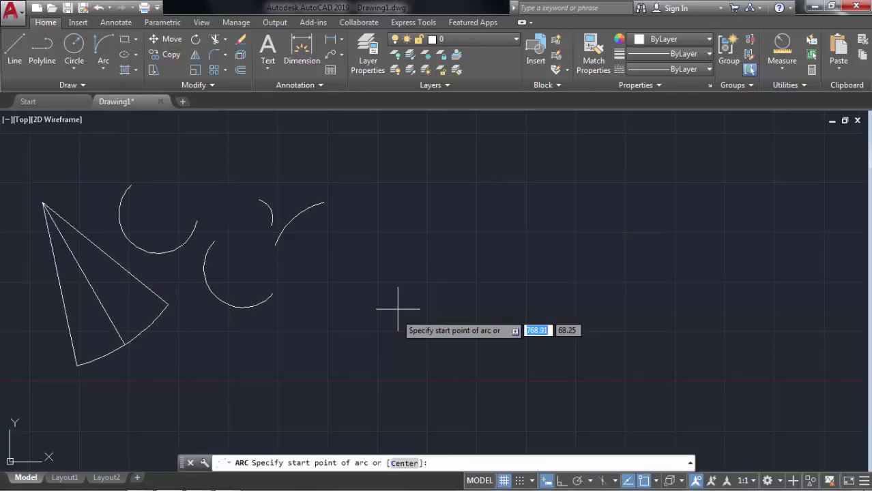
left_click(369, 236)
left_click(430, 335)
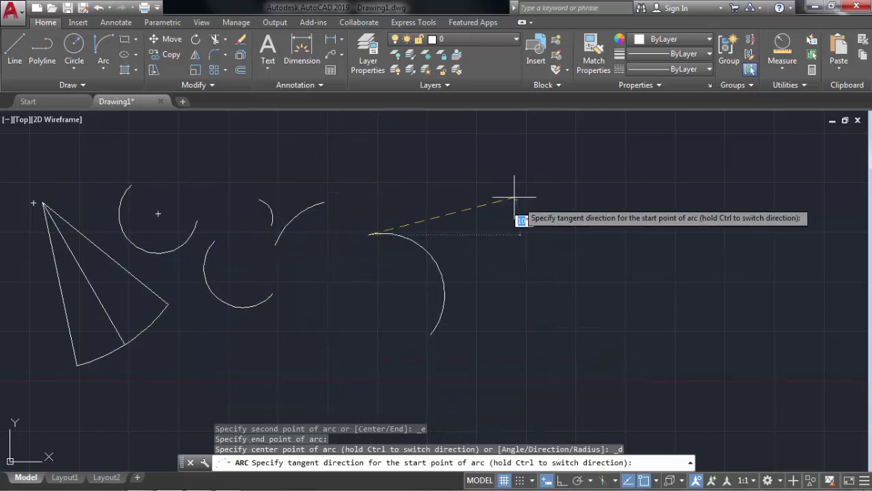
left_click(488, 175)
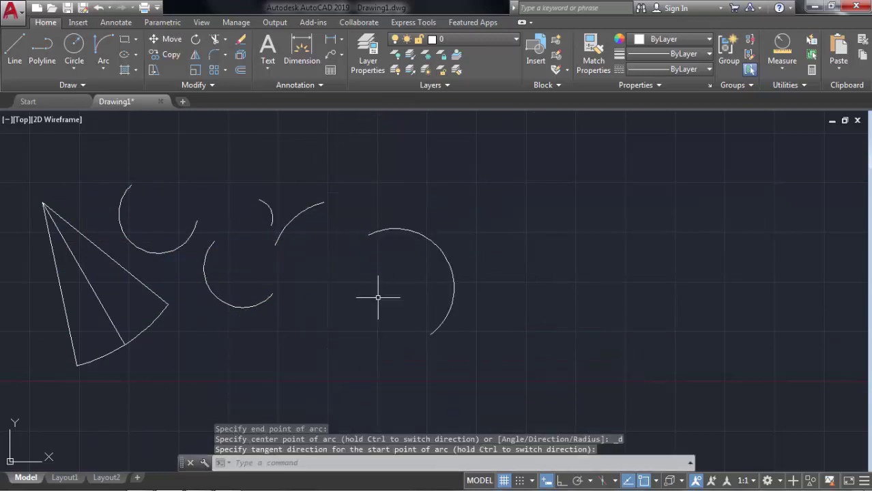
left_click(101, 72)
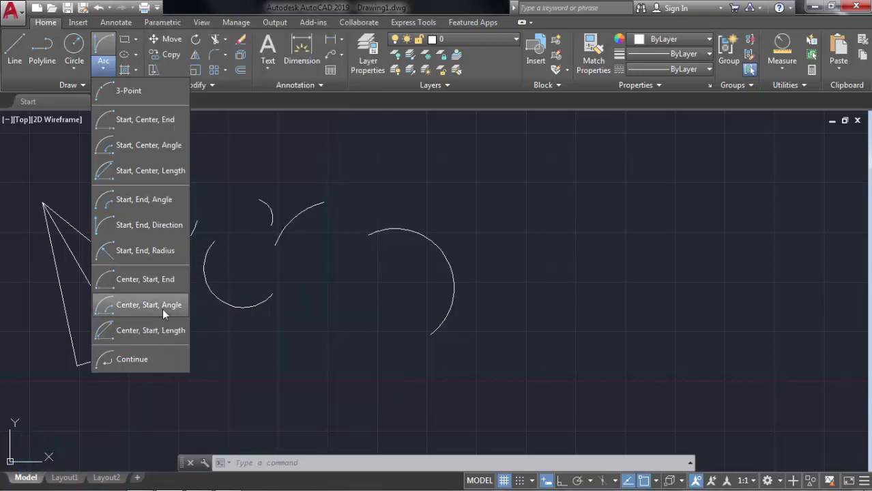
Chain tangent arcs from the last arc's end until the pear-shaped outline closes
left_click(131, 359)
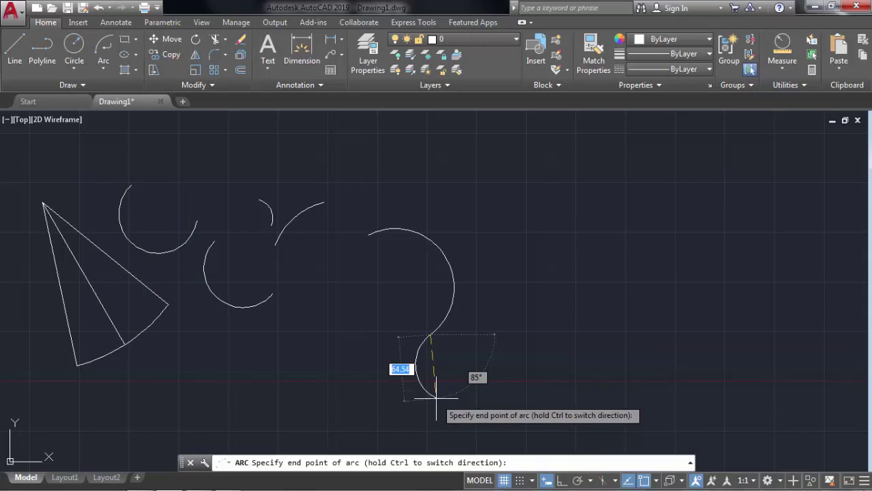
scroll(435, 398, "down", 2)
middle_click_drag(436, 398, 372, 372)
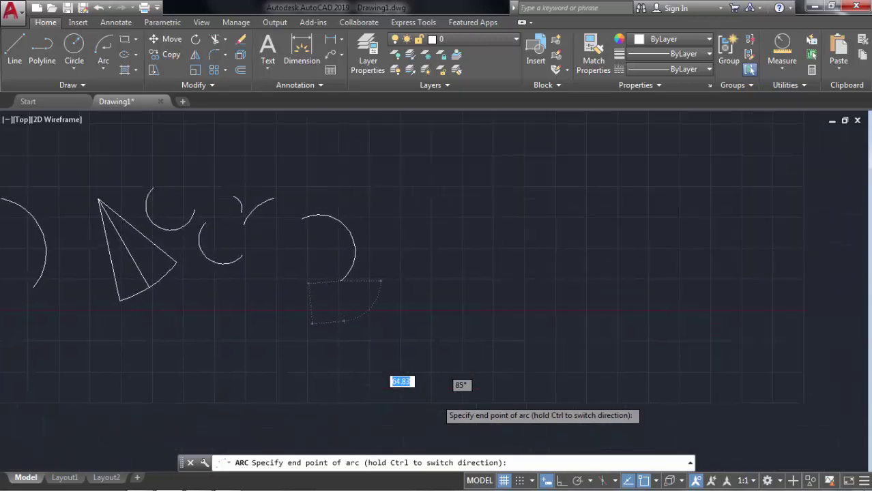
left_click(365, 373)
key("Return")
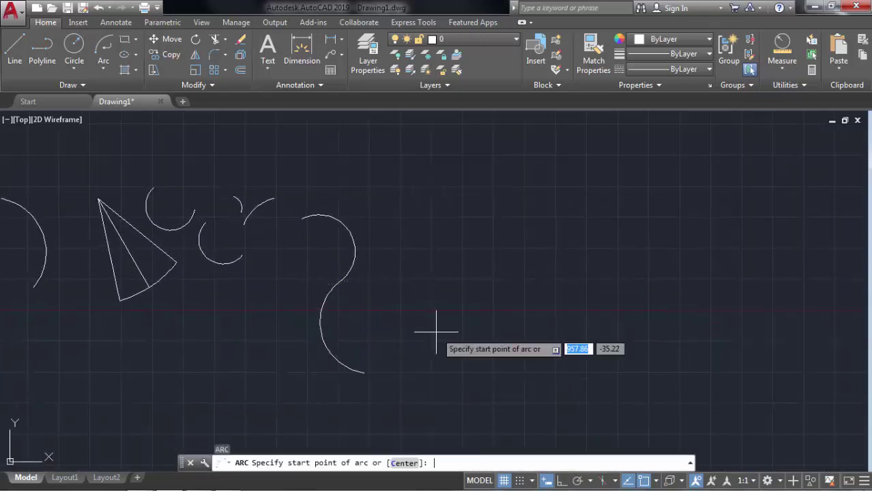
key("Return")
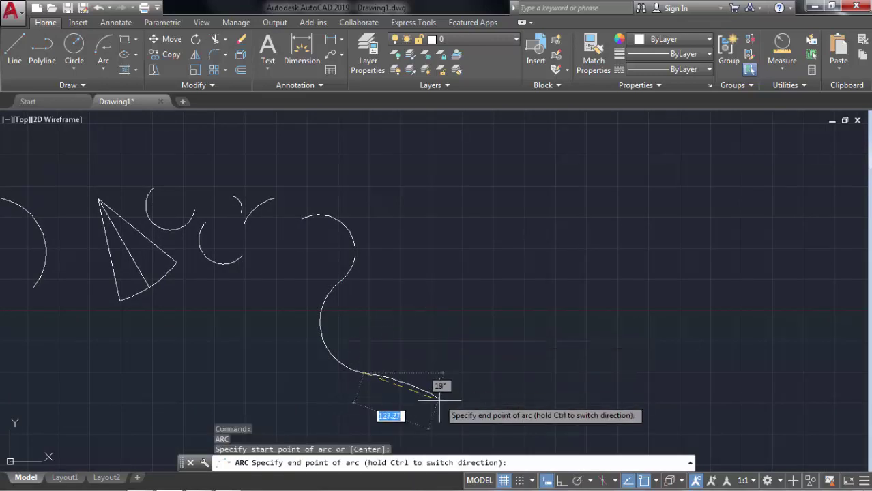
scroll(244, 399, "down", 5)
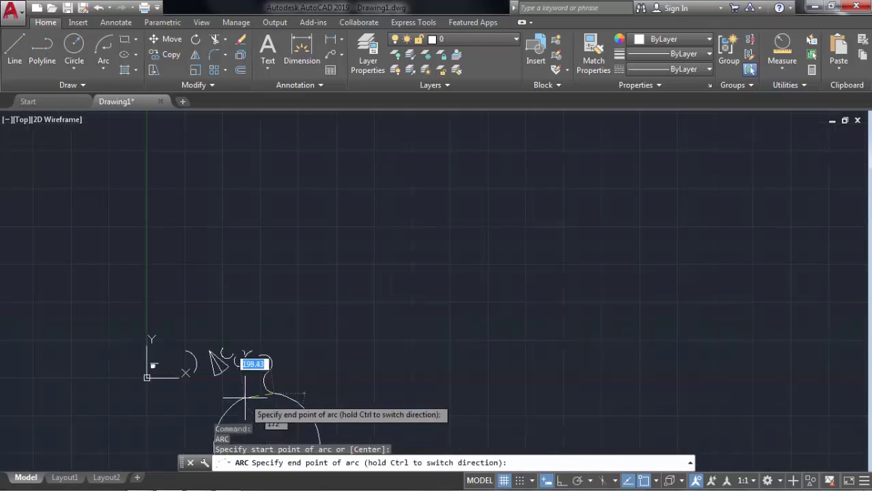
middle_click_drag(244, 399, 311, 340)
left_click(344, 326)
key("Return")
key("Return")
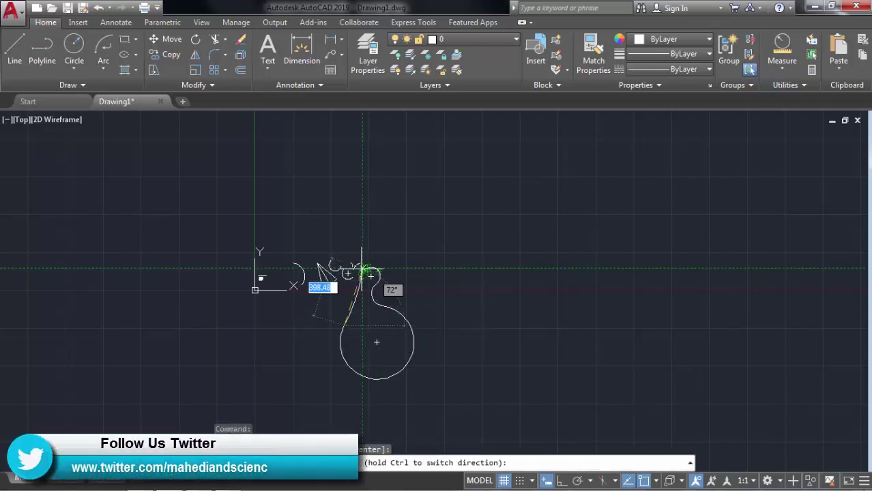
left_click(374, 267)
key("Return")
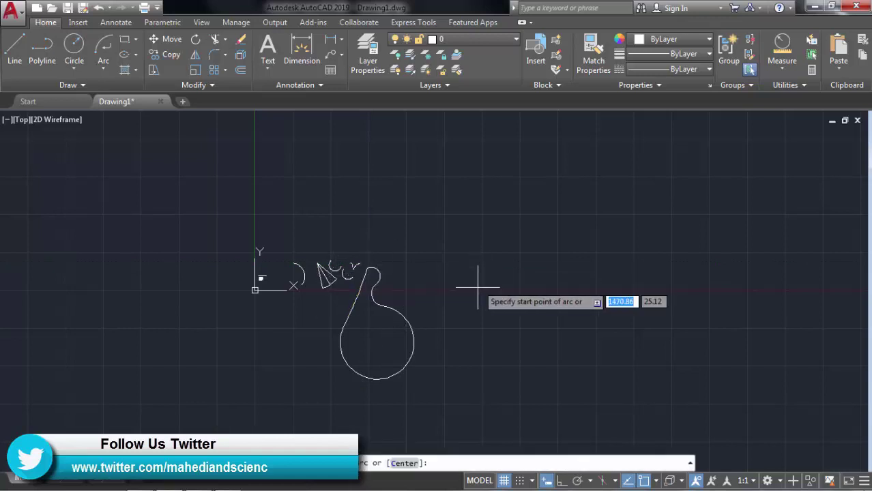
Review the Arc dropdown's drawing methods while zooming around the shapes
left_click(101, 68)
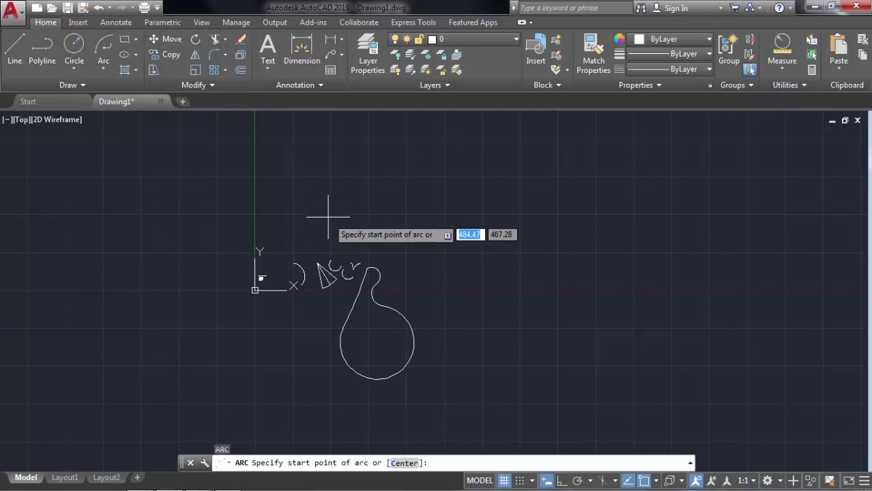
scroll(133, 113, "up", 2)
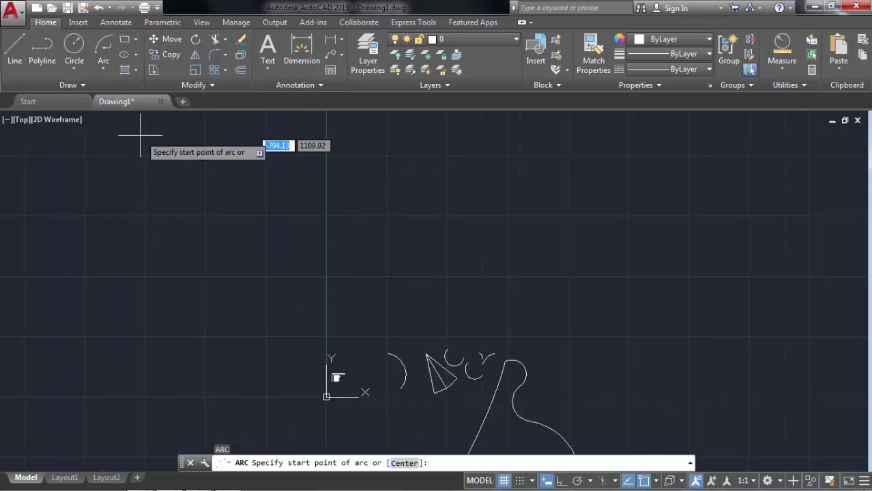
scroll(328, 232, "down", 2)
scroll(452, 288, "up", 2)
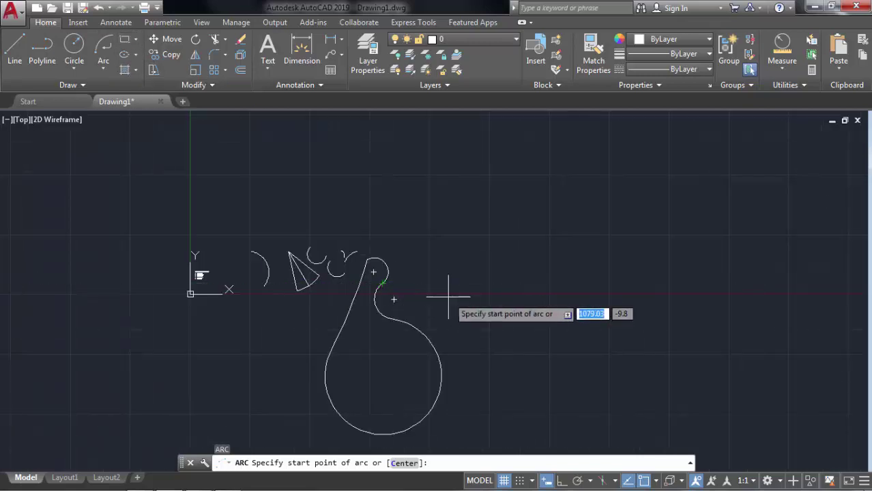
scroll(270, 252, "up", 2)
scroll(169, 162, "up", 1)
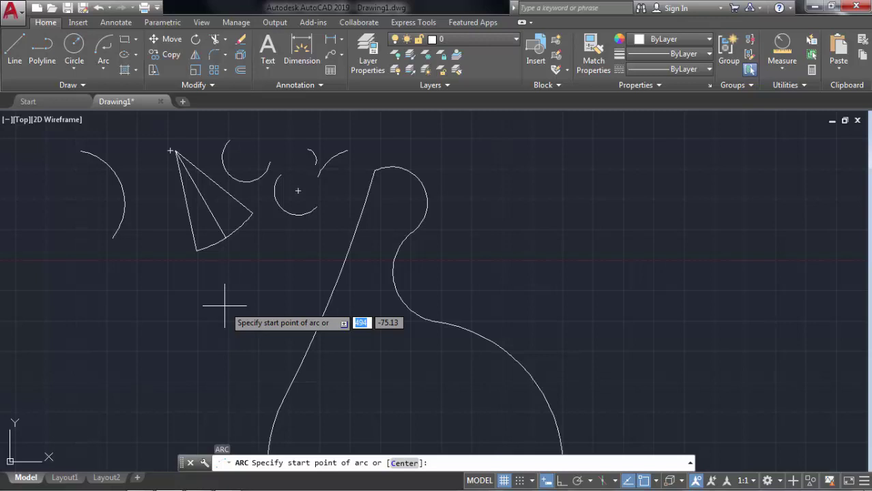
scroll(330, 304, "down", 2)
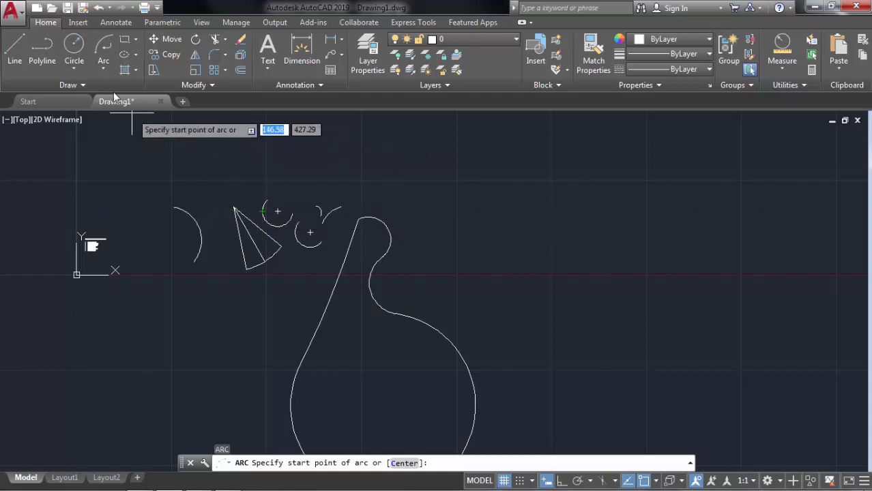
left_click(103, 69)
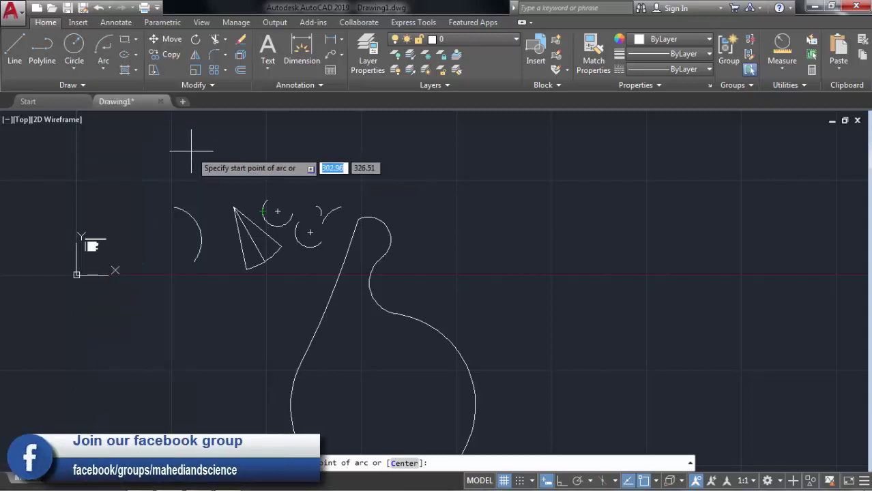
scroll(95, 243, "up", 2)
middle_click_drag(283, 236, 223, 209)
scroll(304, 236, "down", 4)
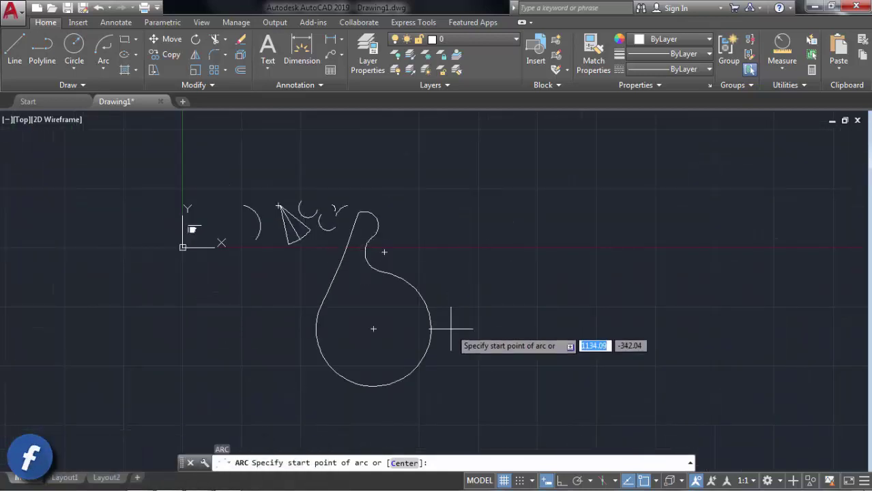
Window-select the pear outline and erase it with Delete
key("Escape")
left_click(473, 367)
left_click(317, 262)
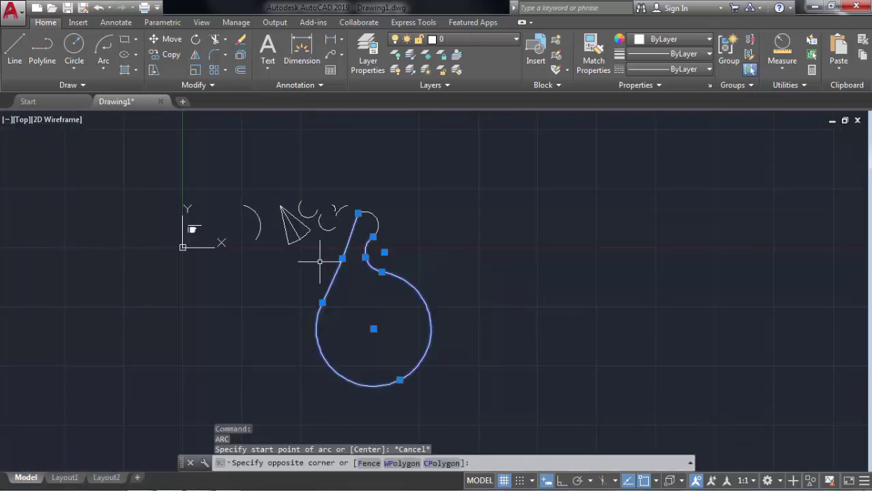
key("Delete")
left_click(413, 262)
left_click(372, 204)
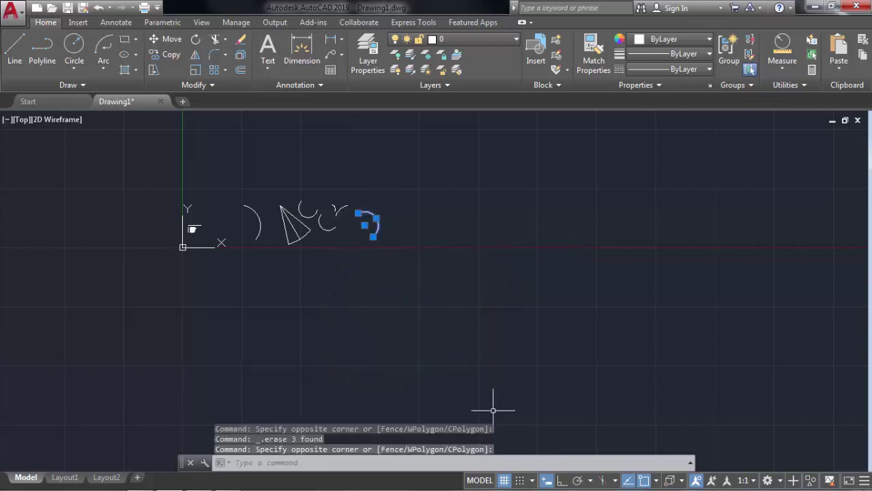
key("Escape")
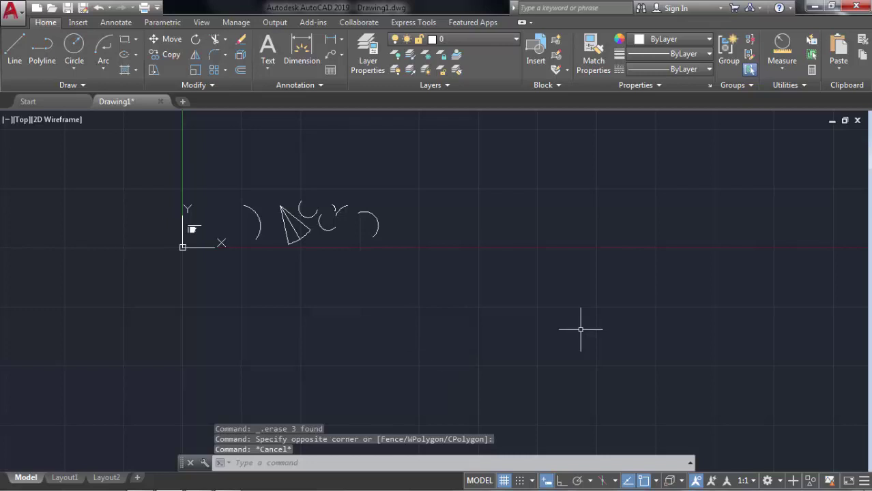
Restore the erased pear outline with the OOPS command
type("oos")
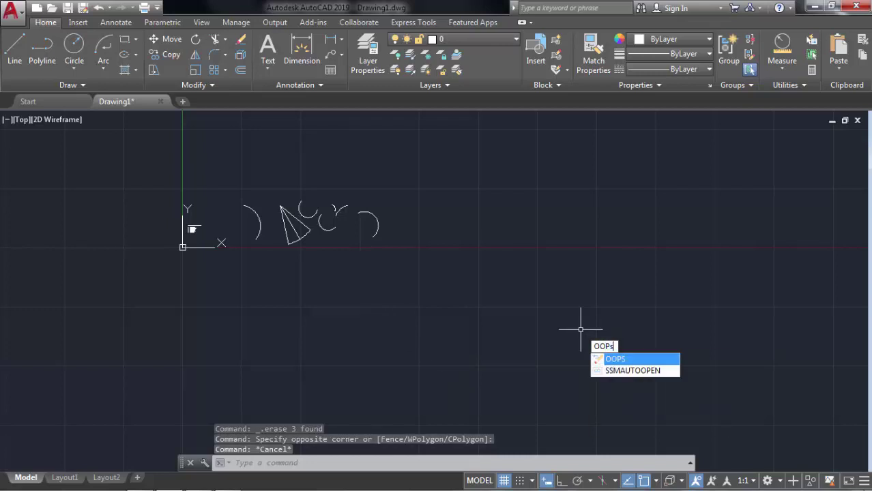
key("Return")
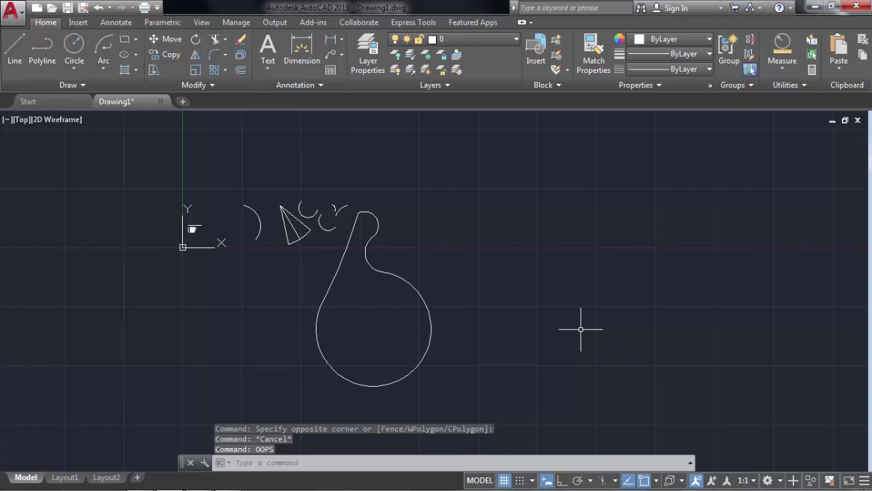
left_click(473, 352)
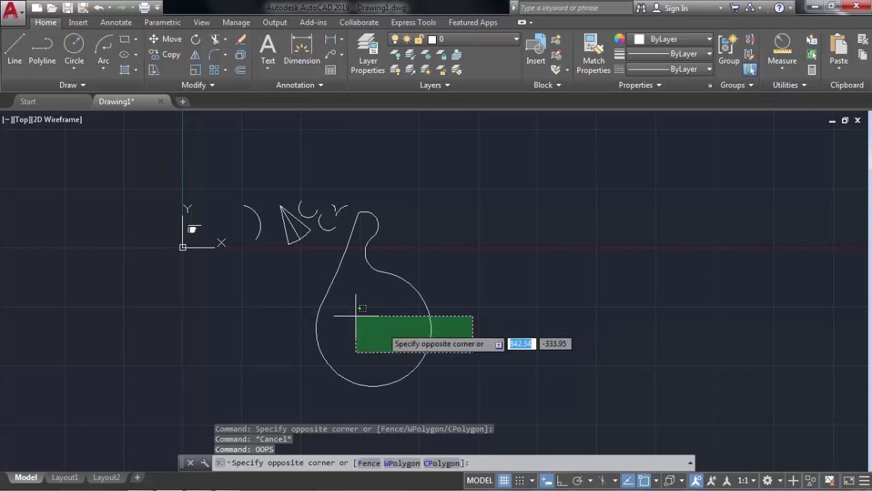
Erase the circle and slanted line, undo with Ctrl+Z, then reapply the erase with REDO
left_click(283, 294)
key("Delete")
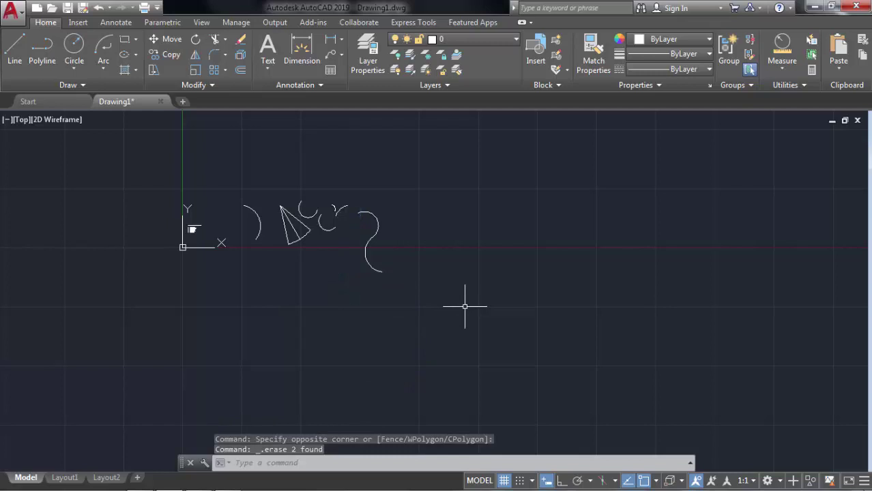
key("ctrl+z")
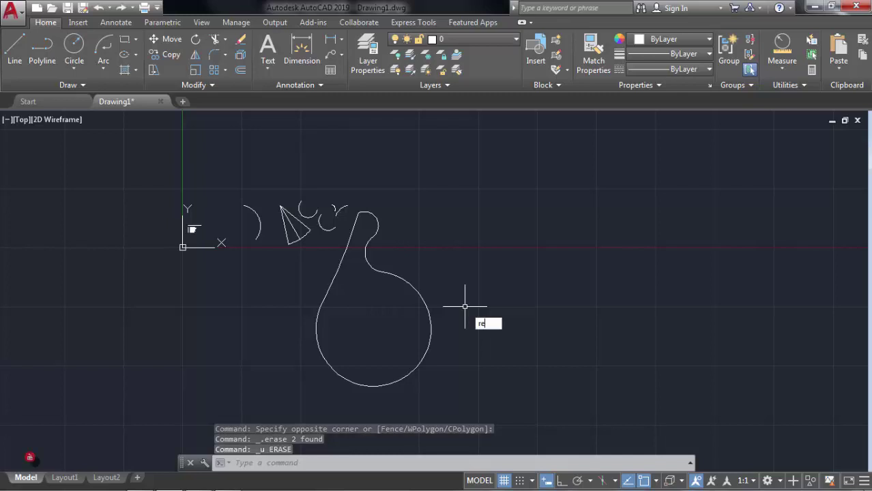
type("do")
key("Return")
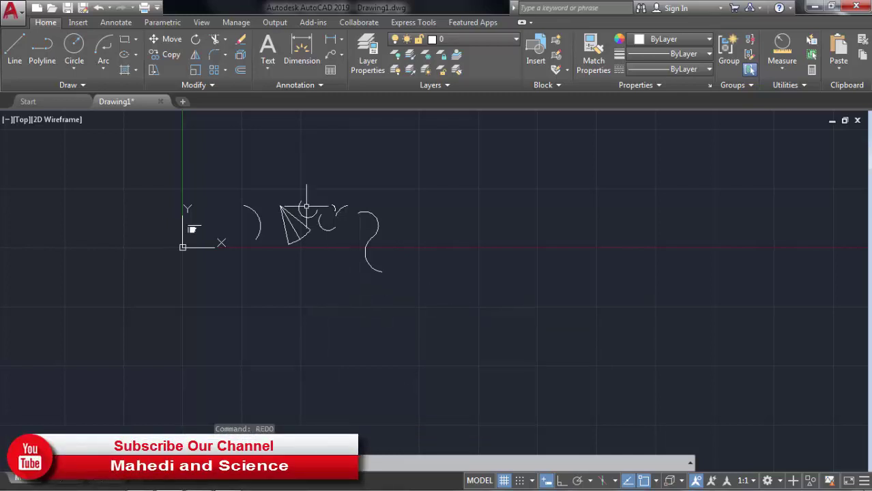
Zoom and pan to recentre the view on the tutorial's command list
scroll(166, 230, "up", 4)
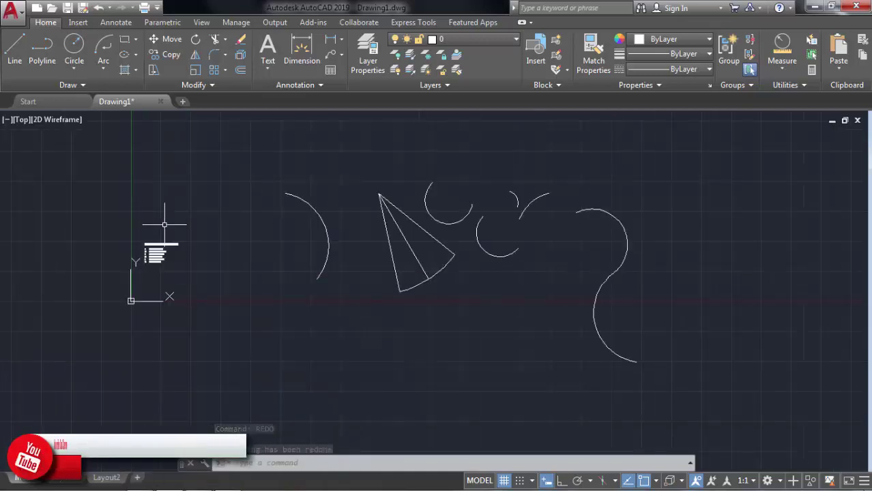
scroll(165, 230, "up", 3)
scroll(384, 296, "down", 1)
scroll(461, 293, "down", 2)
scroll(555, 299, "down", 2)
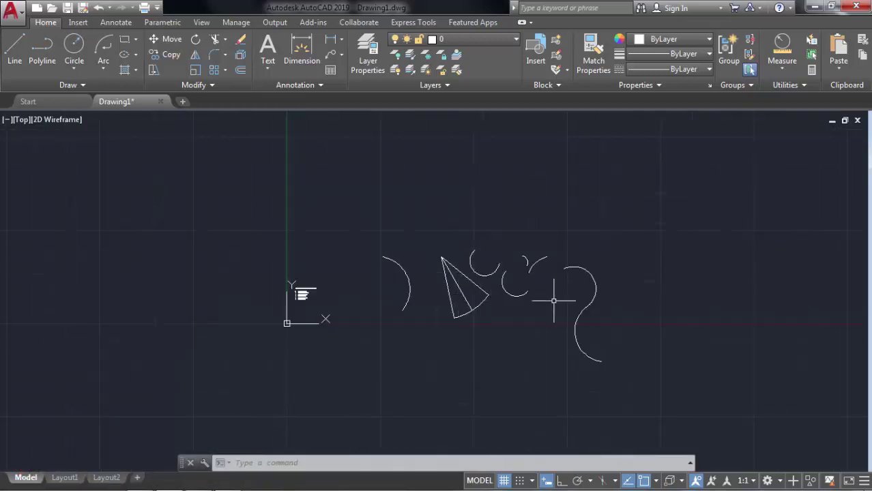
middle_click_drag(555, 298, 495, 312)
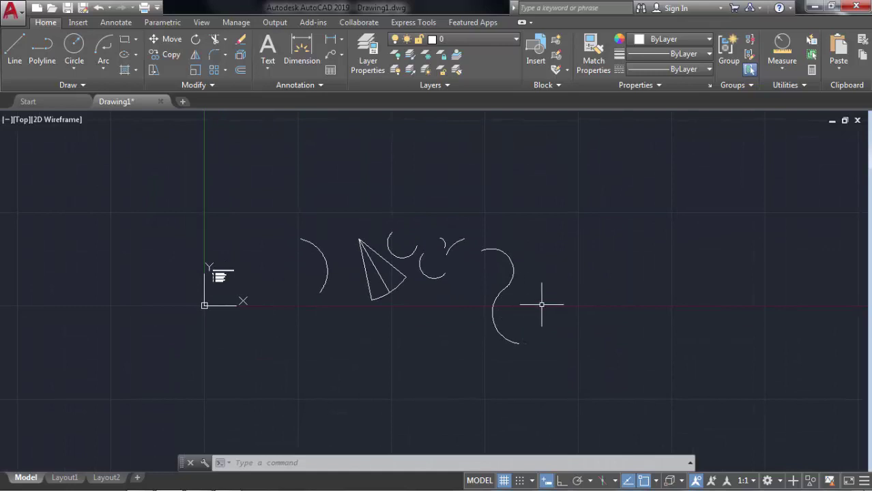
scroll(514, 298, "up", 2)
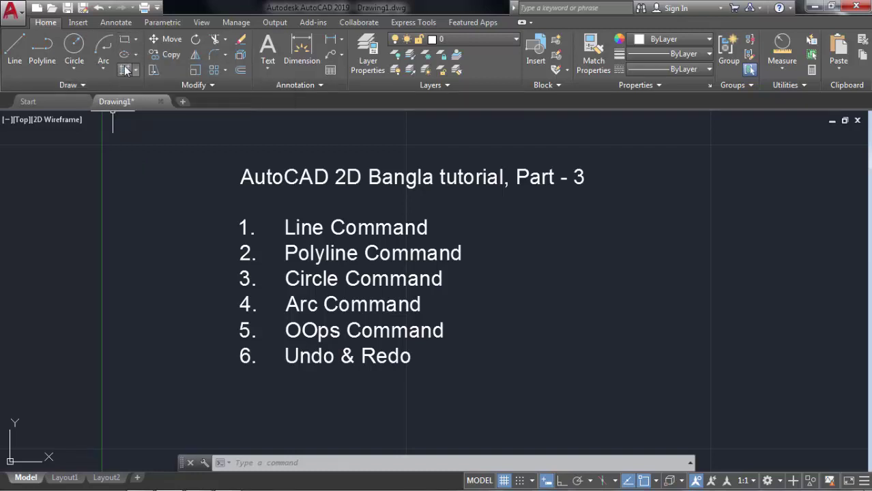
left_click(82, 85)
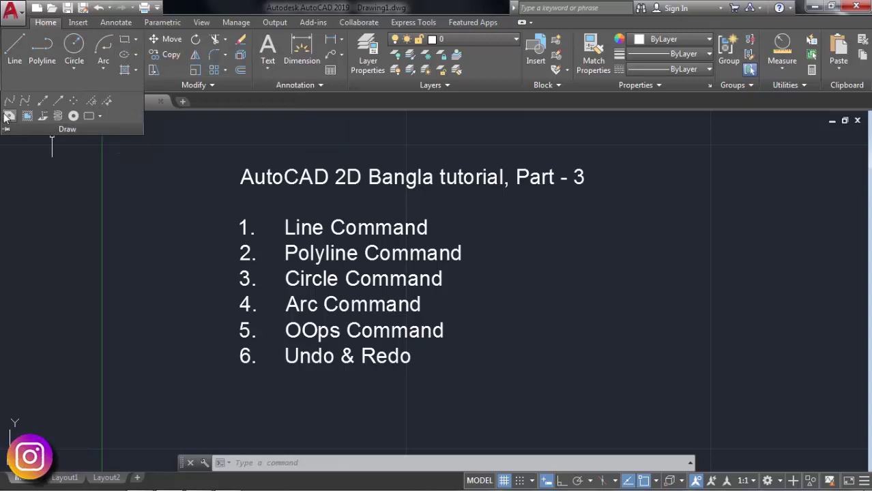
left_click(160, 167)
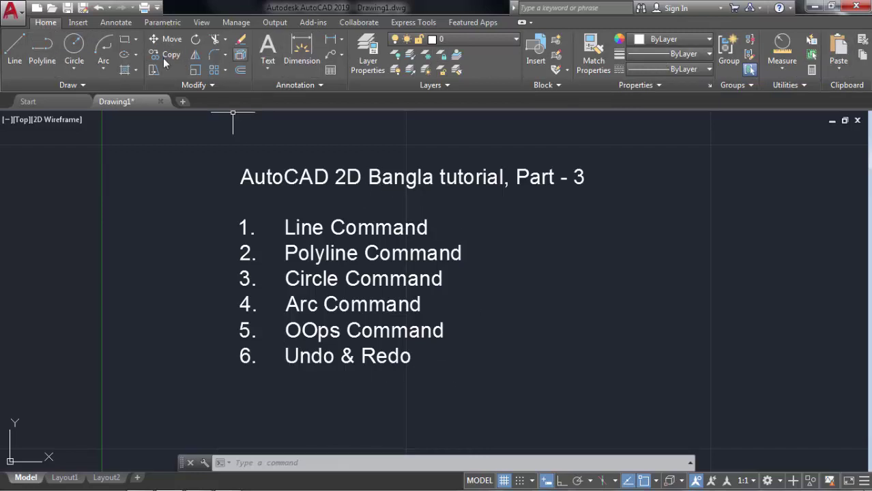
scroll(340, 251, "down", 2)
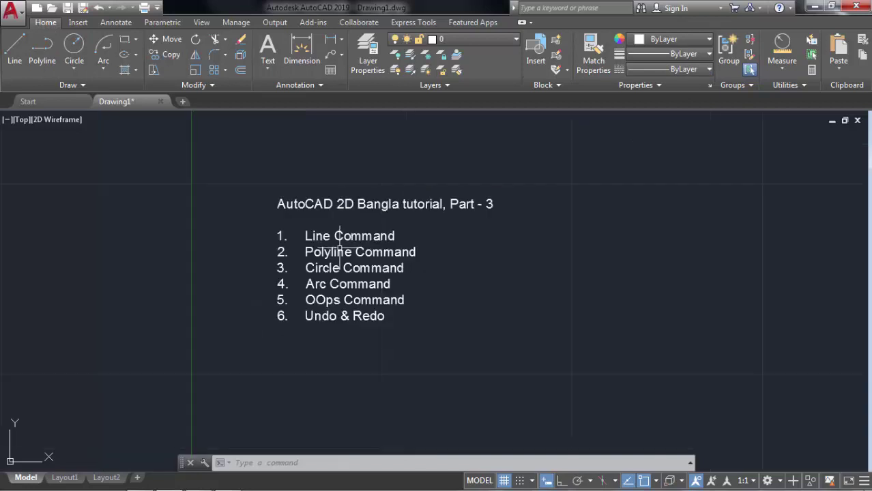
scroll(320, 239, "up", 1)
scroll(292, 214, "down", 1)
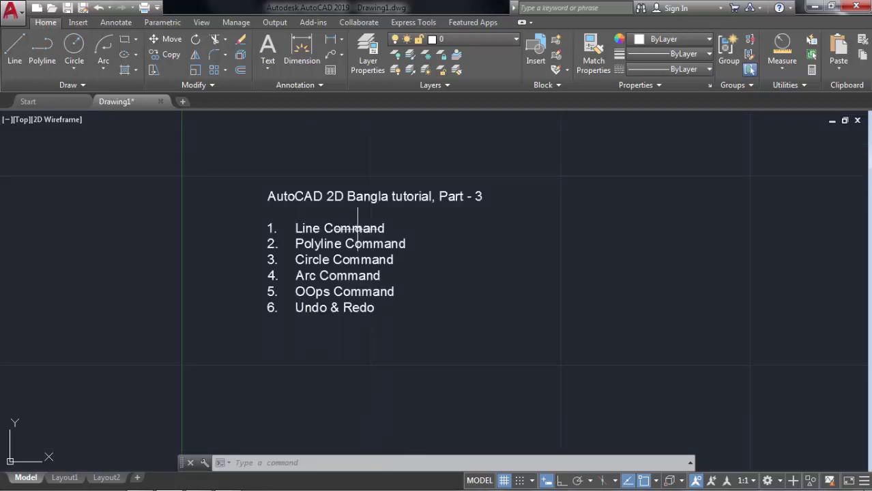
middle_click_drag(358, 230, 290, 234)
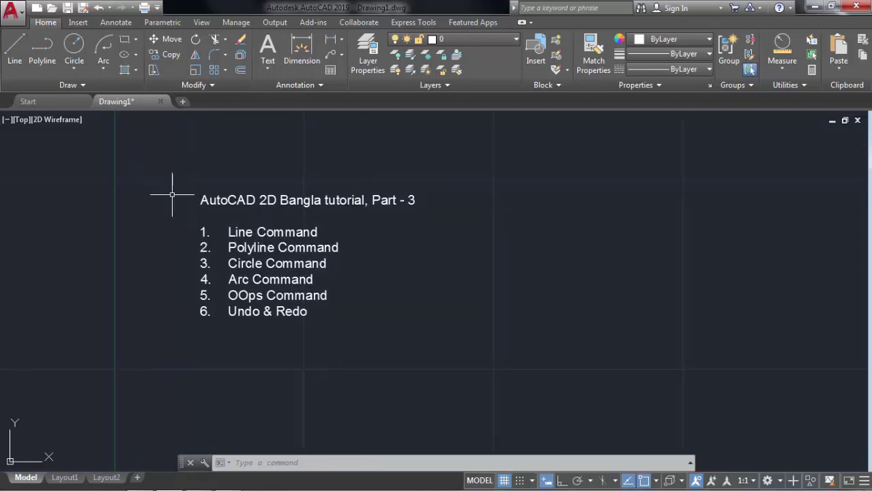